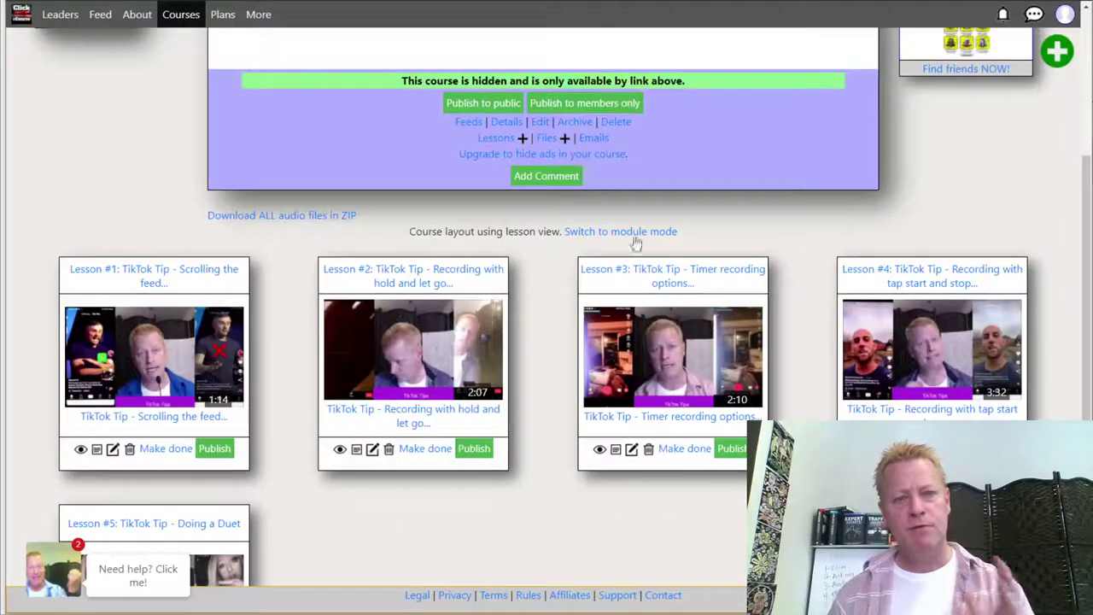
# Step: Log out of Click eCourse from the avatar menu and open the About page
pyautogui.scroll(3, 811, 237)
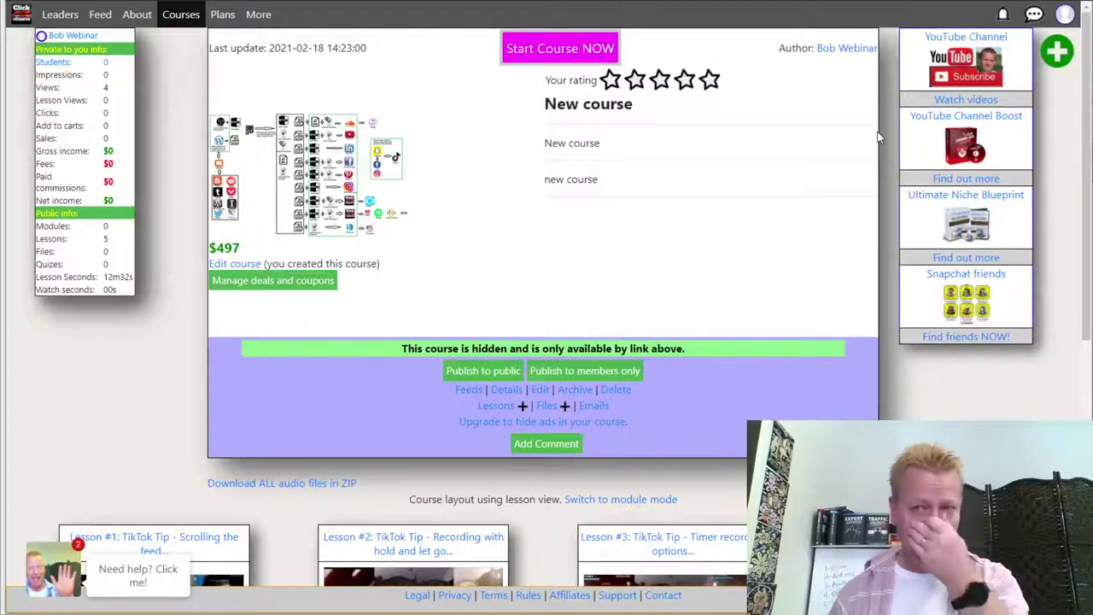
pyautogui.click(1065, 14)
pyautogui.click(965, 424)
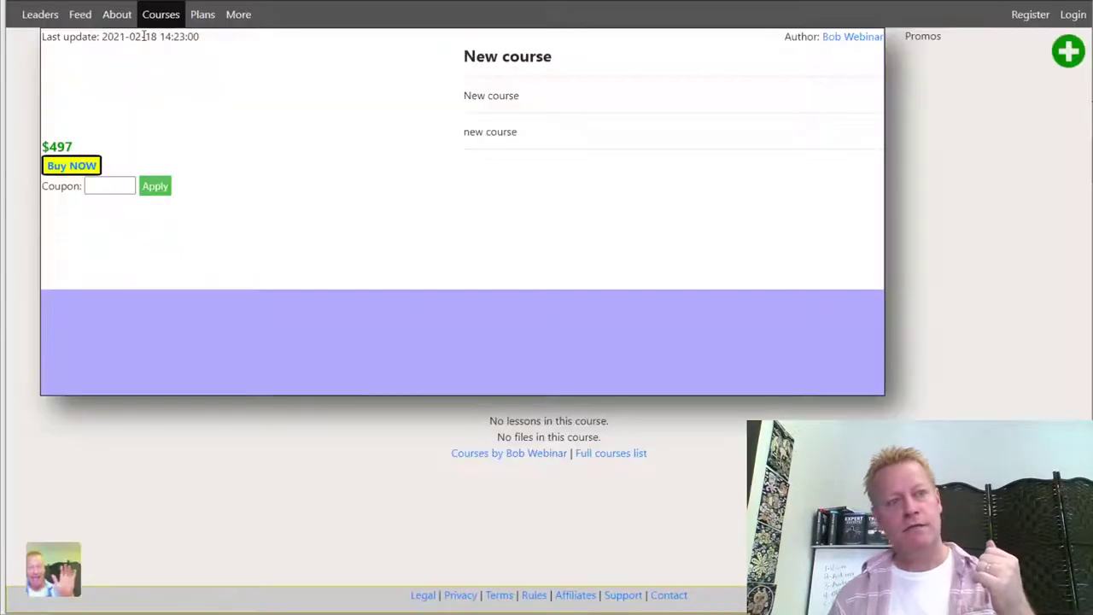
pyautogui.click(128, 14)
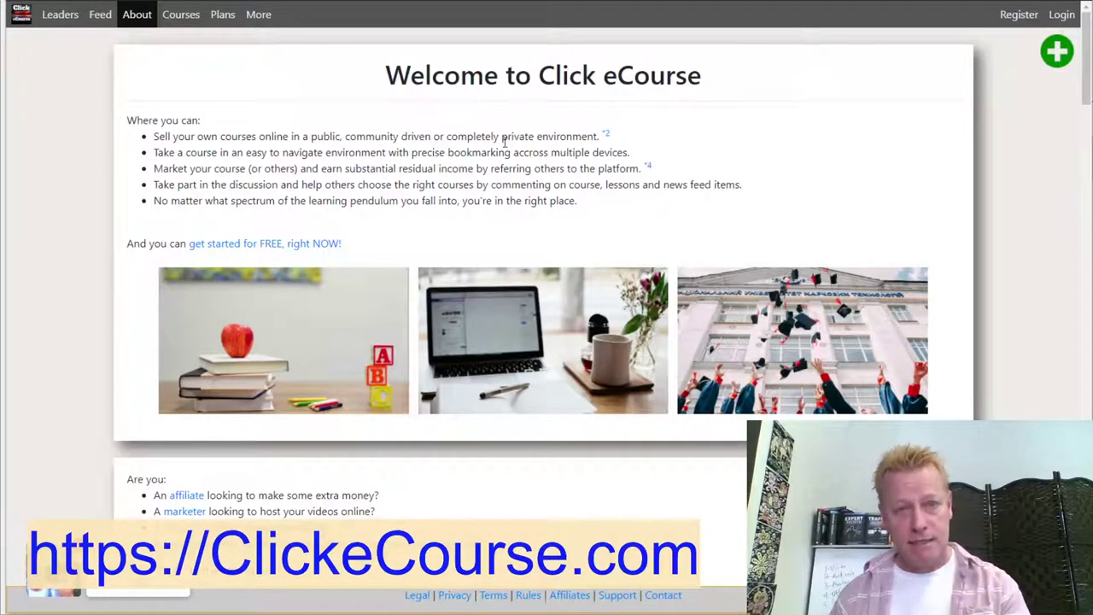
# Step: Register a Click eCourse account with Continue with Facebook, then reload after success
pyautogui.click(1021, 17)
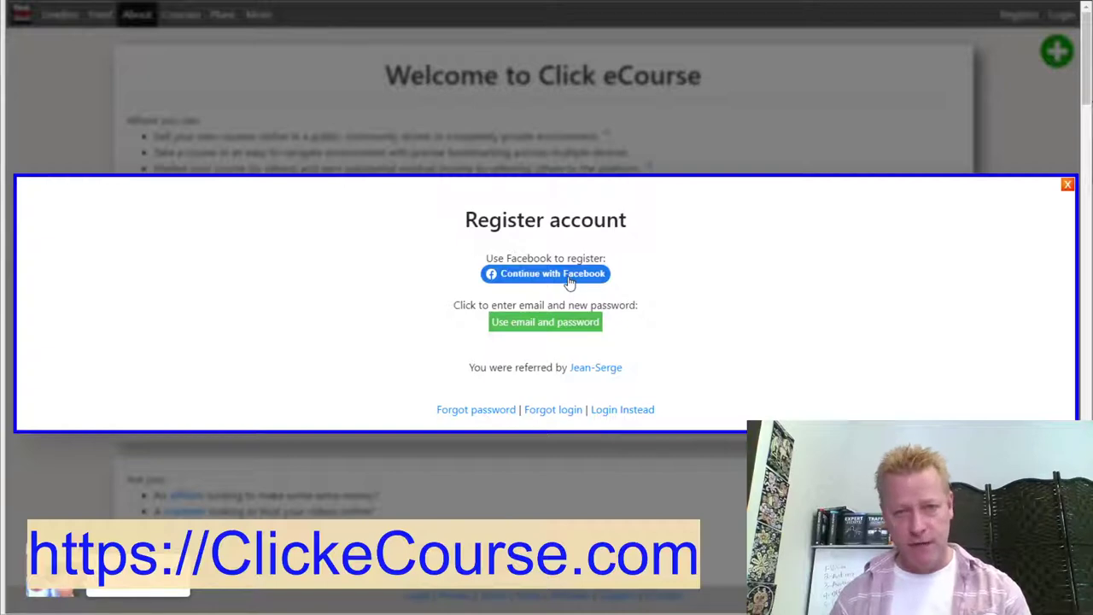
pyautogui.click(598, 275)
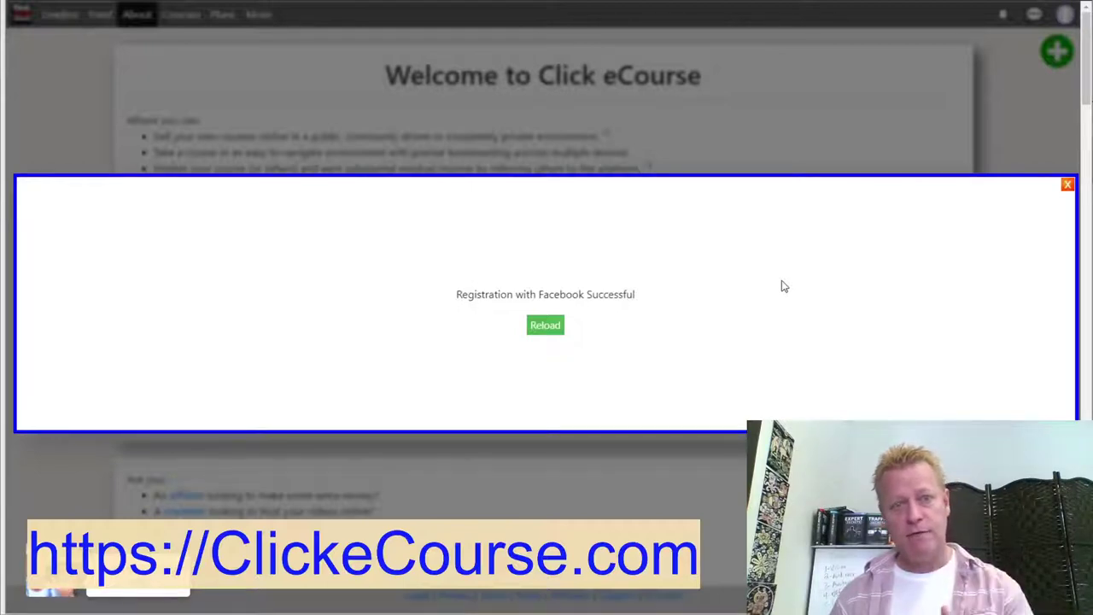
pyautogui.click(551, 328)
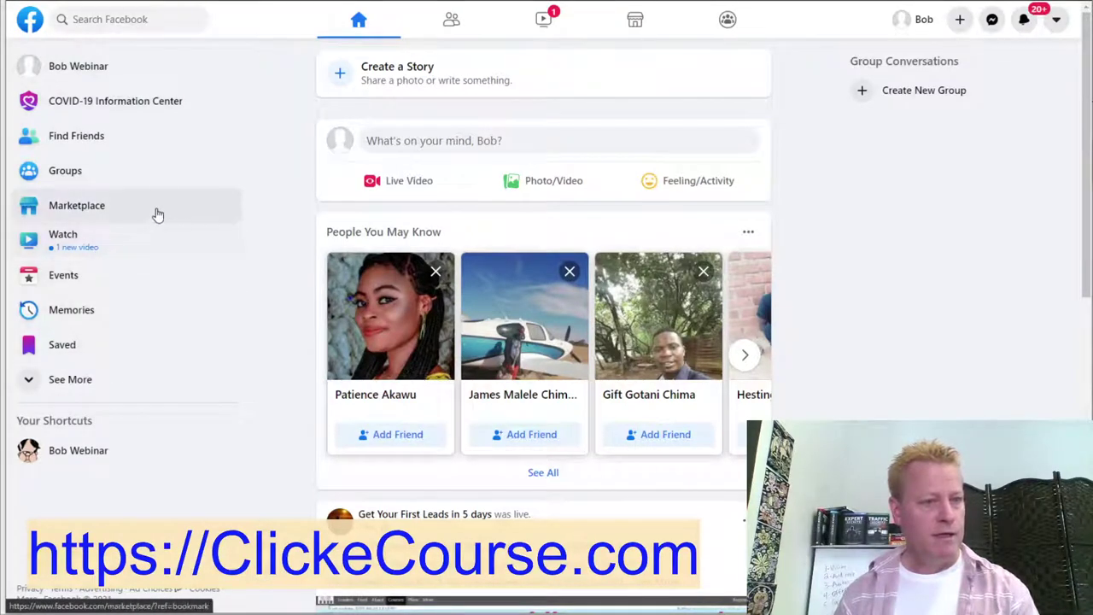
# Step: Open your Facebook profile and start uploading a new profile picture from the computer
pyautogui.click(88, 68)
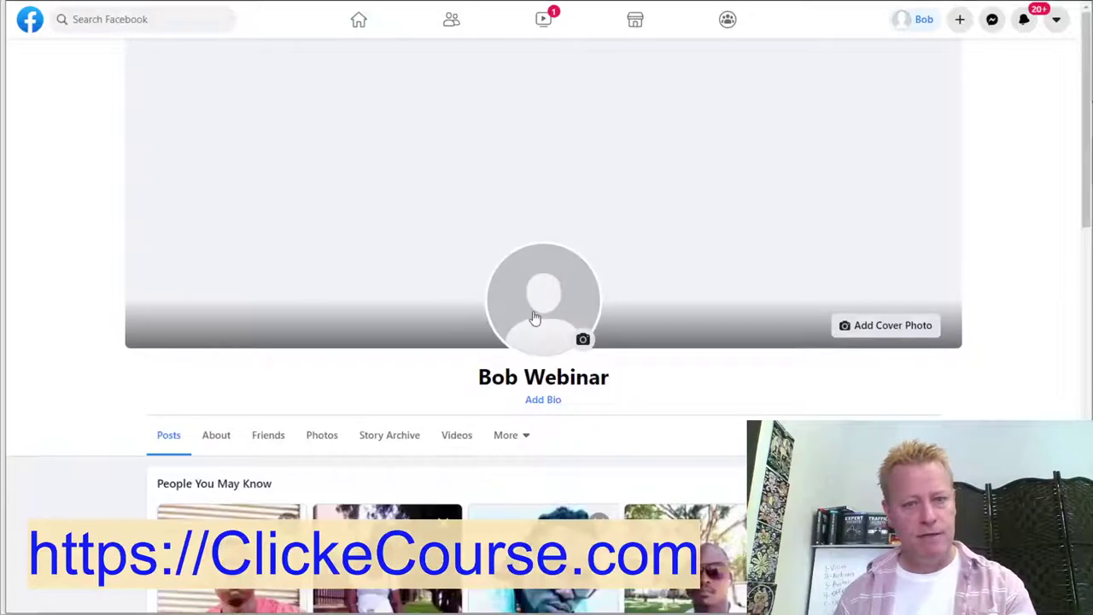
pyautogui.click(534, 321)
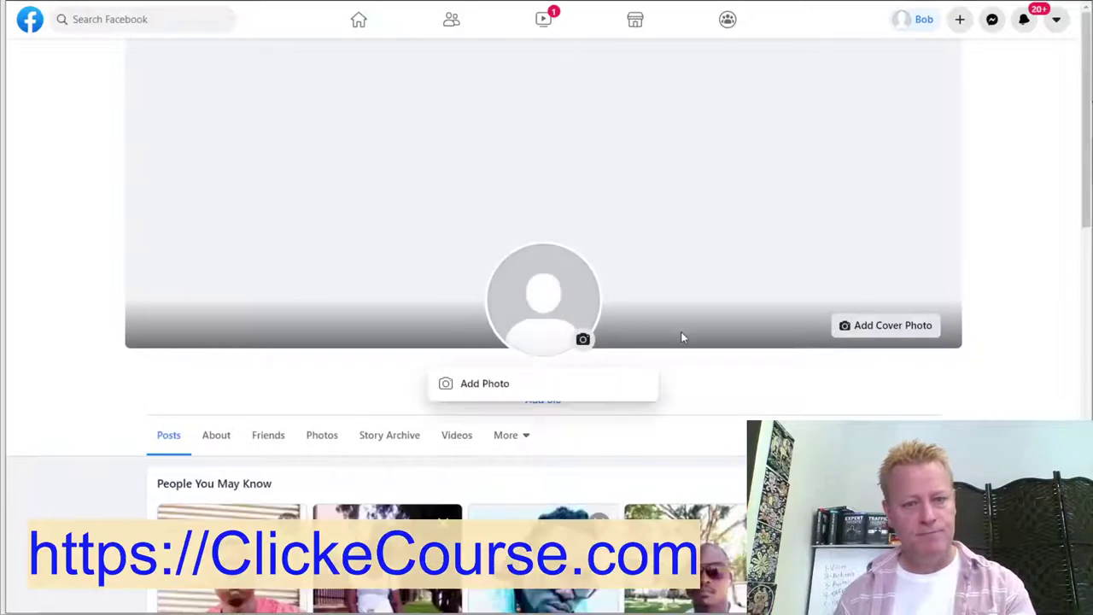
pyautogui.click(485, 386)
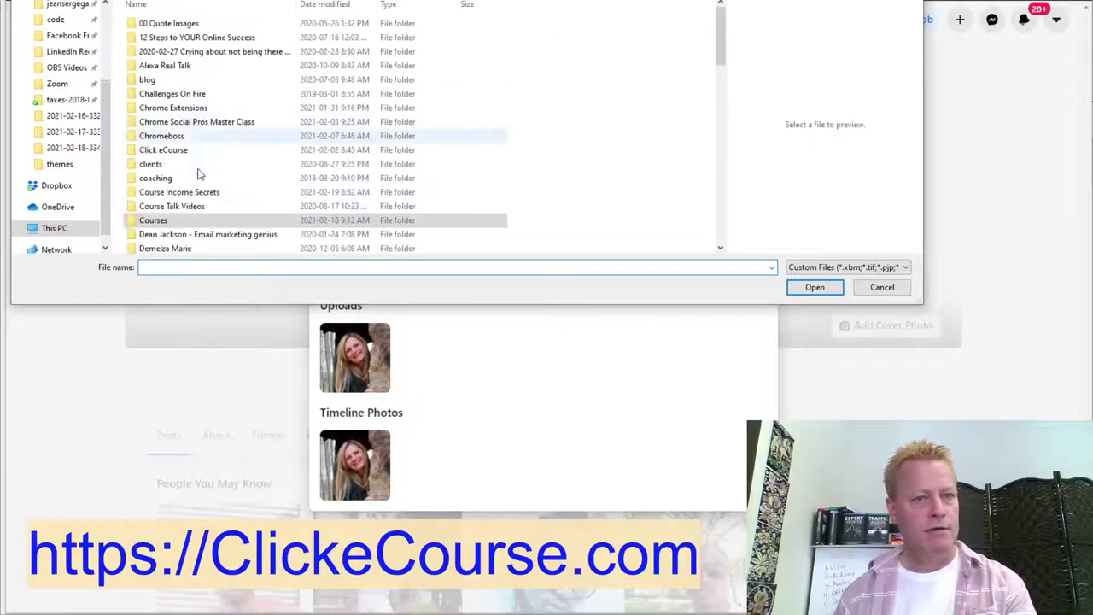
# Step: Pick 20180707_100136_064_01.jpg from the images folder as the new profile photo
pyautogui.scroll(-2, 173, 223)
pyautogui.scroll(-7, 174, 224)
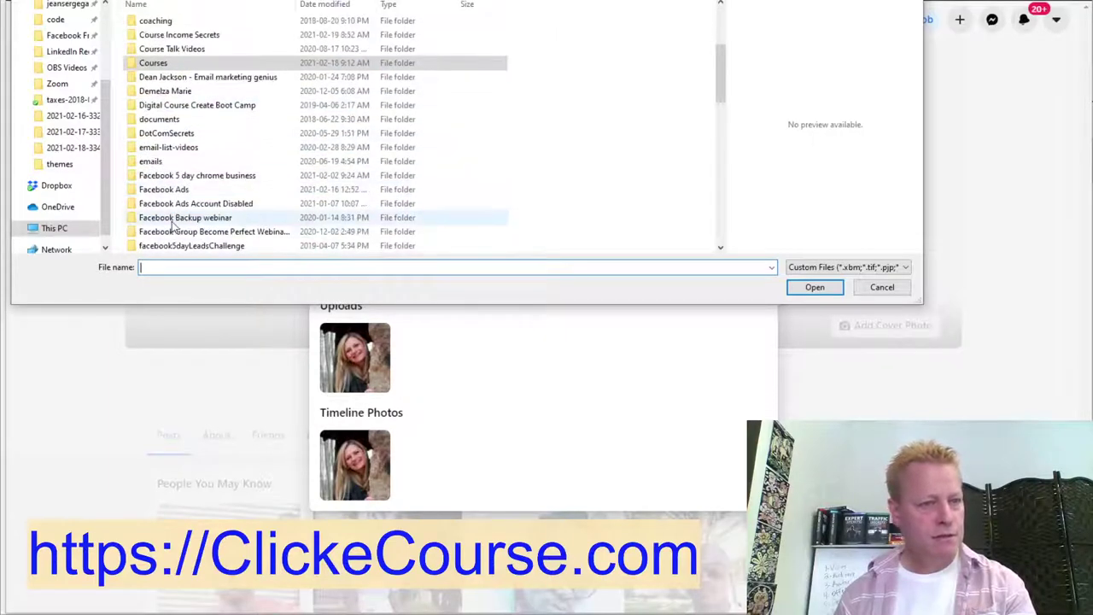
pyautogui.scroll(6, 212, 218)
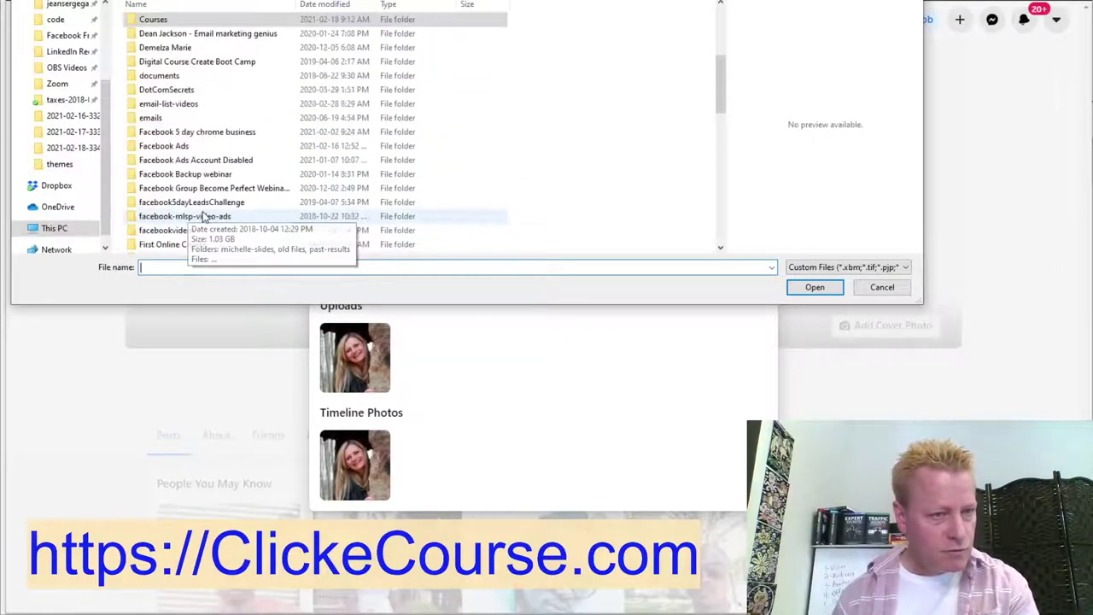
pyautogui.scroll(-5, 168, 131)
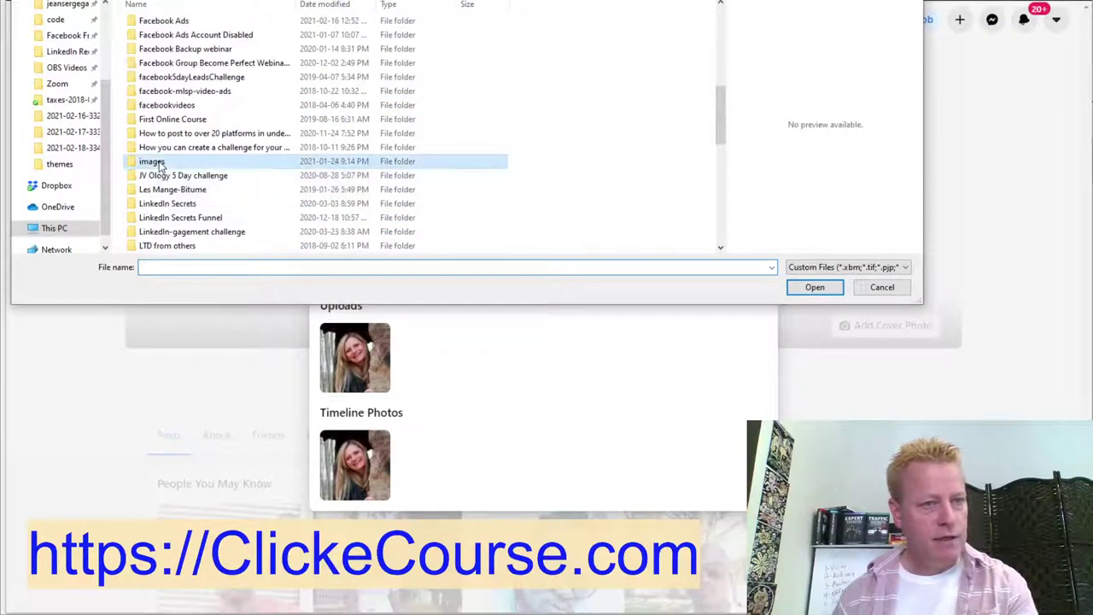
pyautogui.doubleClick(152, 161)
pyautogui.click(158, 150)
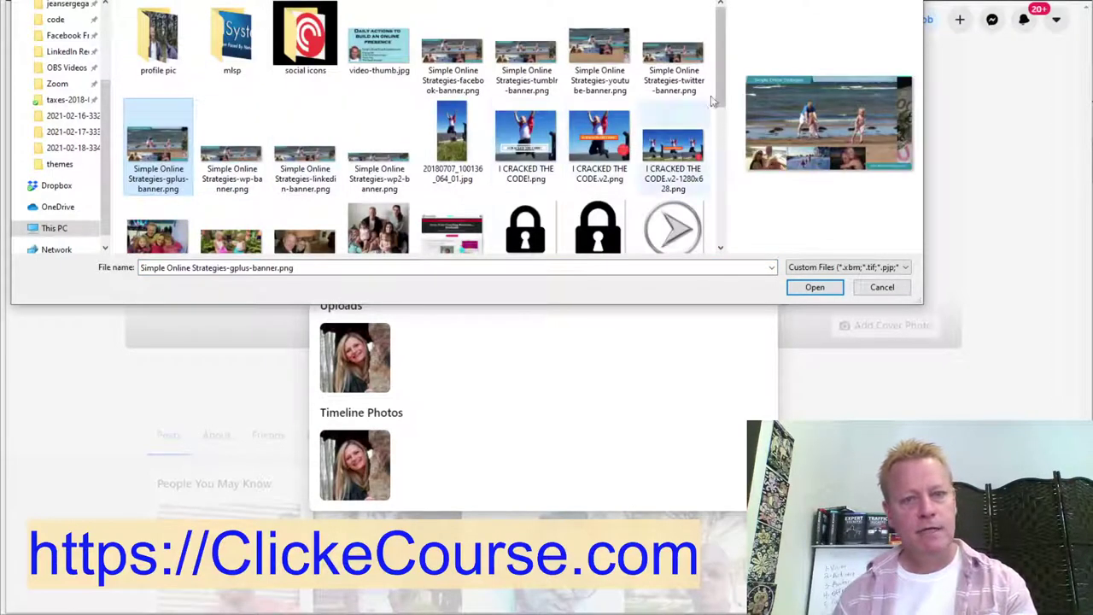
pyautogui.moveTo(722, 59); pyautogui.dragTo(729, 111)
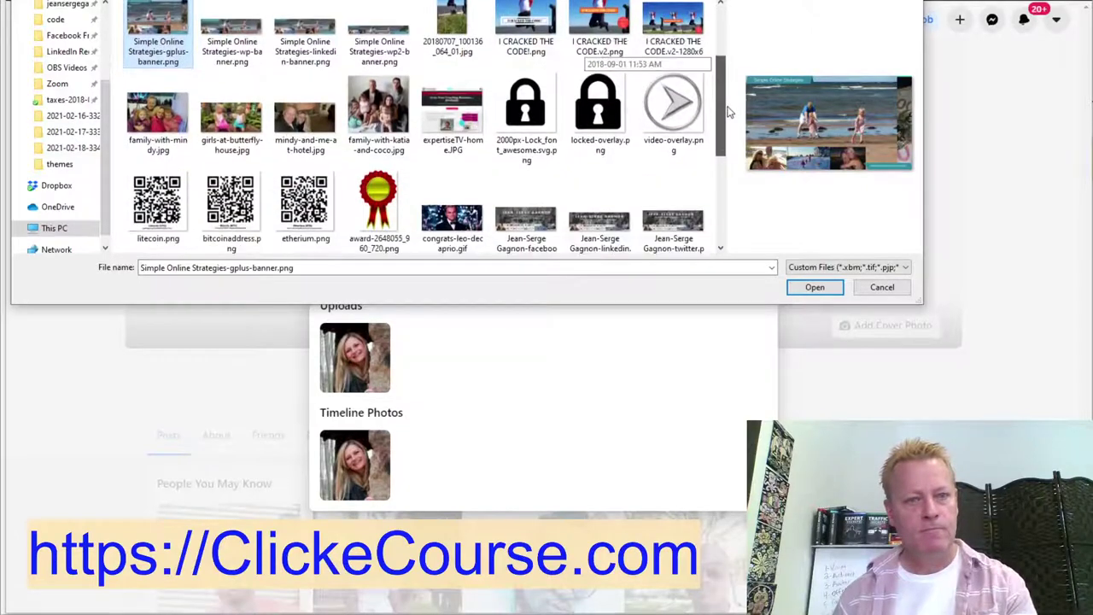
pyautogui.moveTo(730, 111); pyautogui.dragTo(732, 195)
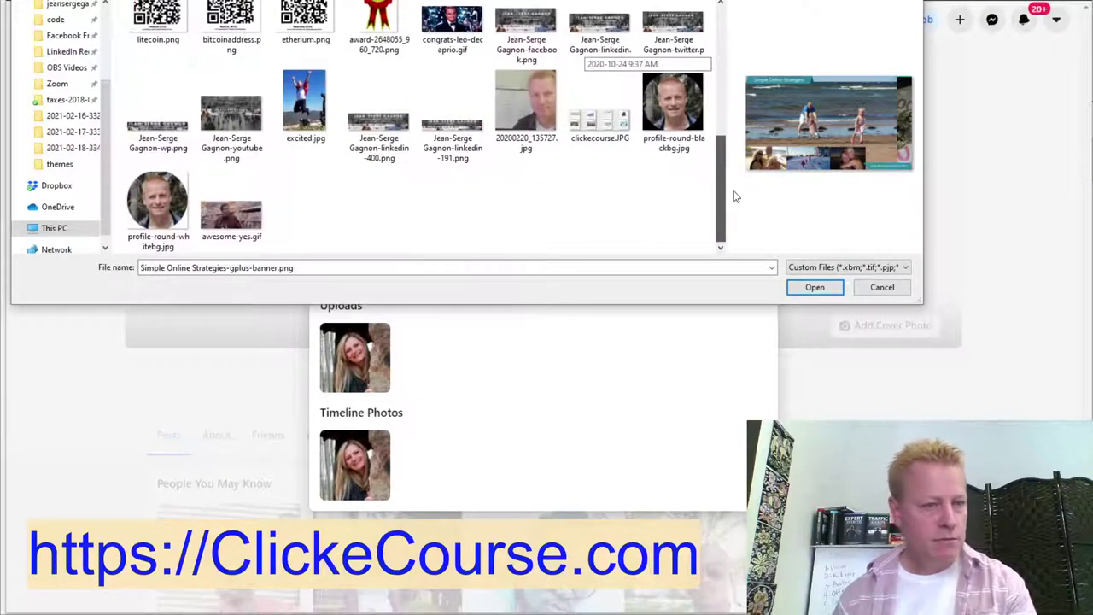
pyautogui.moveTo(732, 196); pyautogui.dragTo(724, 84)
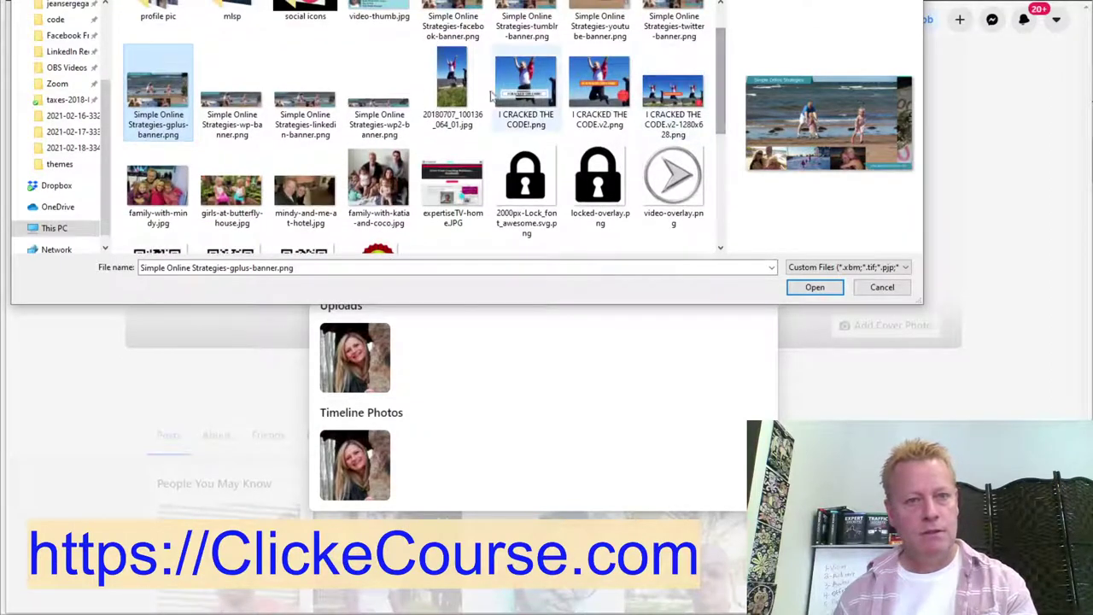
pyautogui.doubleClick(453, 78)
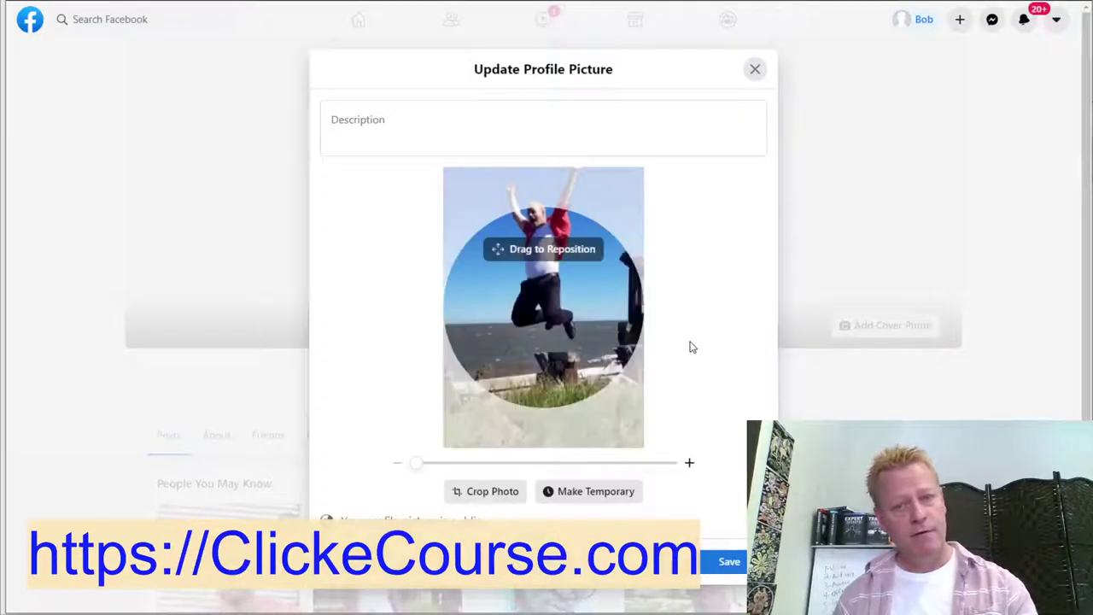
# Step: Centre the leaping man in the crop circle and save it as the profile picture
pyautogui.moveTo(580, 301); pyautogui.dragTo(597, 347)
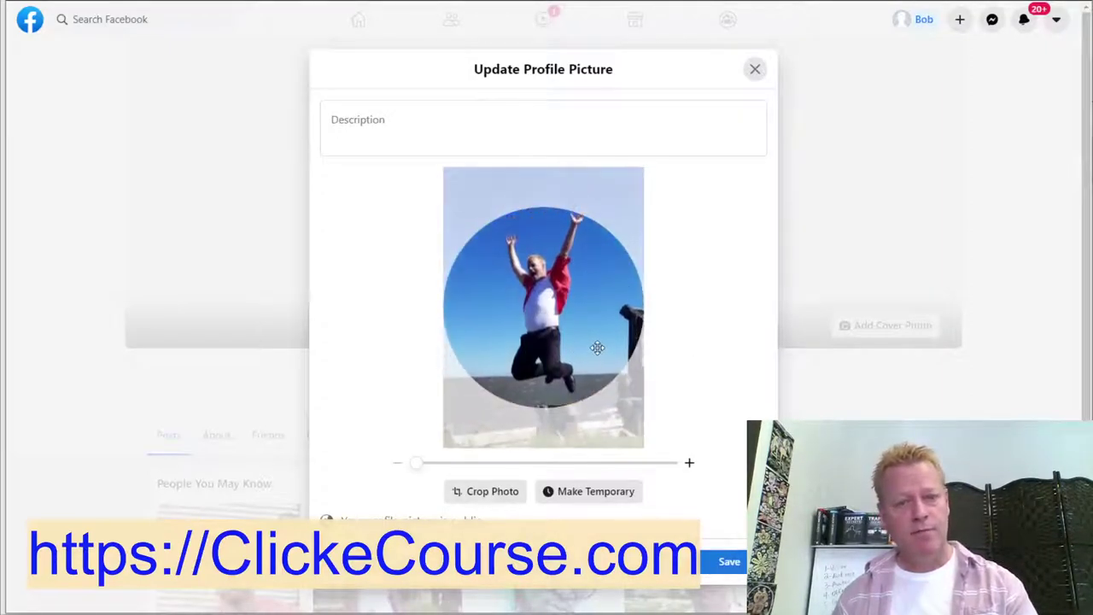
pyautogui.click(727, 563)
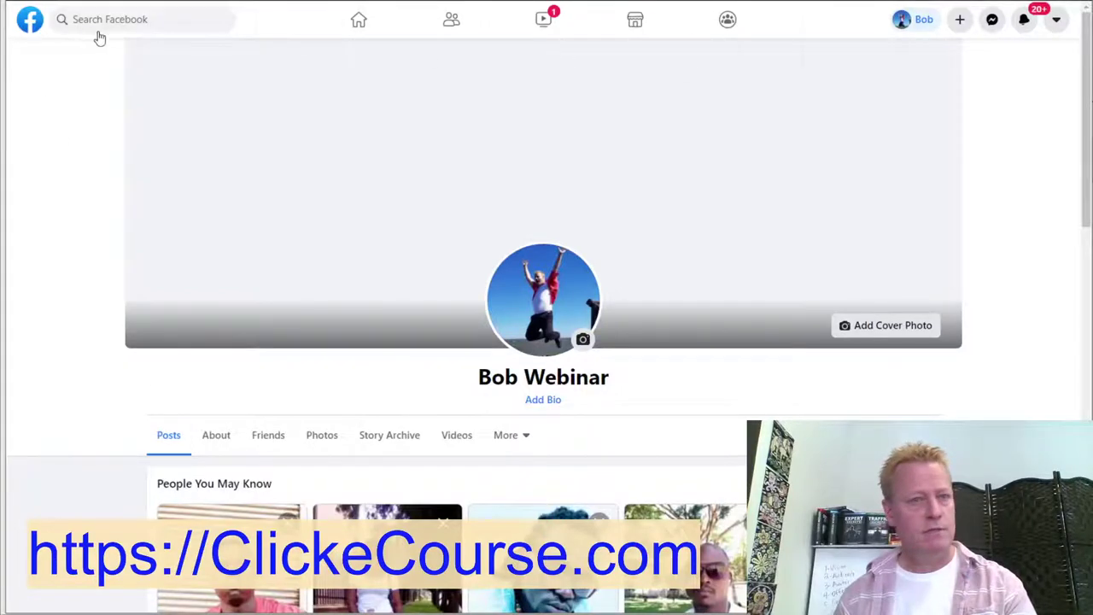
# Step: Go to the Facebook News Feed and browse the fully expanded shortcuts list
pyautogui.click(29, 19)
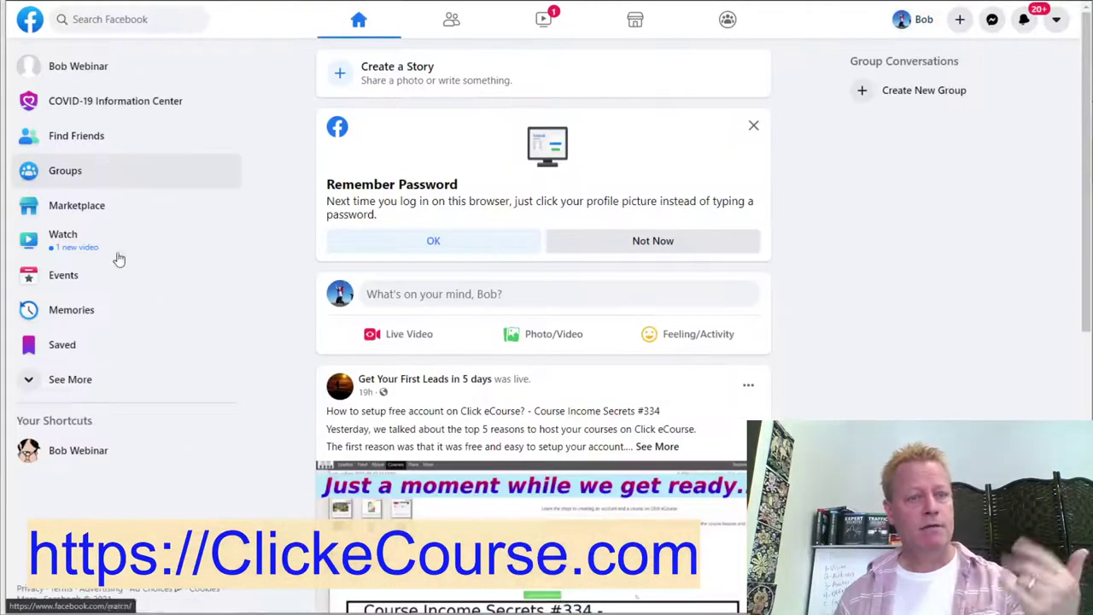
pyautogui.click(109, 378)
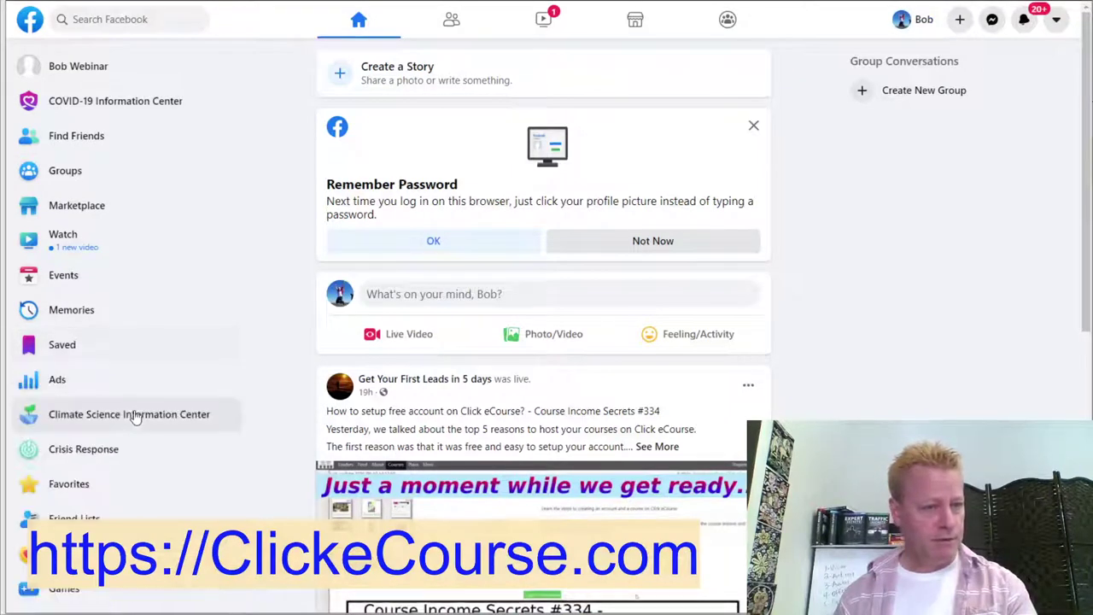
pyautogui.scroll(-5, 143, 414)
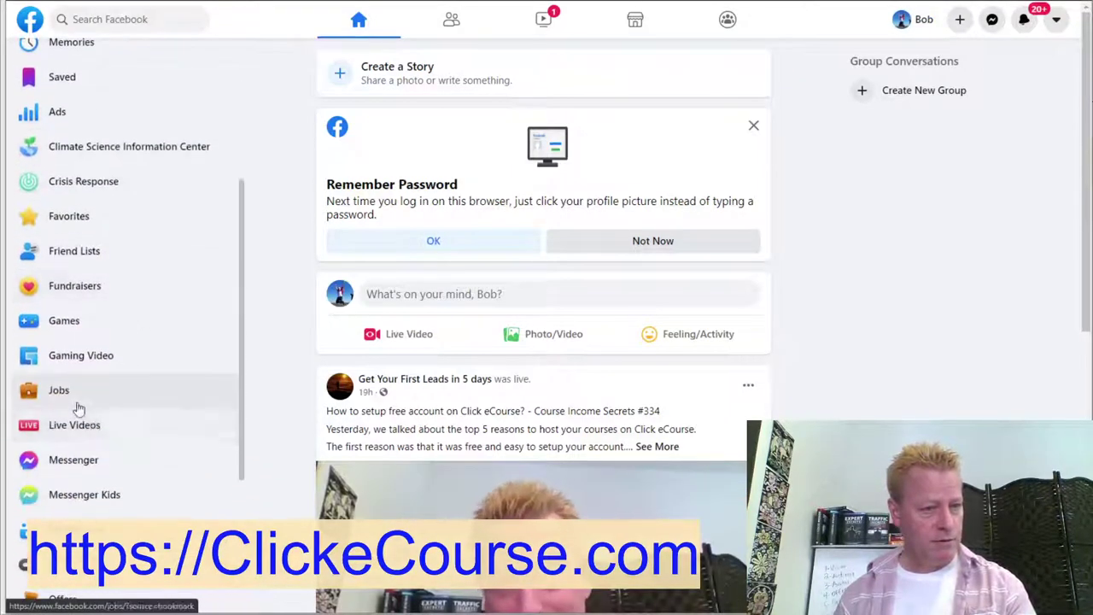
pyautogui.scroll(-2, 107, 420)
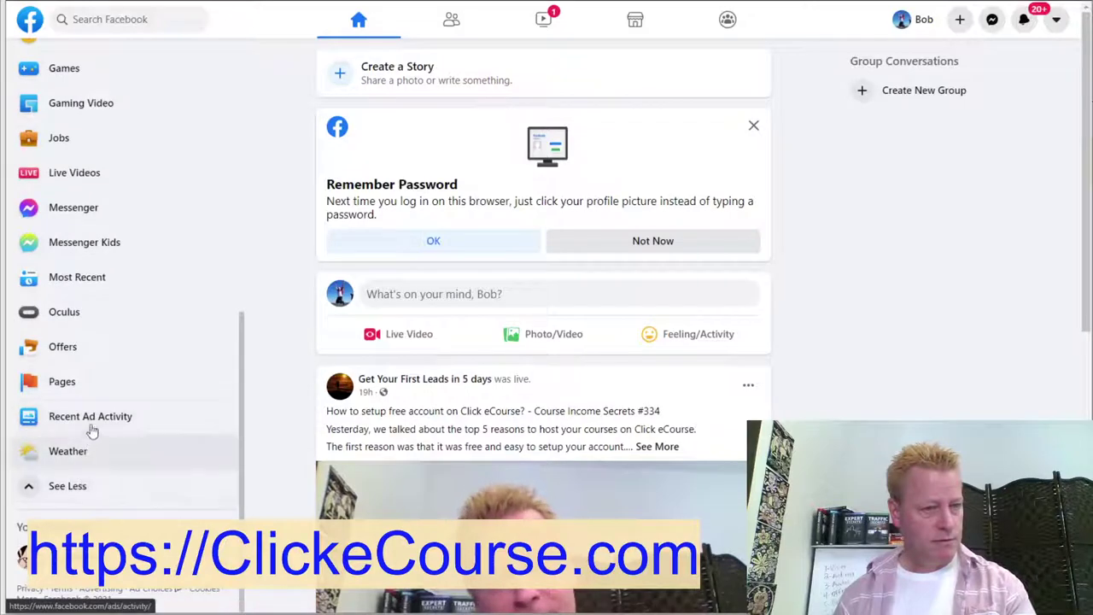
pyautogui.scroll(2, 117, 201)
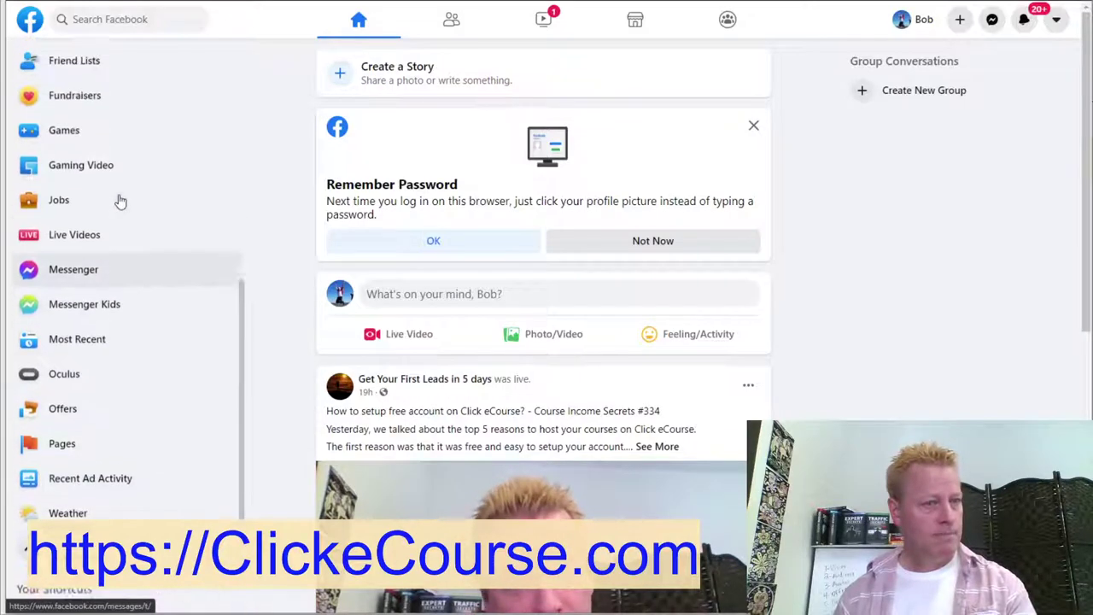
pyautogui.scroll(4, 121, 202)
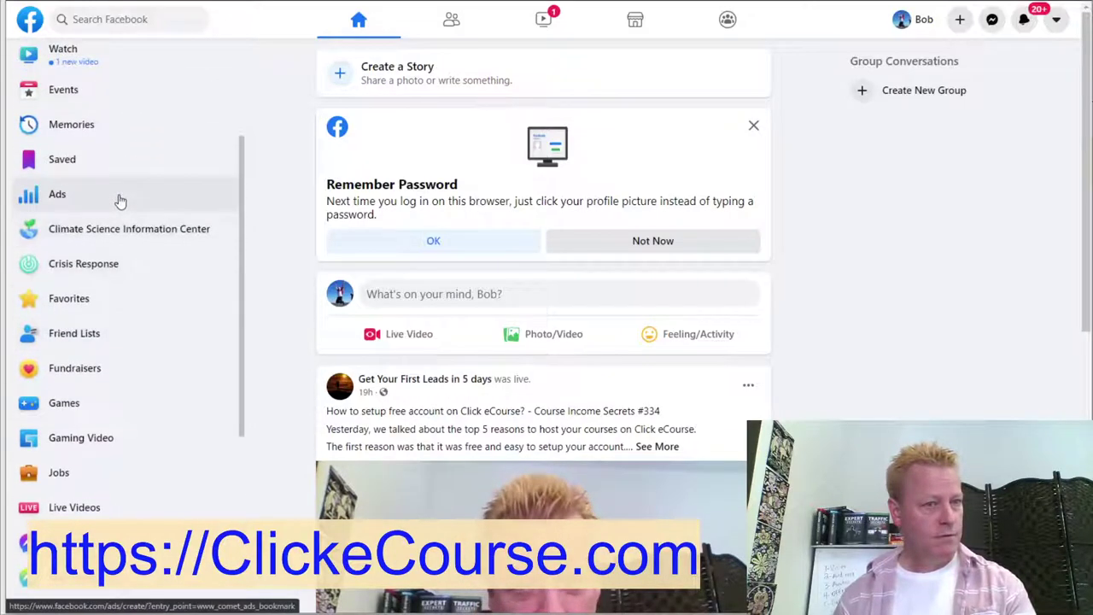
pyautogui.scroll(2, 120, 200)
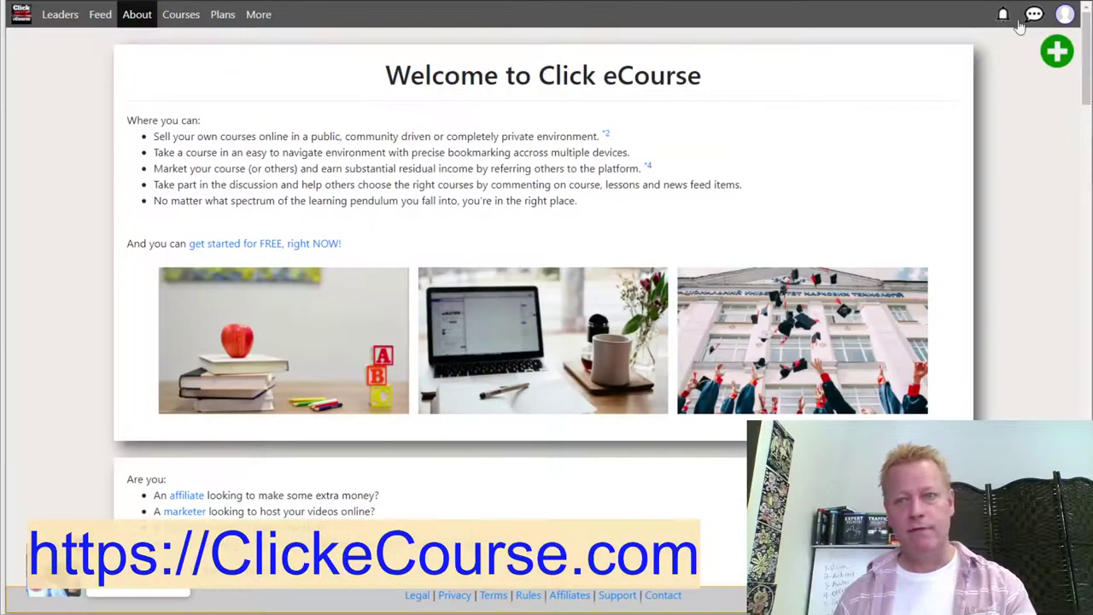
pyautogui.click(1064, 14)
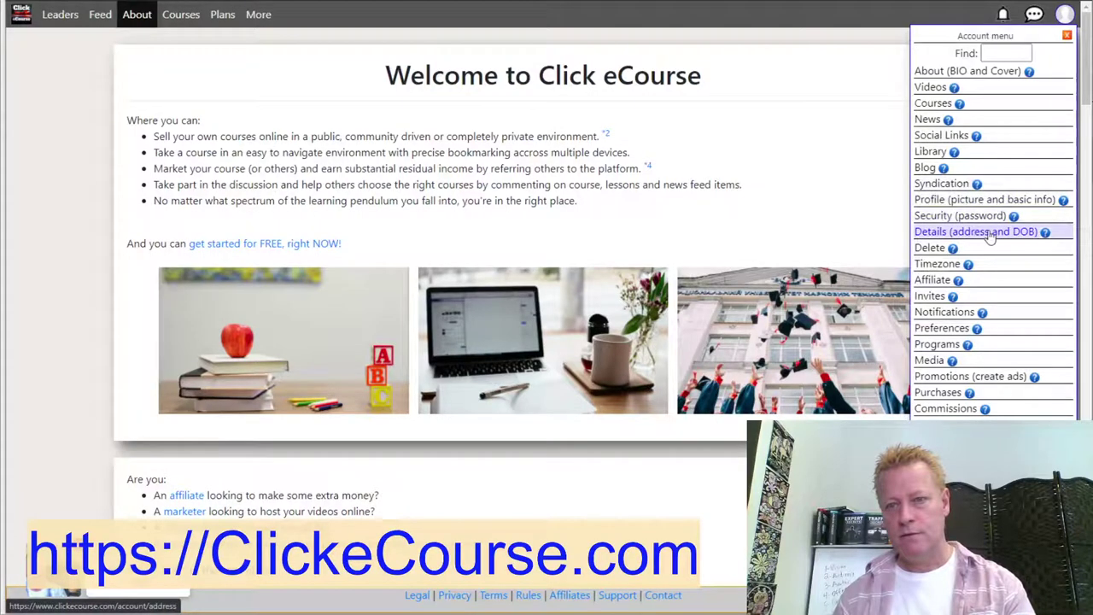
# Step: Review the Delete, Details, Profile, About and Social account tabs, then follow the 'facebook apps' link
pyautogui.click(963, 249)
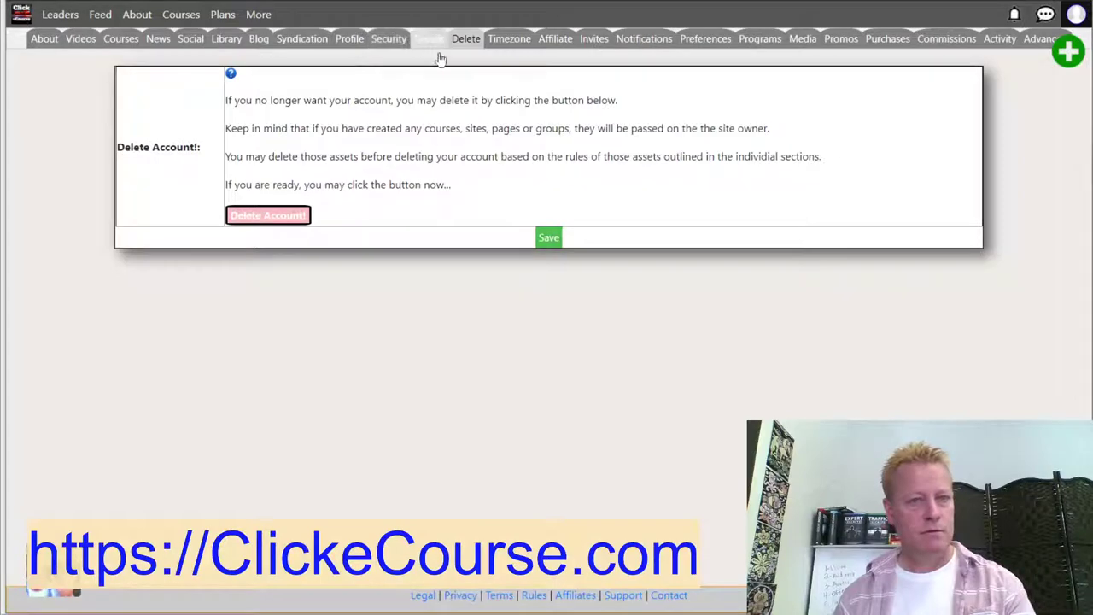
pyautogui.click(391, 39)
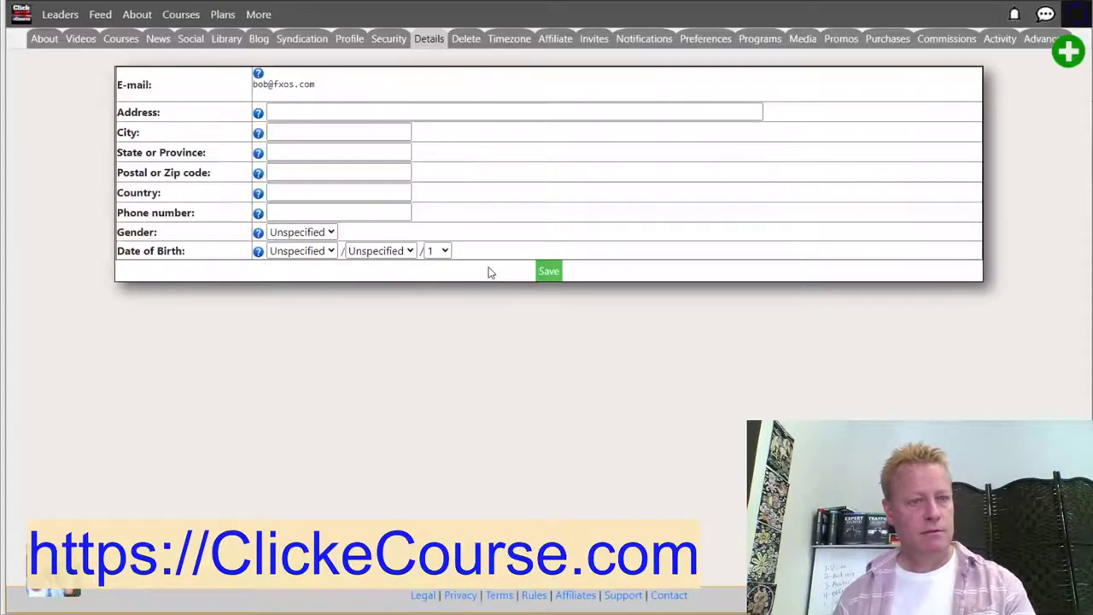
pyautogui.click(347, 39)
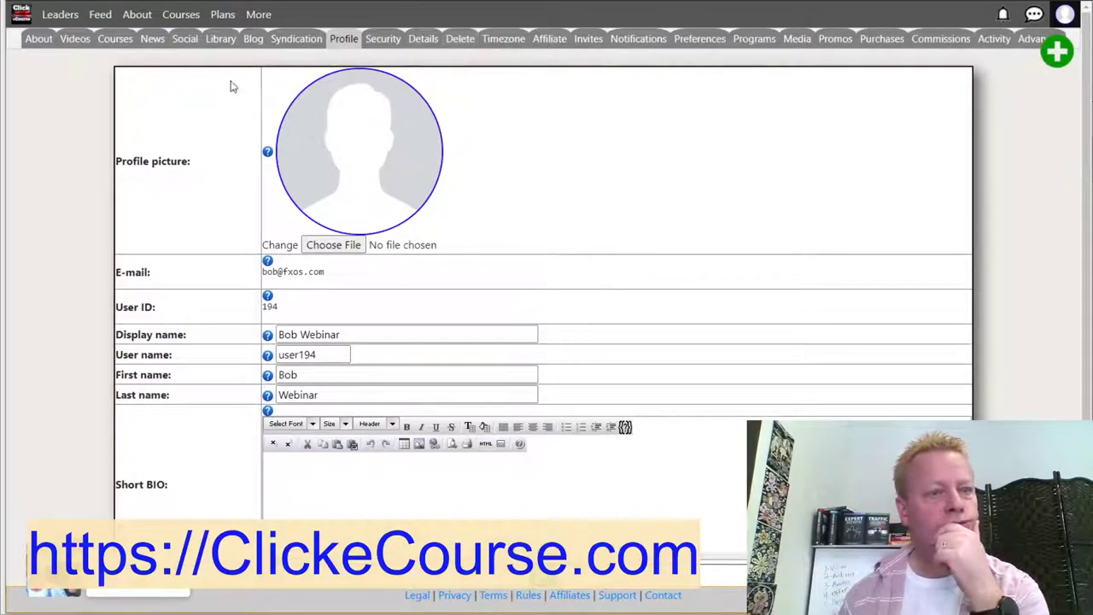
pyautogui.click(36, 40)
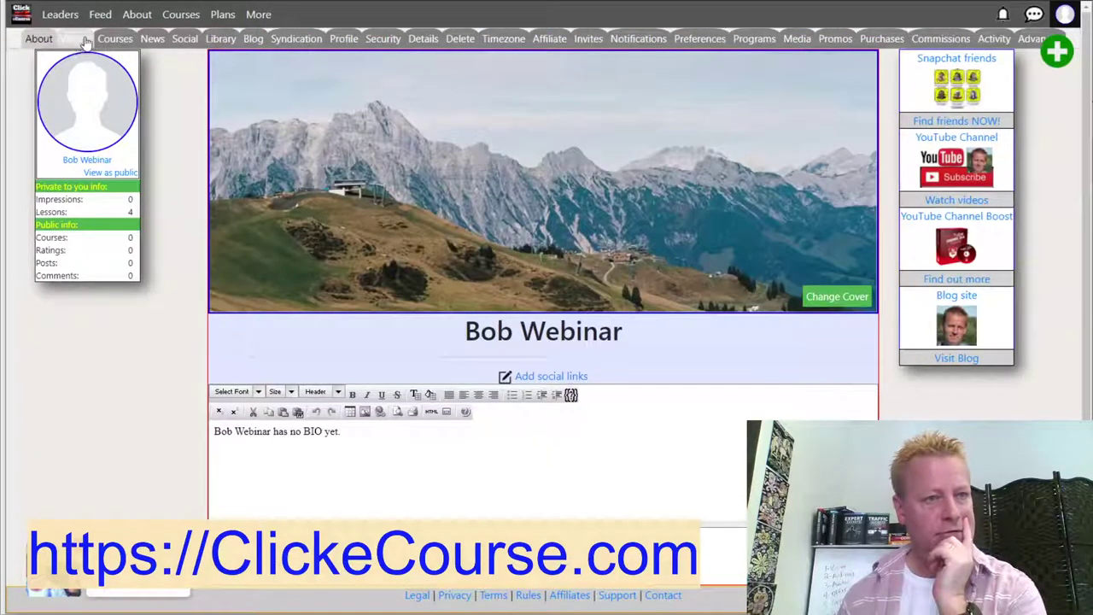
pyautogui.click(188, 40)
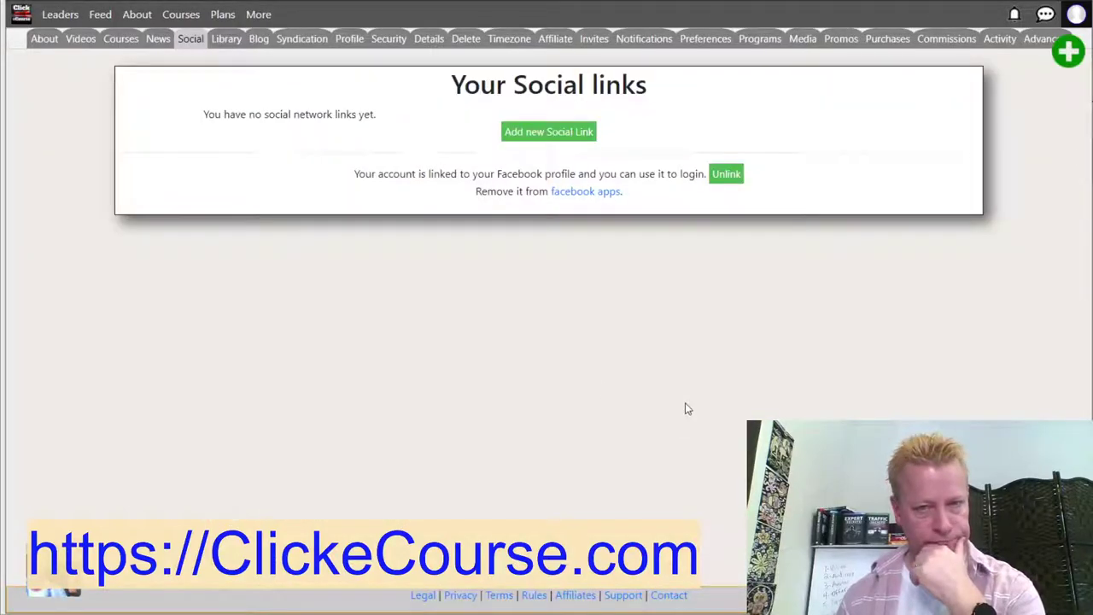
pyautogui.click(583, 192)
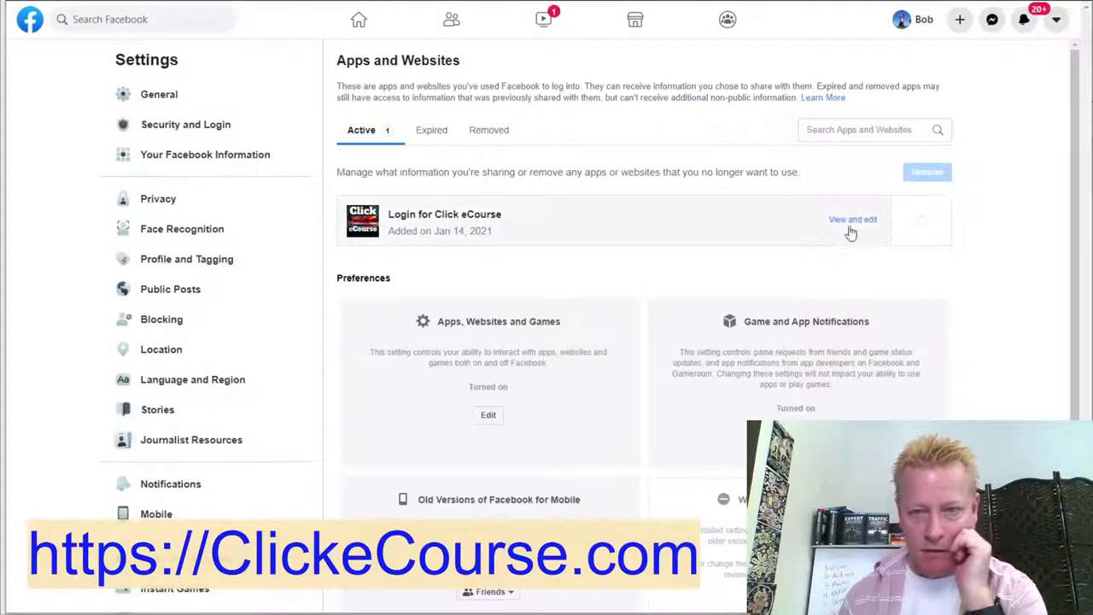
# Step: Remove the Login for Click eCourse app from Facebook's Apps and Websites, then return to Click eCourse
pyautogui.click(922, 221)
pyautogui.click(927, 171)
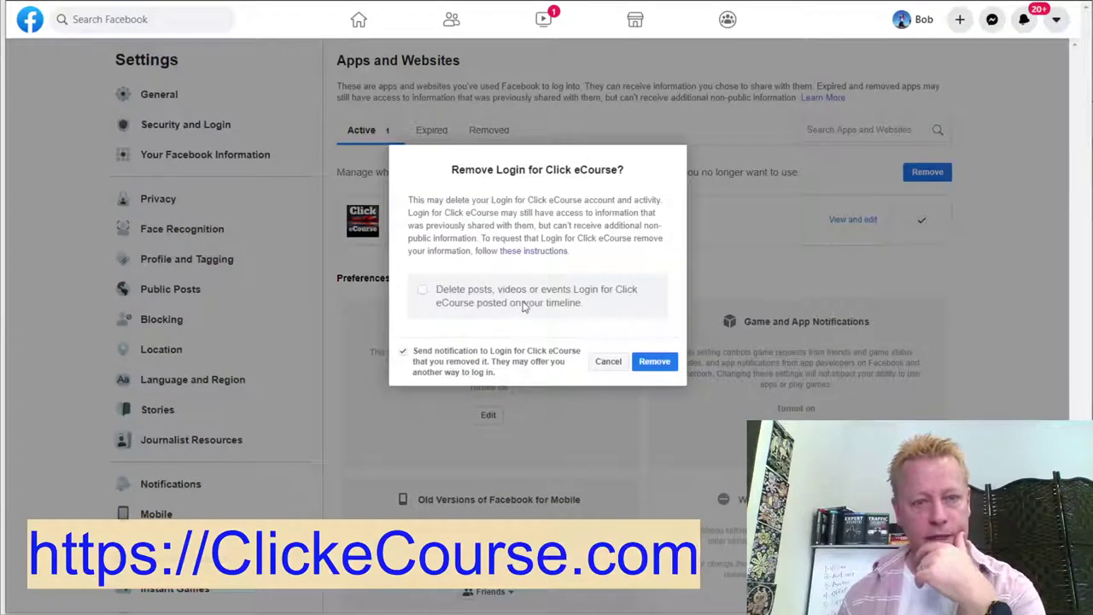
pyautogui.click(646, 369)
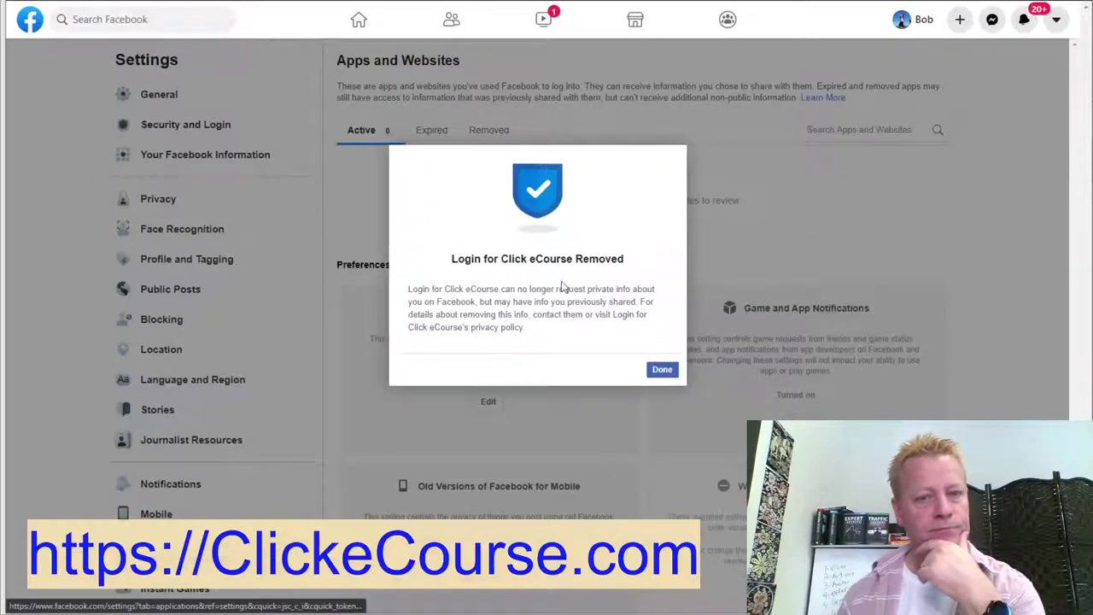
pyautogui.click(661, 369)
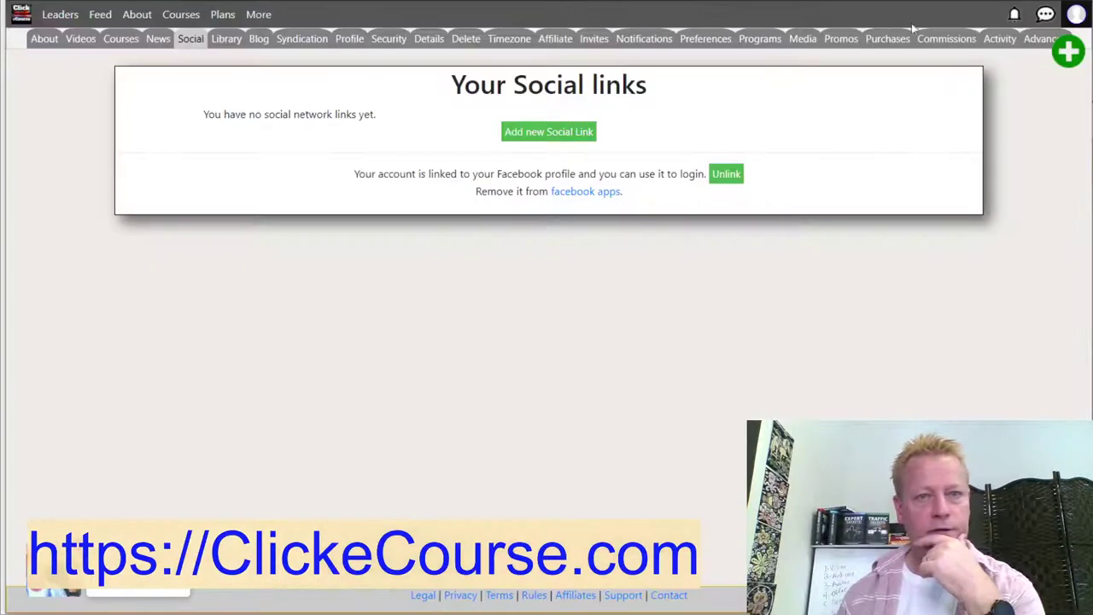
pyautogui.click(1075, 15)
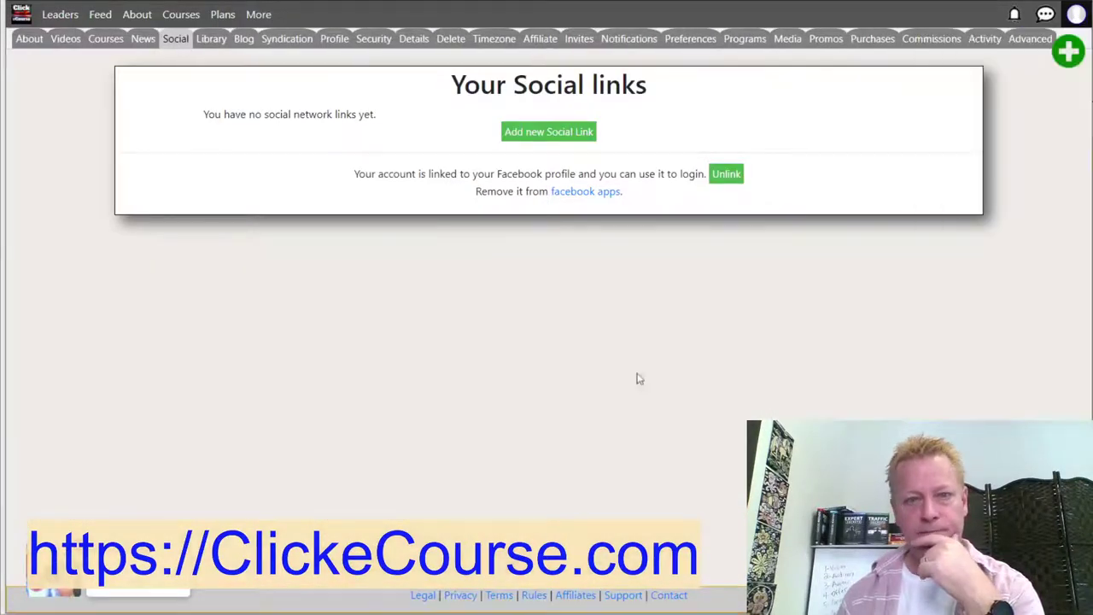
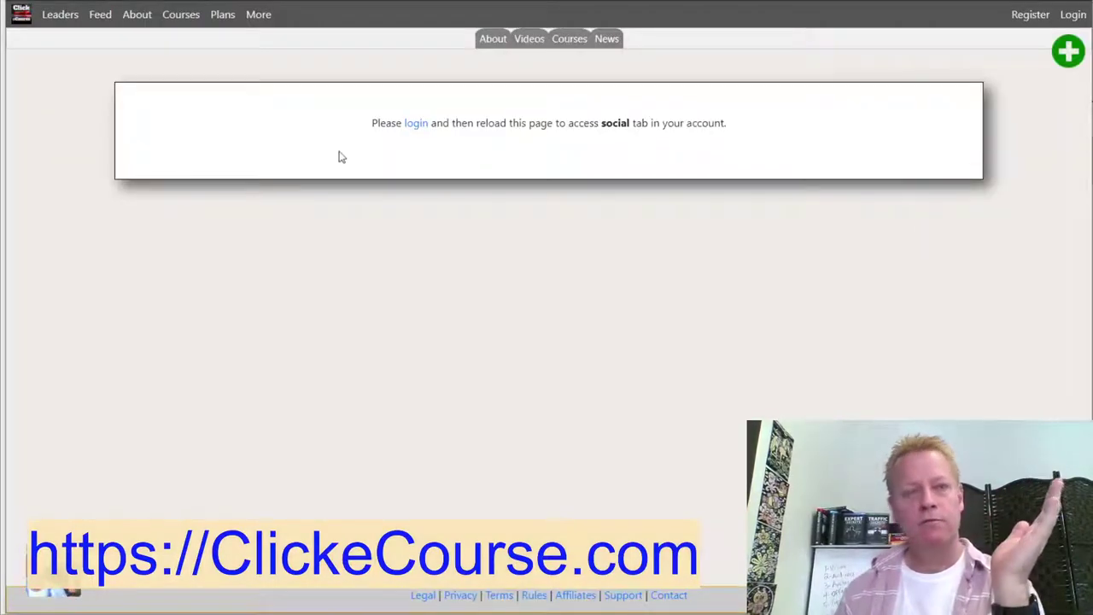
# Step: Register a new account with Facebook, approve access in the popup, and reload the page
pyautogui.click(135, 15)
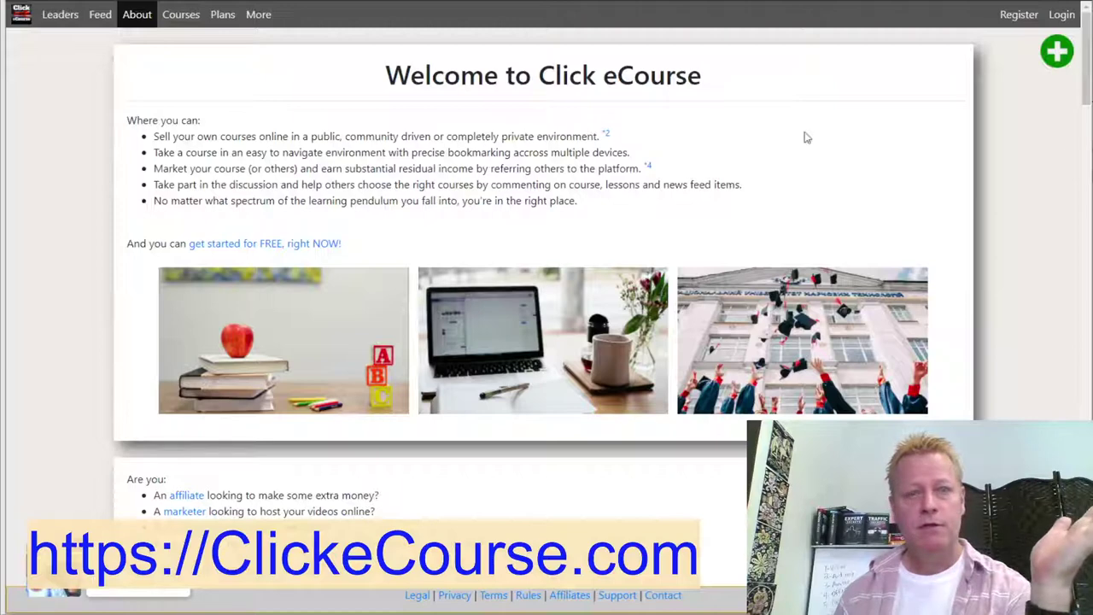
pyautogui.click(1018, 14)
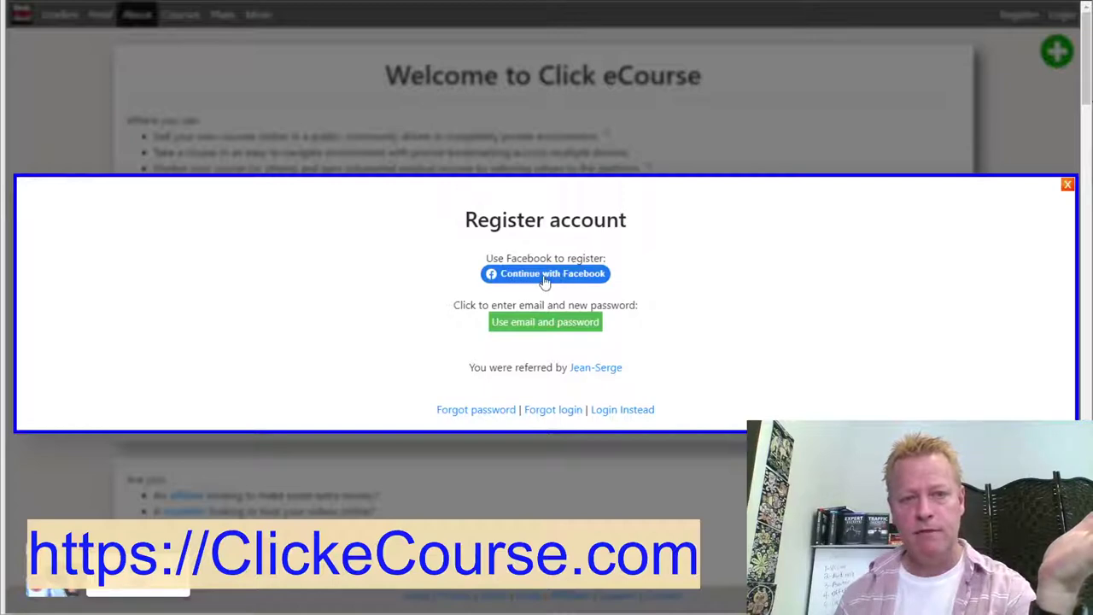
pyautogui.click(560, 275)
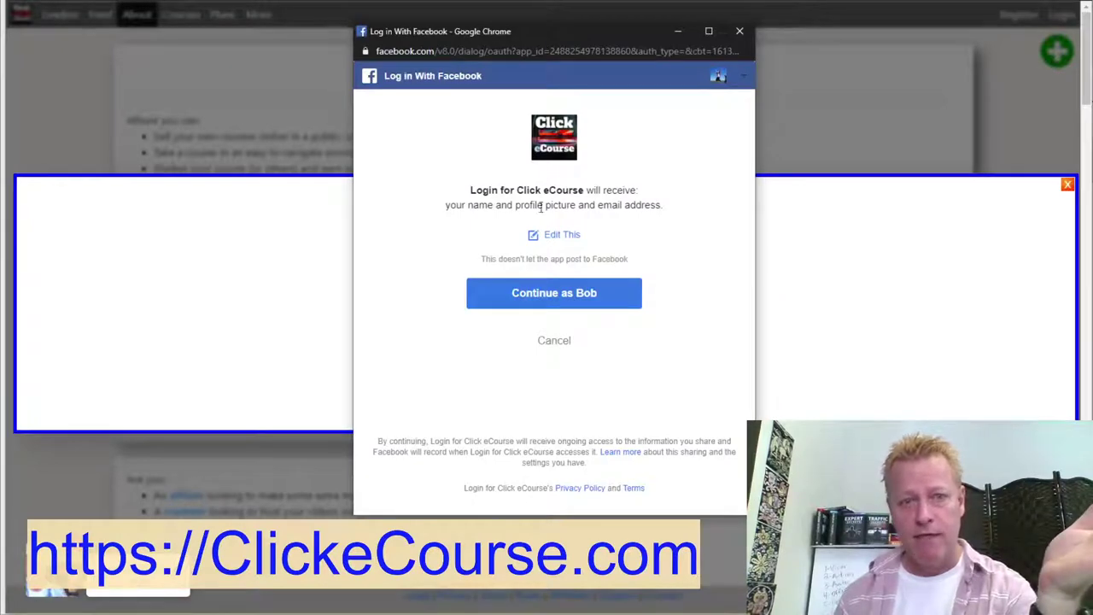
pyautogui.moveTo(479, 205); pyautogui.dragTo(656, 206)
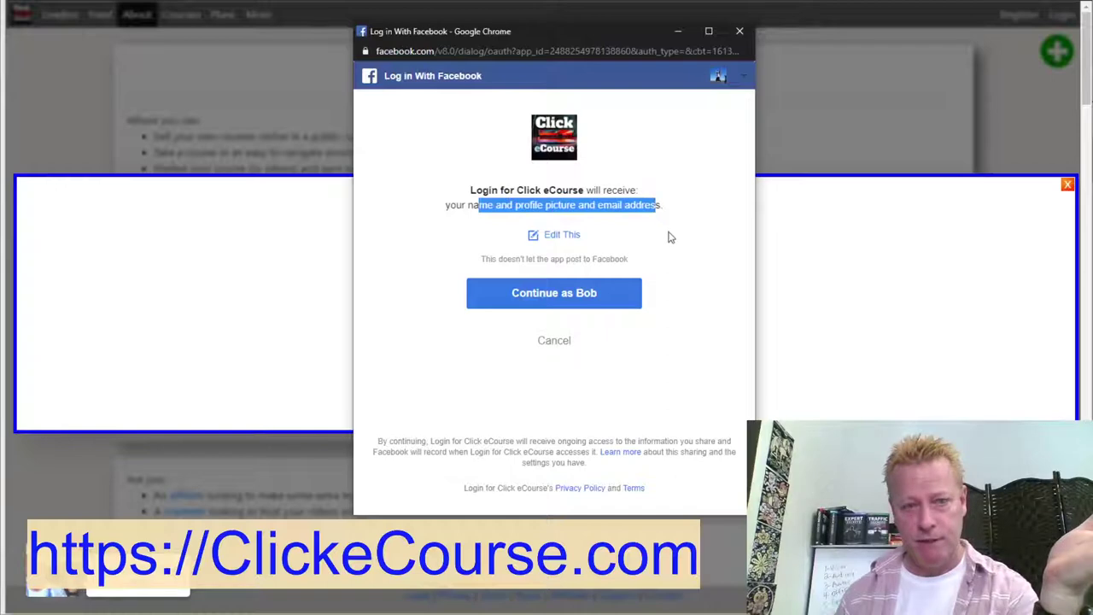
pyautogui.click(554, 303)
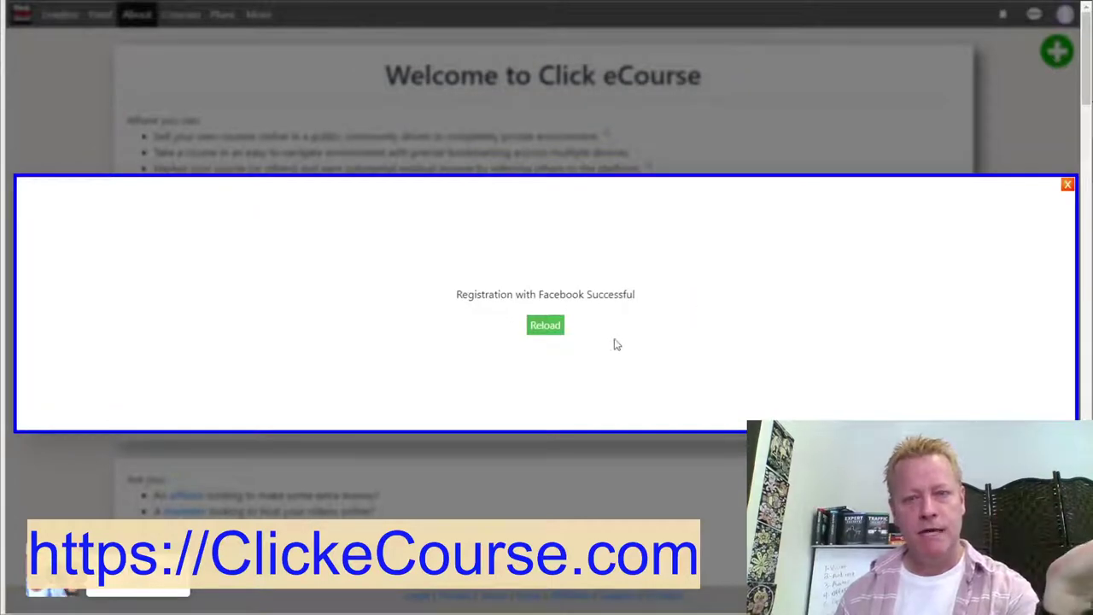
pyautogui.click(545, 326)
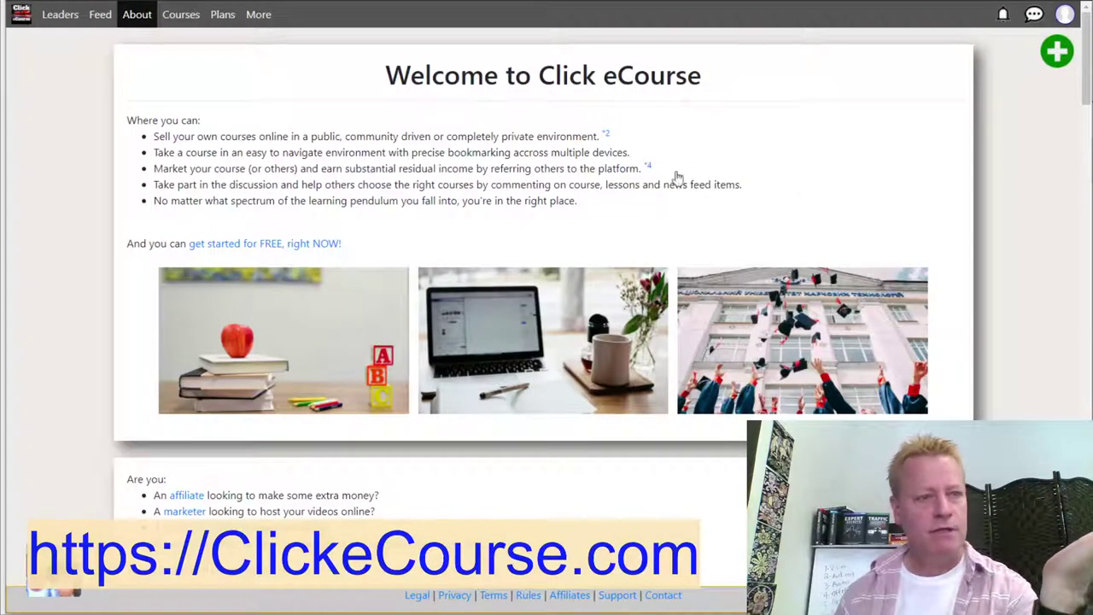
# Step: In Profile settings, choose the jumping-by-the-sea photo as the new profile picture
pyautogui.click(1065, 18)
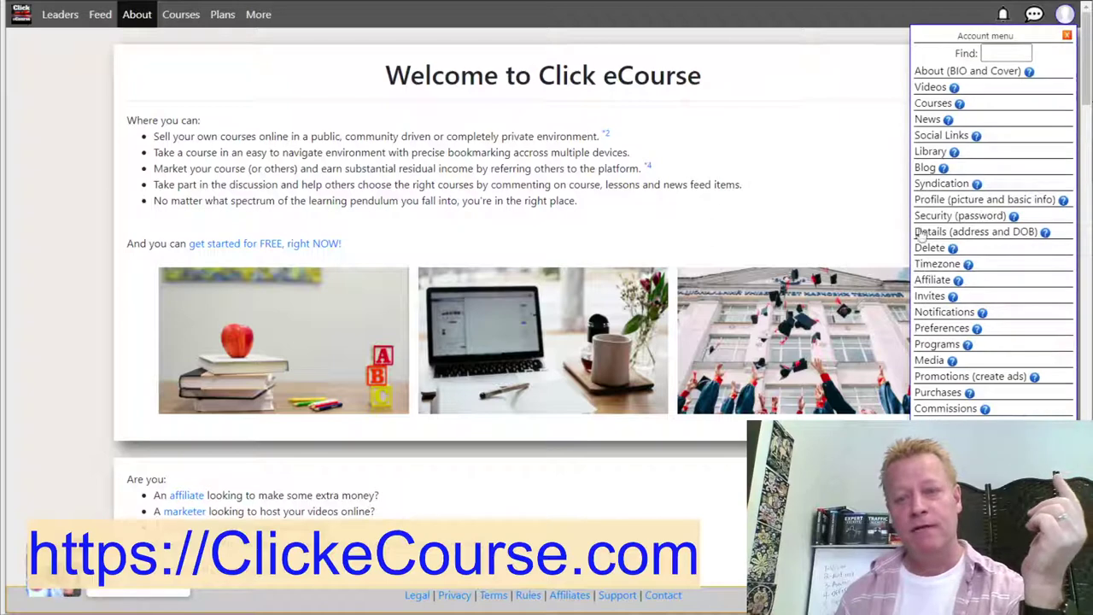
pyautogui.click(963, 203)
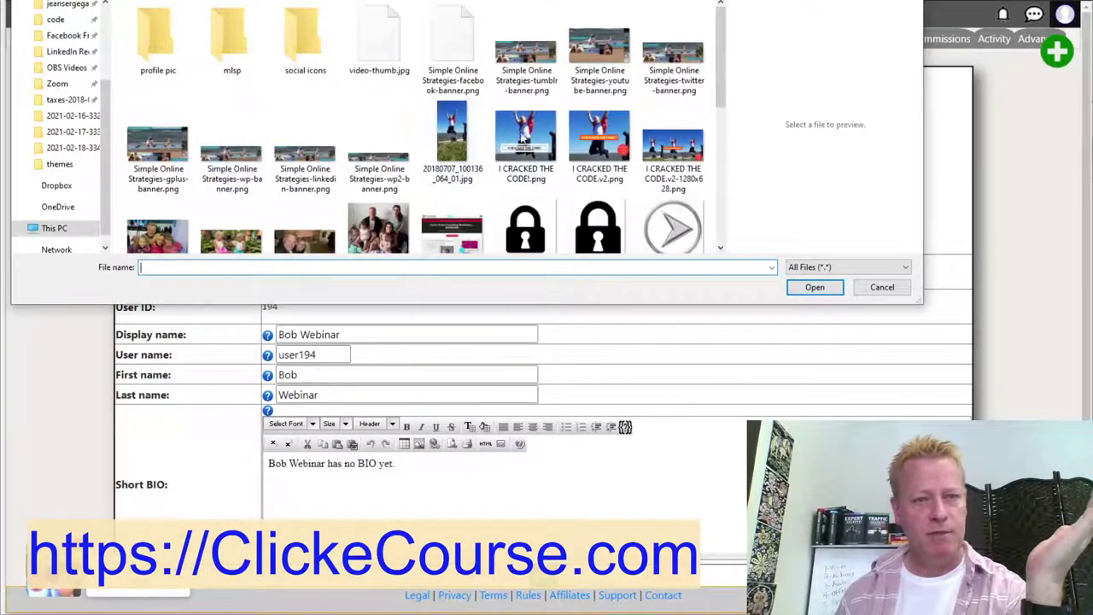
pyautogui.doubleClick(453, 137)
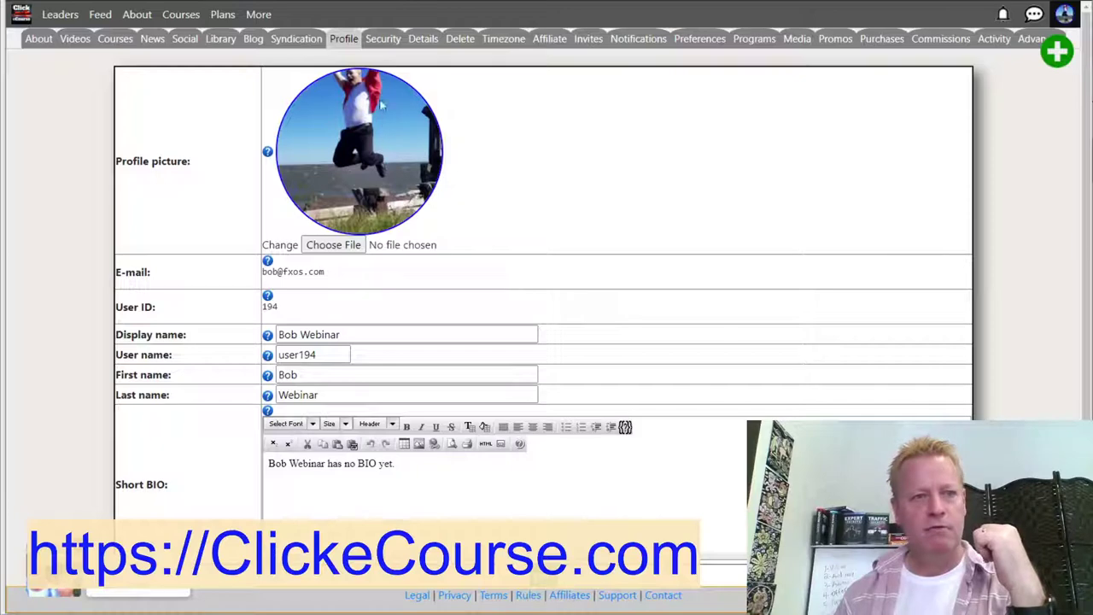
# Step: Go to the home feed via the logo and check the profile-picture update post
pyautogui.click(18, 21)
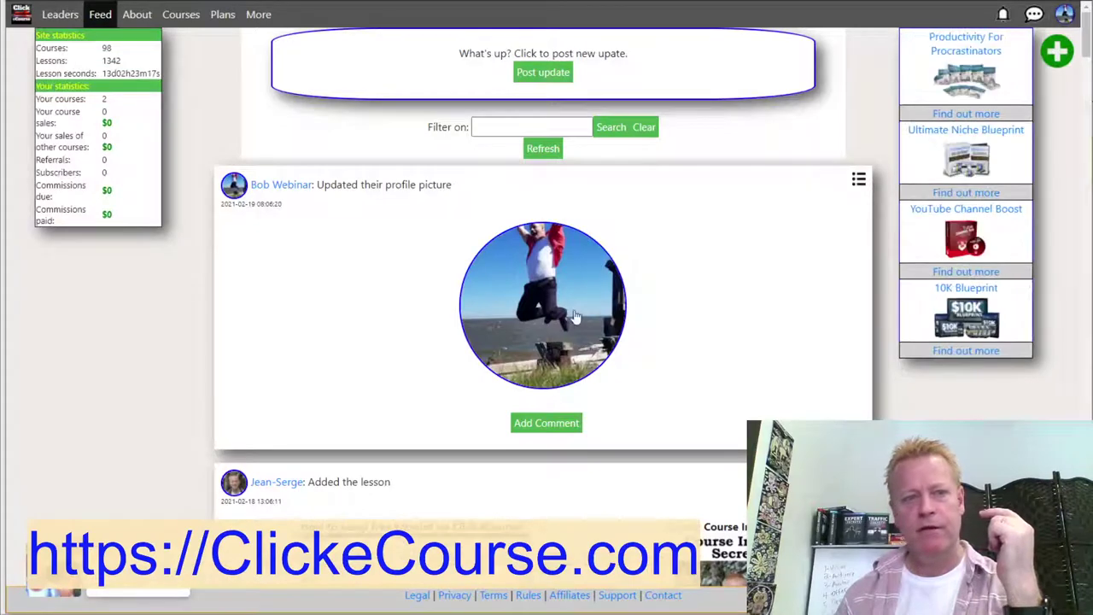
pyautogui.scroll(-5, 615, 299)
pyautogui.scroll(5, 603, 438)
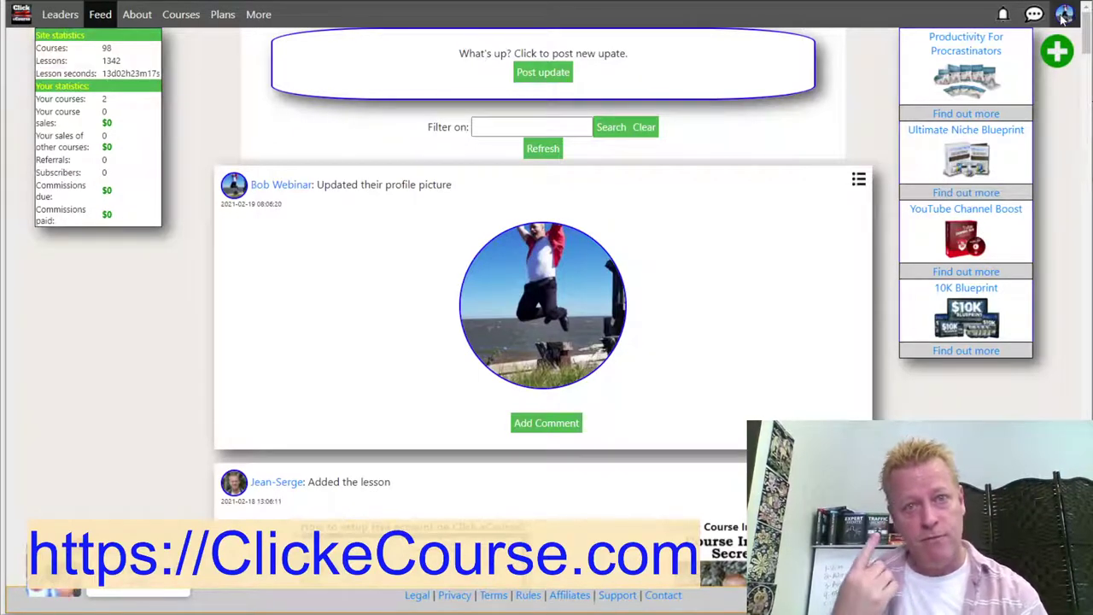
# Step: Open the Syndication Method course from the Courses list and browse its TikTok Tip lessons
pyautogui.click(1063, 15)
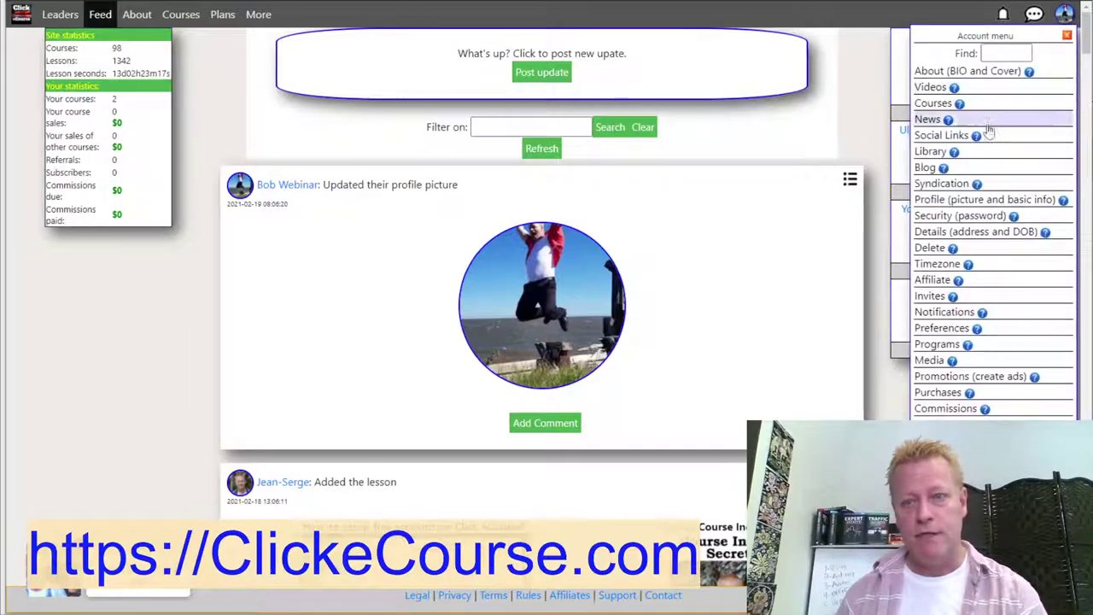
pyautogui.click(934, 104)
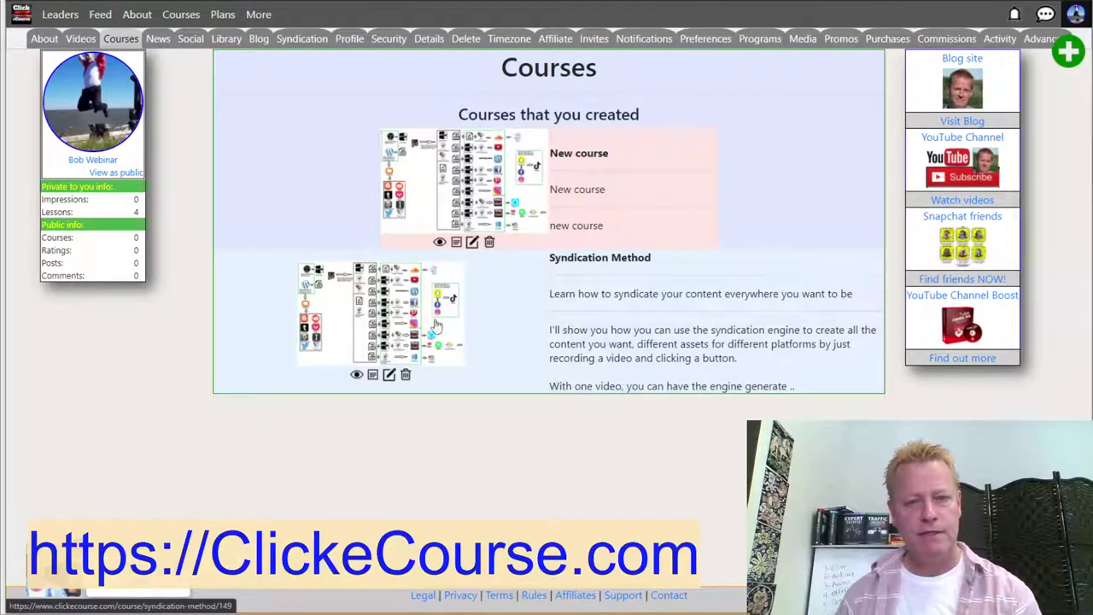
pyautogui.click(400, 331)
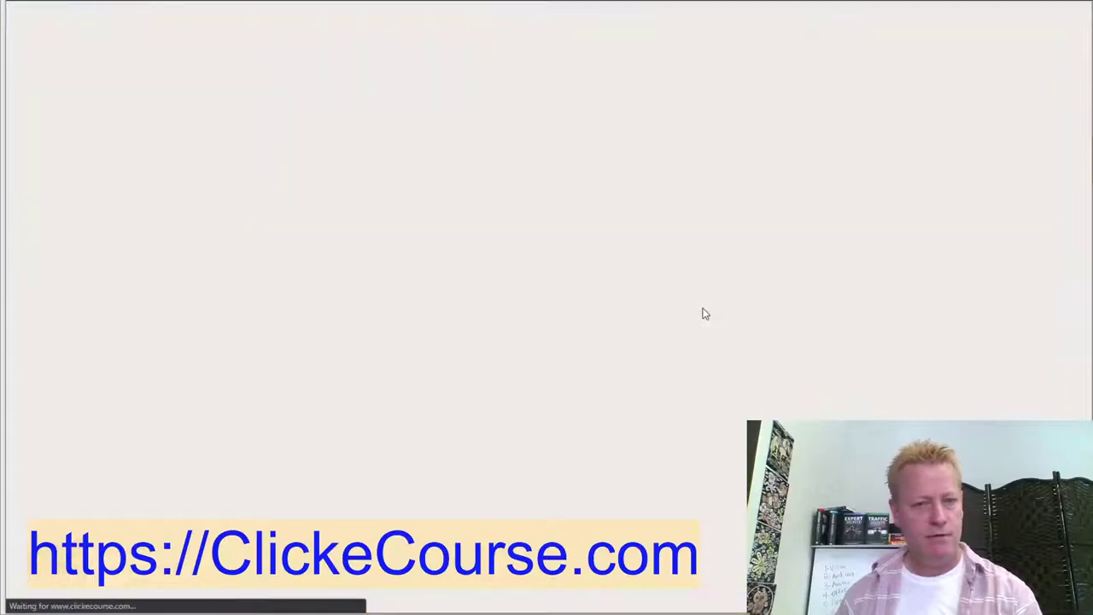
pyautogui.scroll(-3, 657, 354)
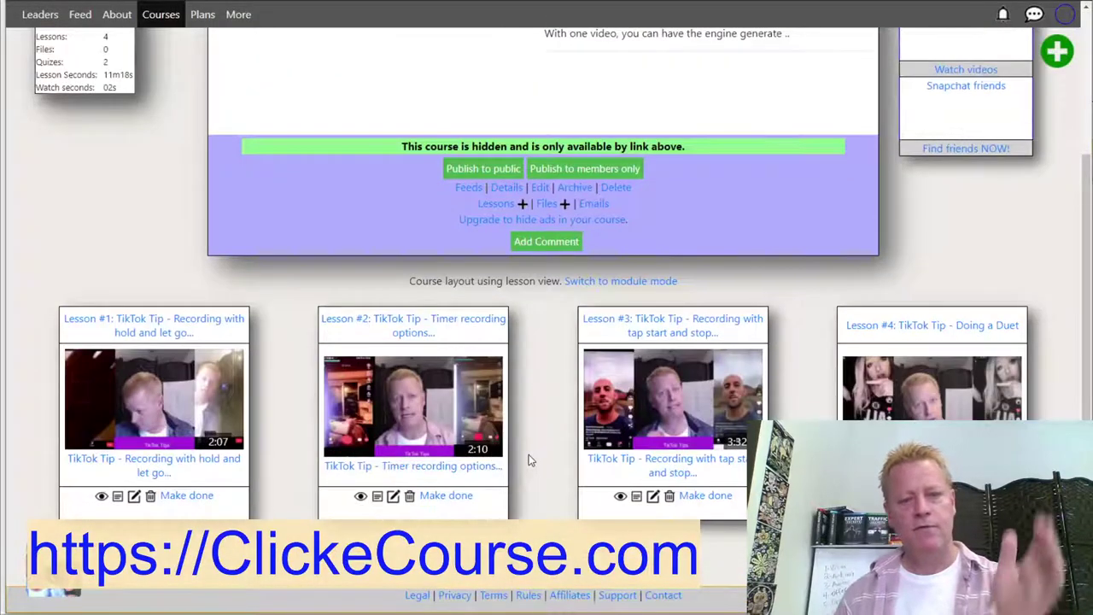
pyautogui.scroll(2, 529, 454)
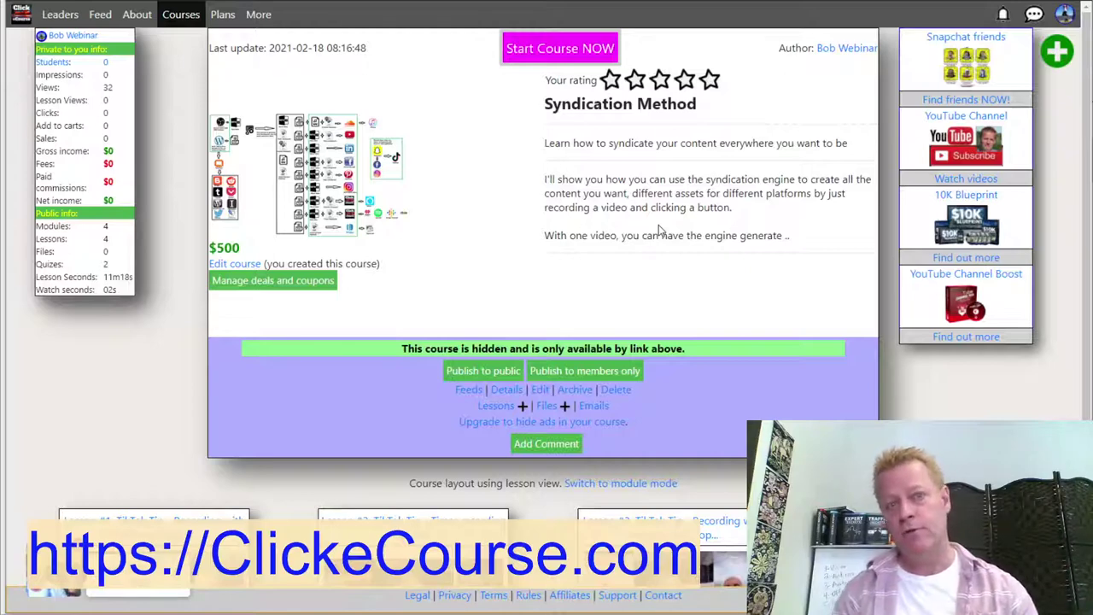
# Step: Open Manage deals and coupons for the Syndication Method course
pyautogui.click(290, 296)
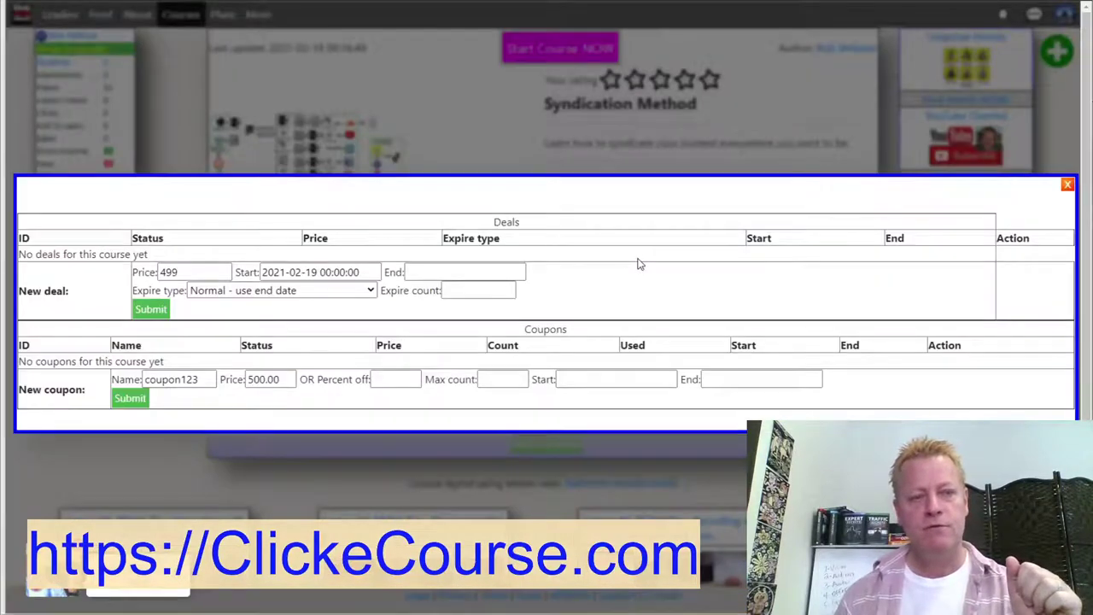
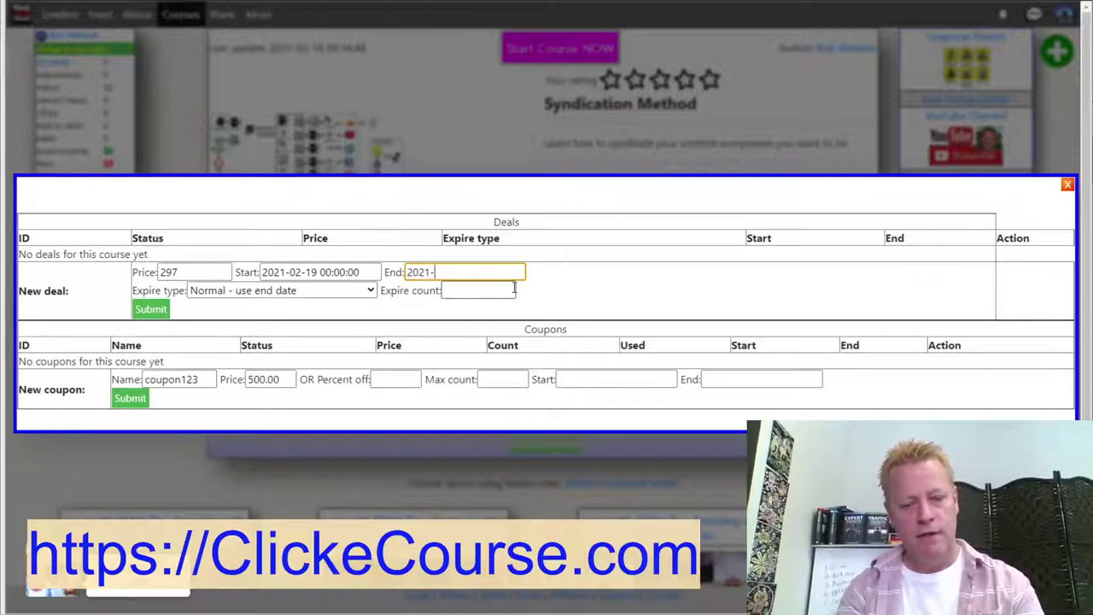
# Step: Give the 297 deal an end date of 2021-02-25, save it, and reload the deals list
pyautogui.write('1-02-25')
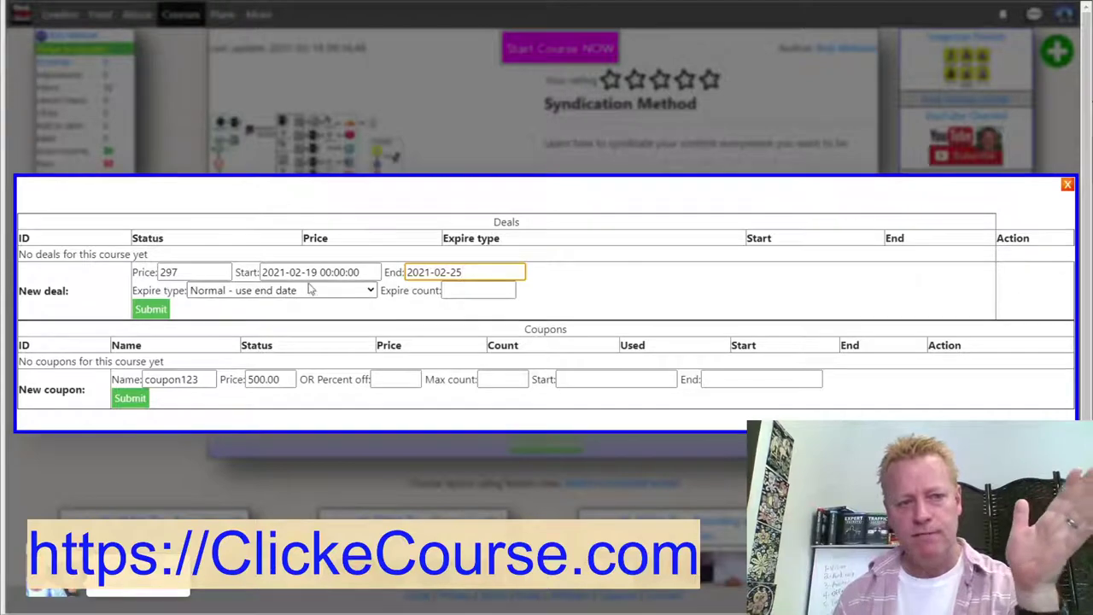
pyautogui.click(149, 310)
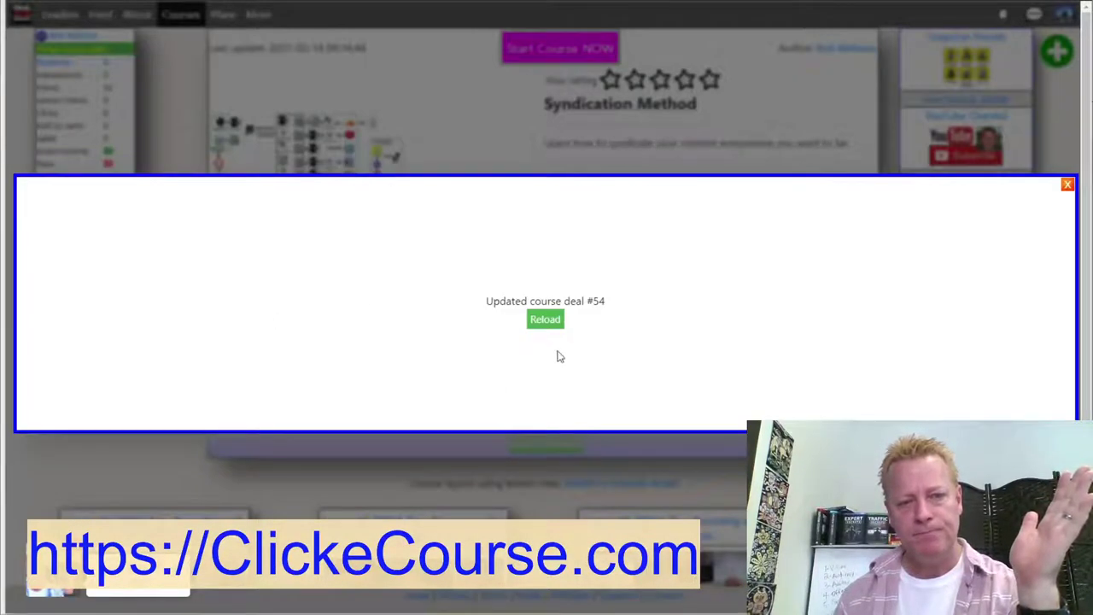
pyautogui.click(548, 321)
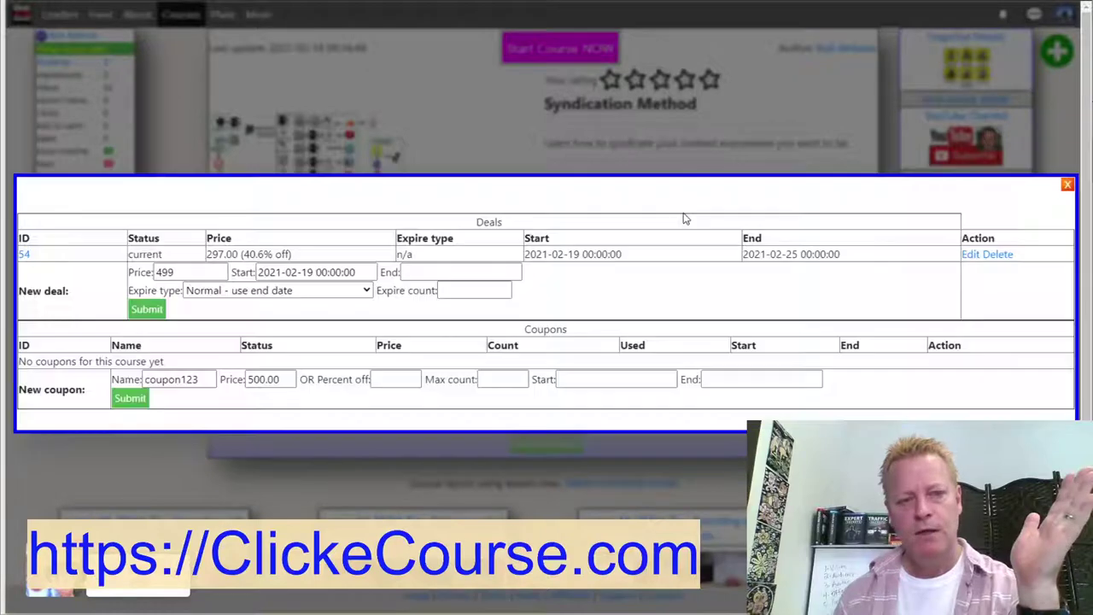
# Step: Close the deals and coupons manager to see the course page at $297, 40.6% off
pyautogui.click(1067, 185)
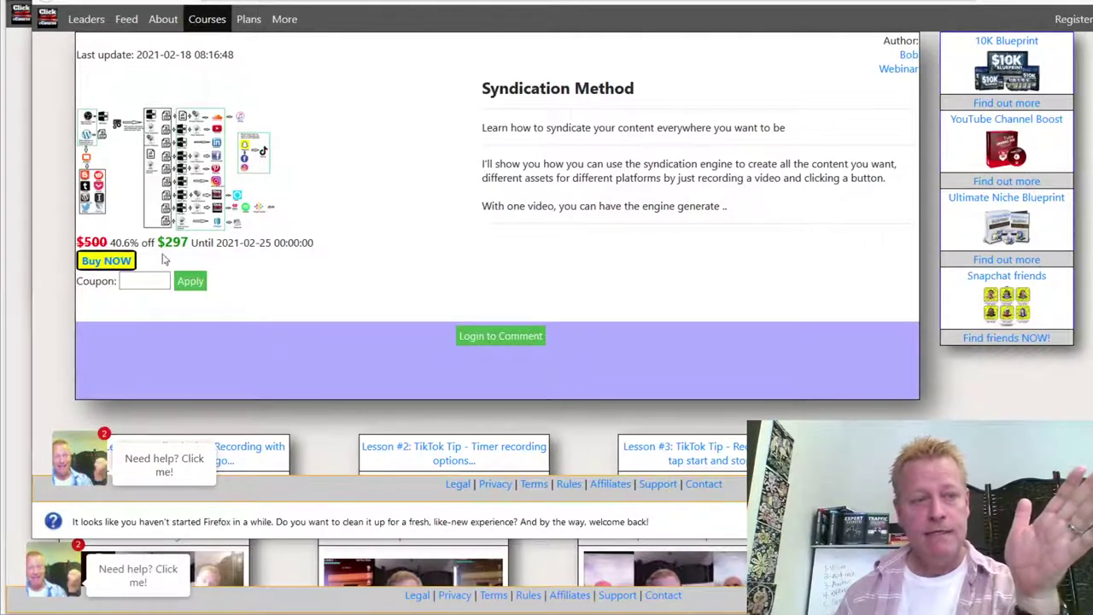
# Step: Highlight the $297 sale price and its end date, then leave the details view
pyautogui.moveTo(157, 243); pyautogui.dragTo(274, 243)
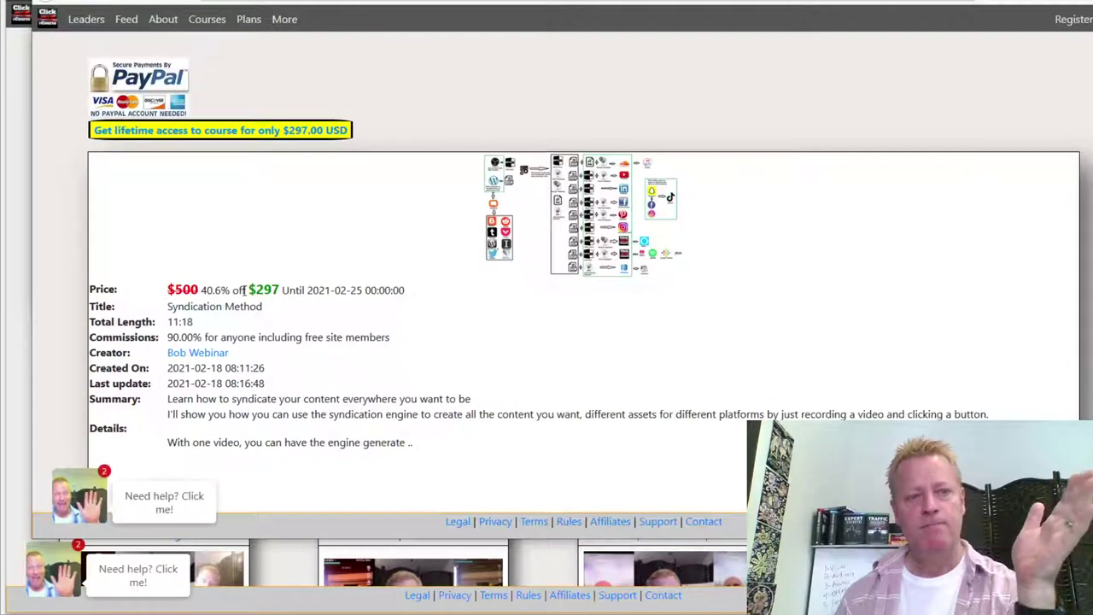
pyautogui.moveTo(249, 290); pyautogui.dragTo(409, 292)
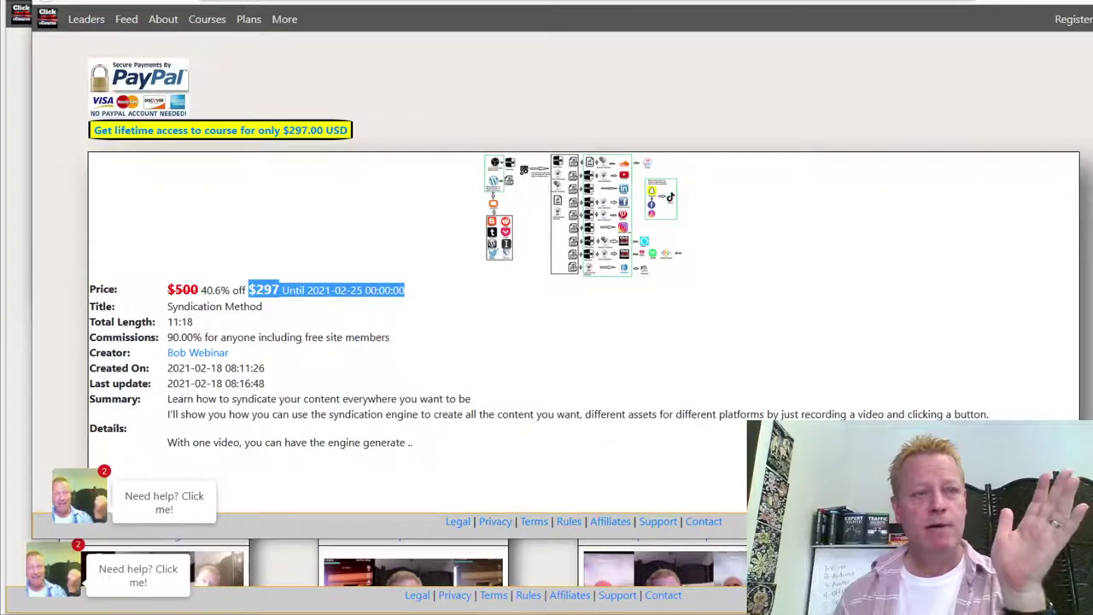
pyautogui.press('Escape')
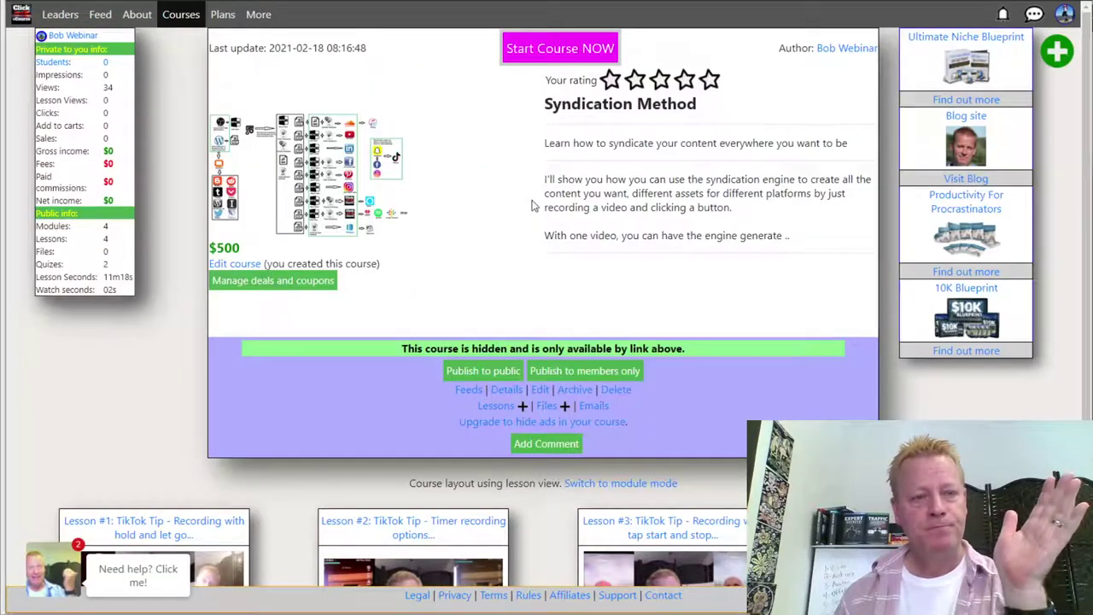
# Step: Create a 197 deal ending 2021-12-31 with the 'Friday - midnight X Friday' expire type
pyautogui.click(273, 281)
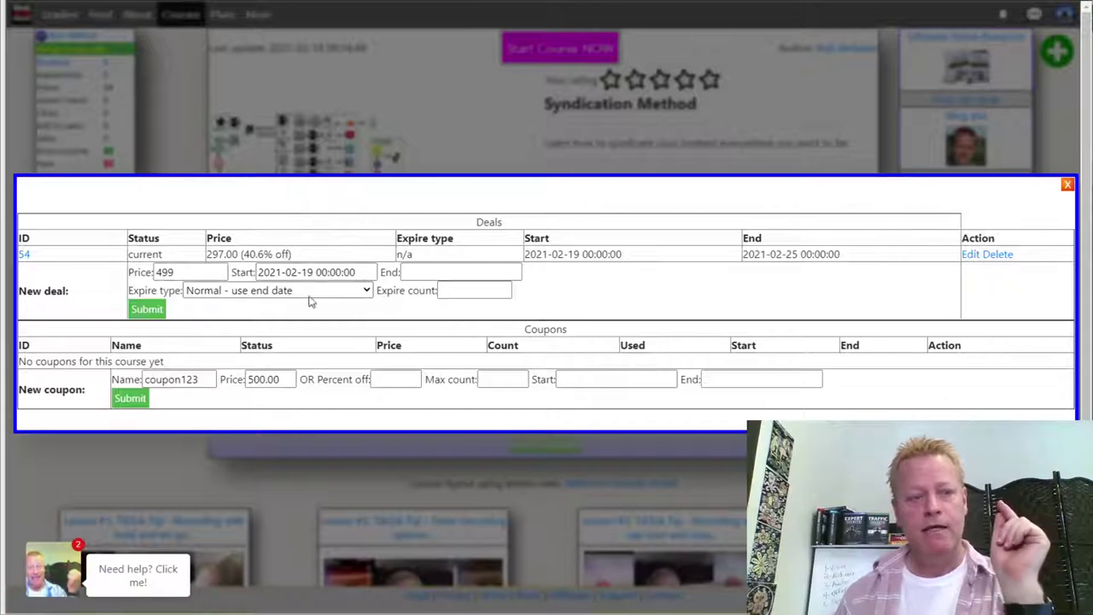
pyautogui.moveTo(180, 274); pyautogui.dragTo(136, 269)
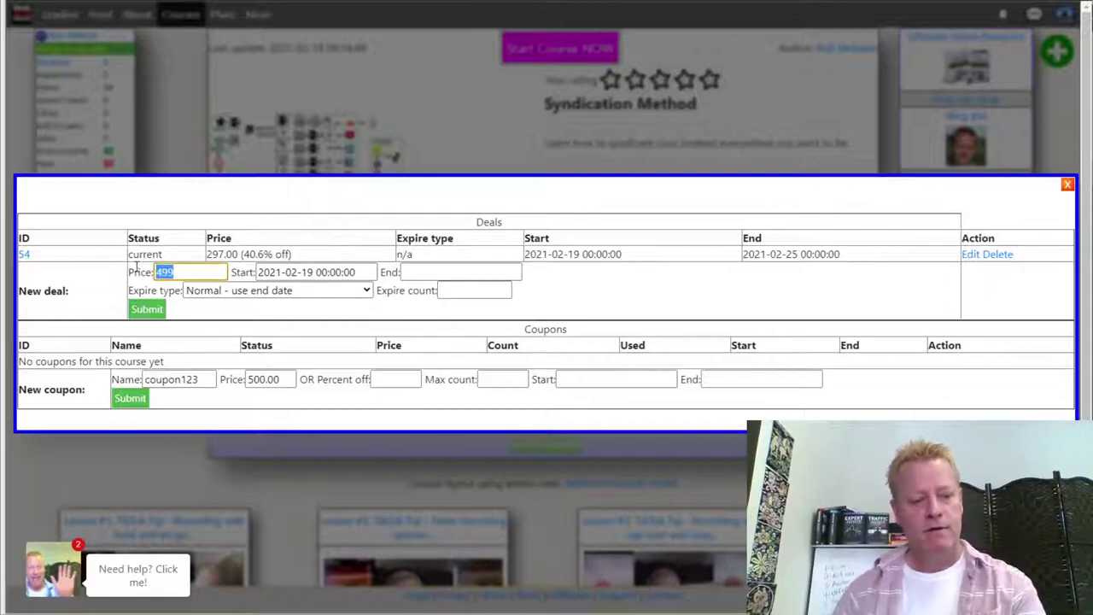
pyautogui.write('197')
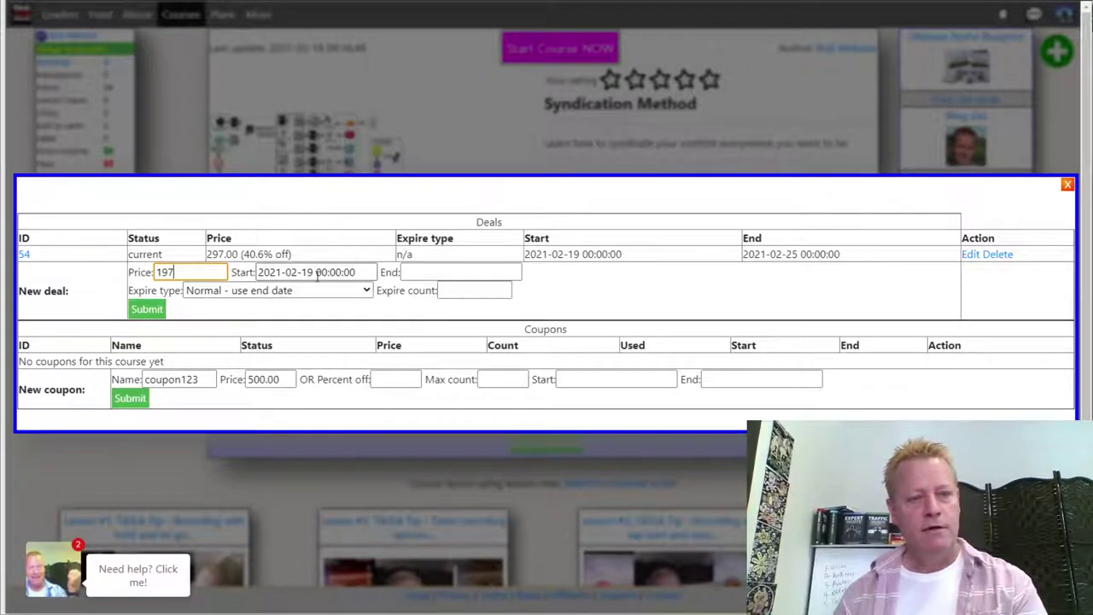
pyautogui.click(426, 273)
pyautogui.write('2021')
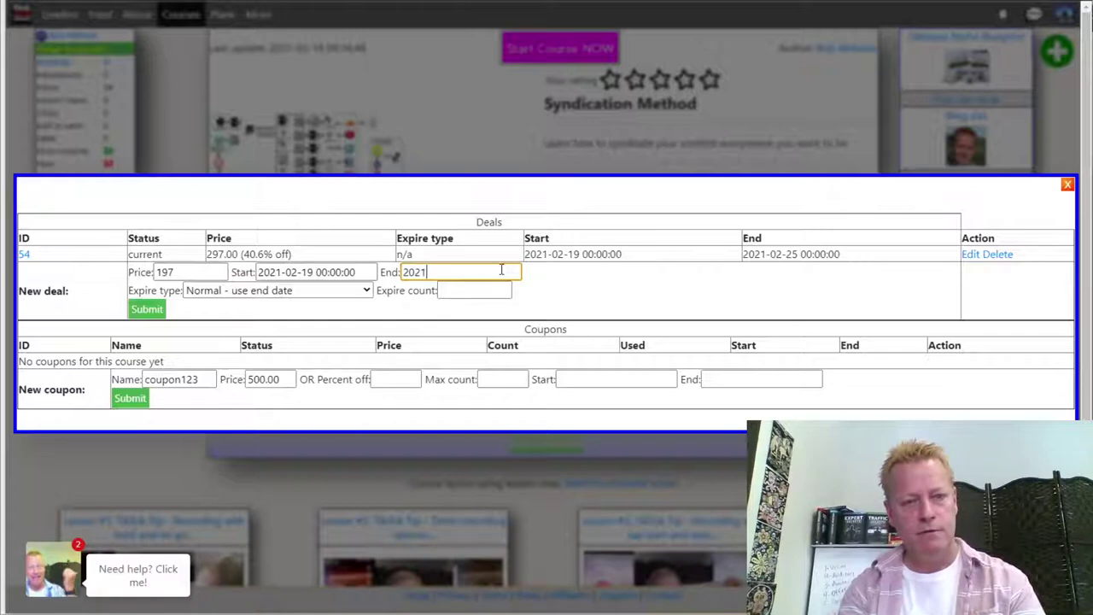
pyautogui.write('-12-31')
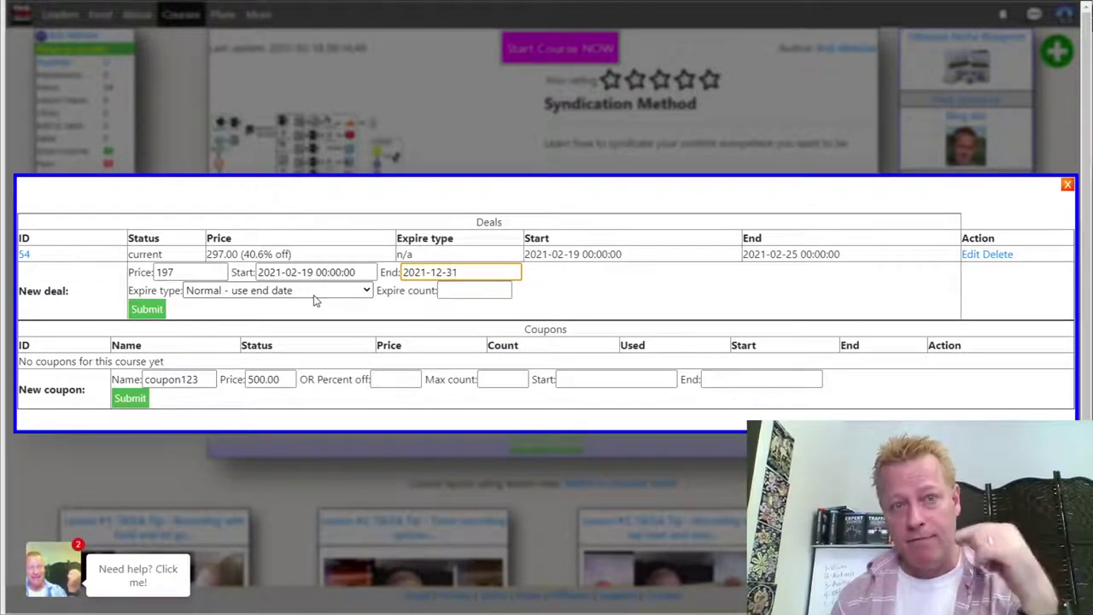
pyautogui.hotkey('ctrl', 'a')
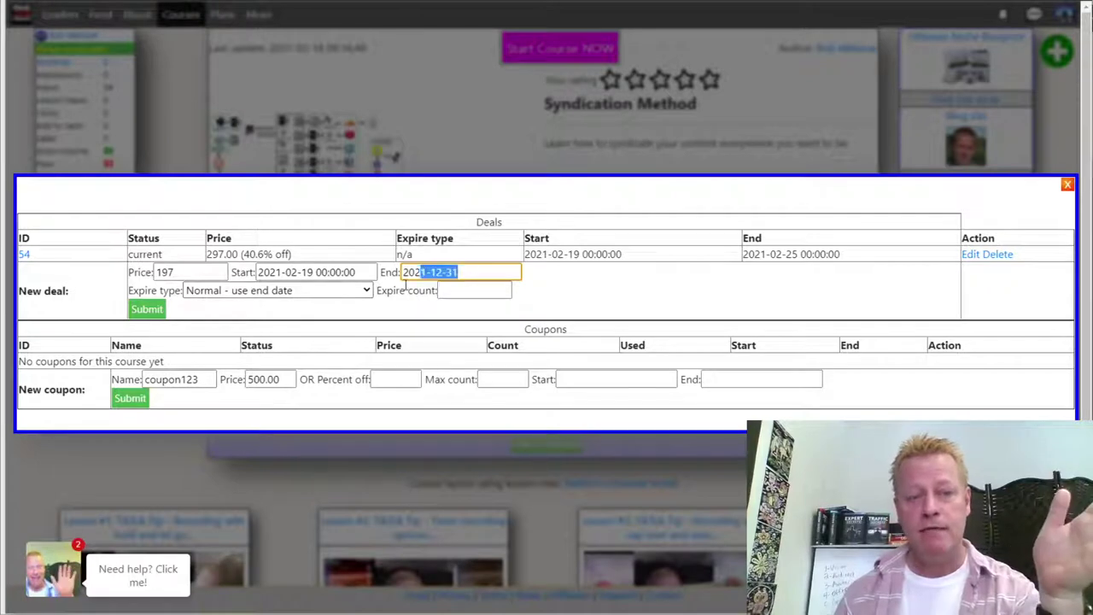
pyautogui.click(367, 292)
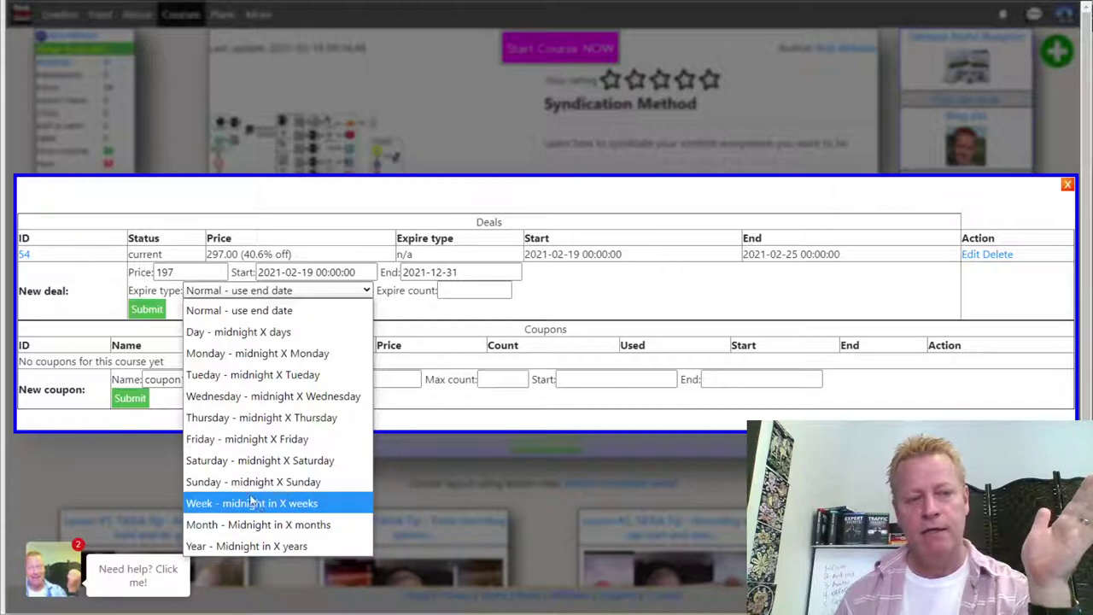
pyautogui.click(258, 441)
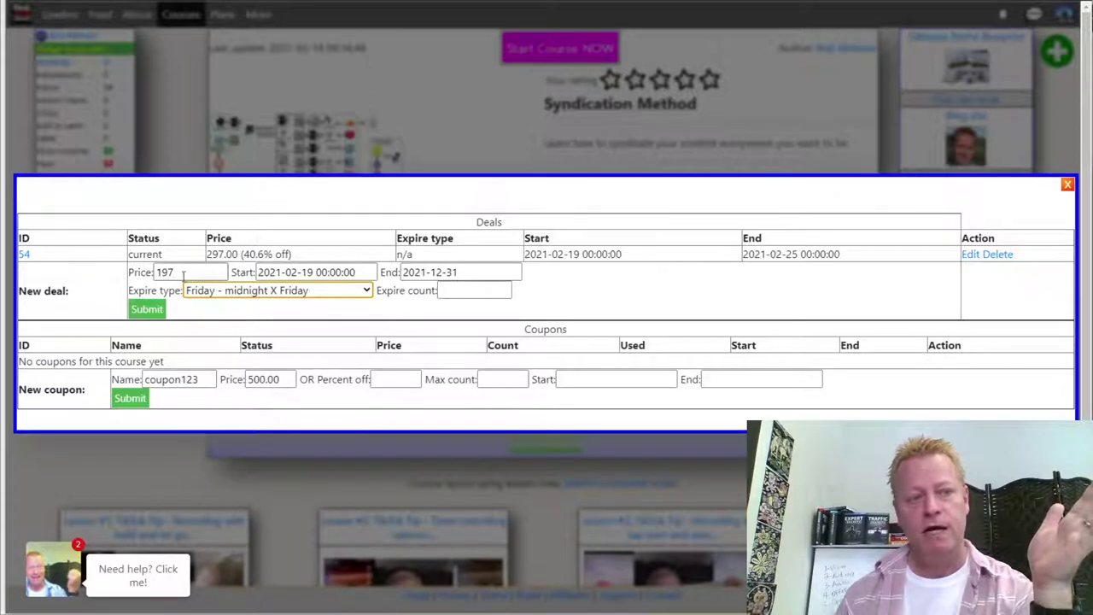
pyautogui.moveTo(186, 271); pyautogui.dragTo(239, 254)
pyautogui.click(218, 312)
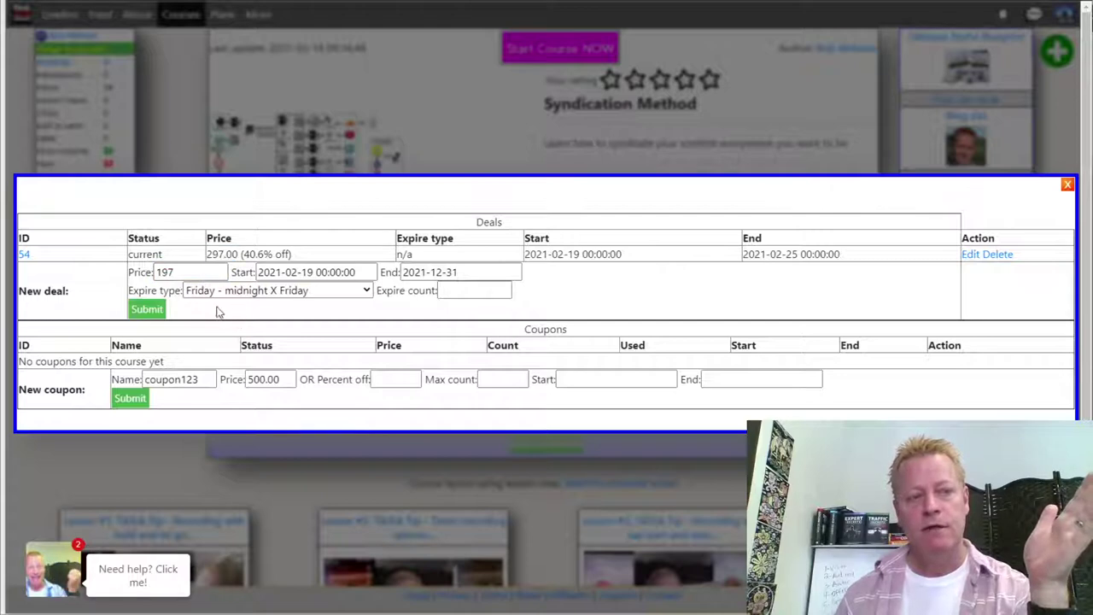
pyautogui.click(147, 310)
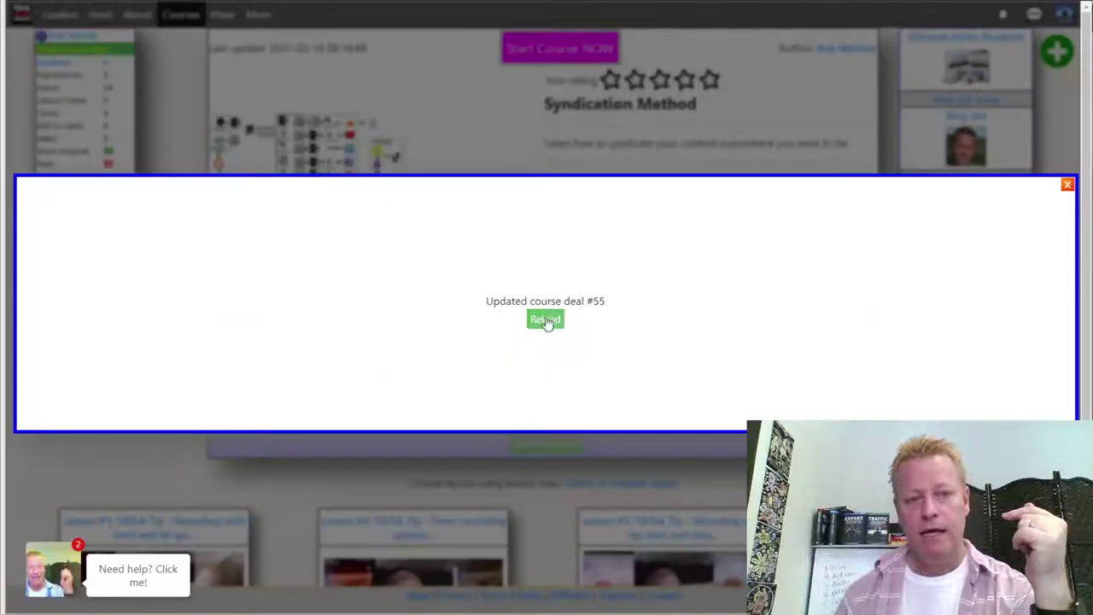
pyautogui.click(546, 317)
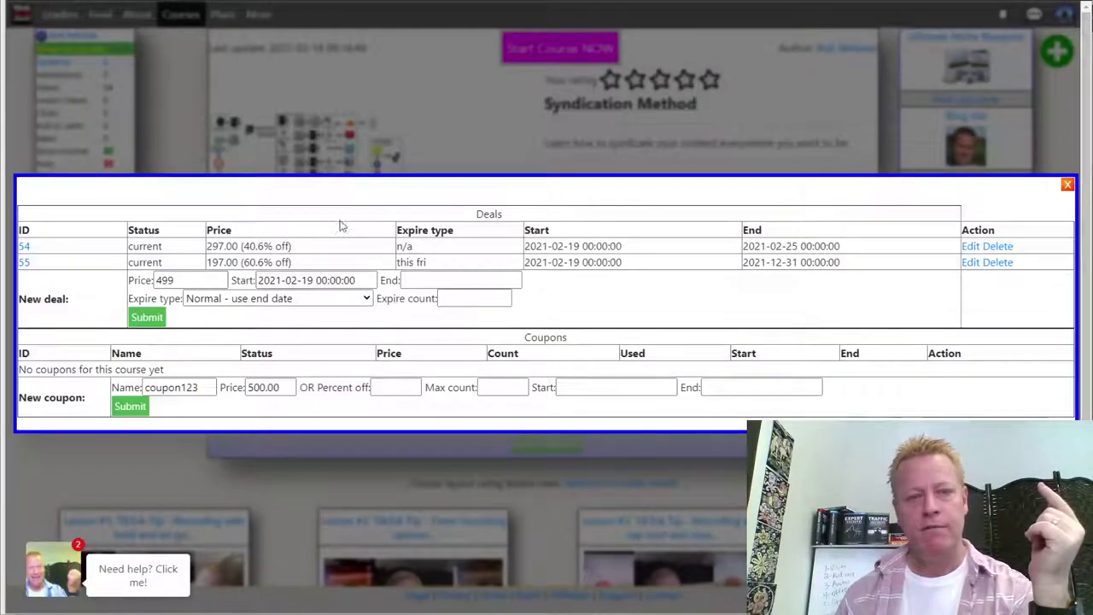
pyautogui.moveTo(216, 246); pyautogui.dragTo(232, 262)
pyautogui.click(247, 261)
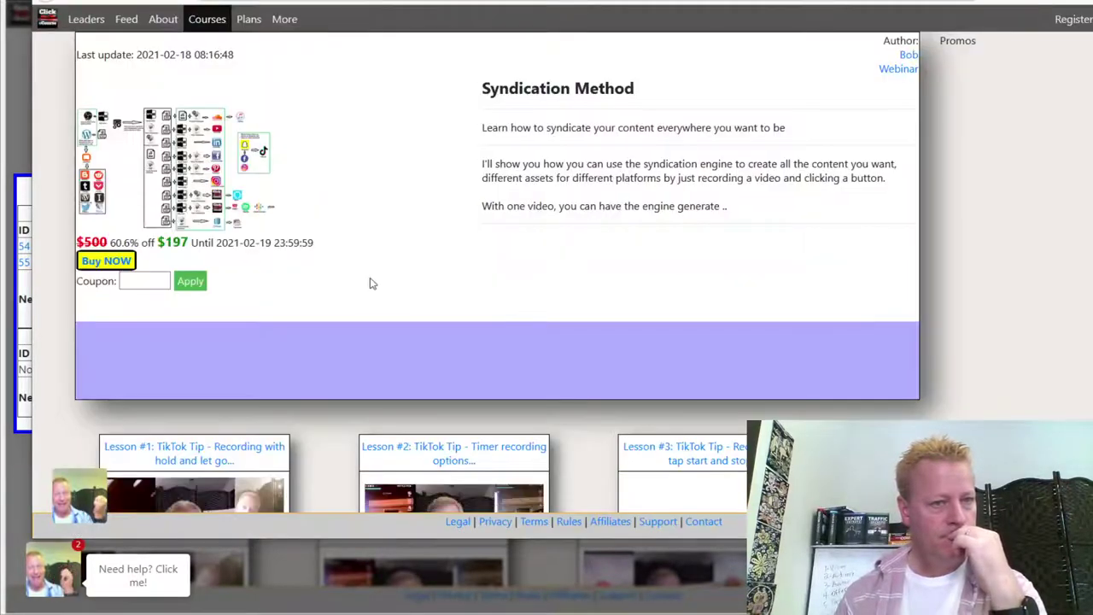
pyautogui.moveTo(159, 242); pyautogui.dragTo(189, 243)
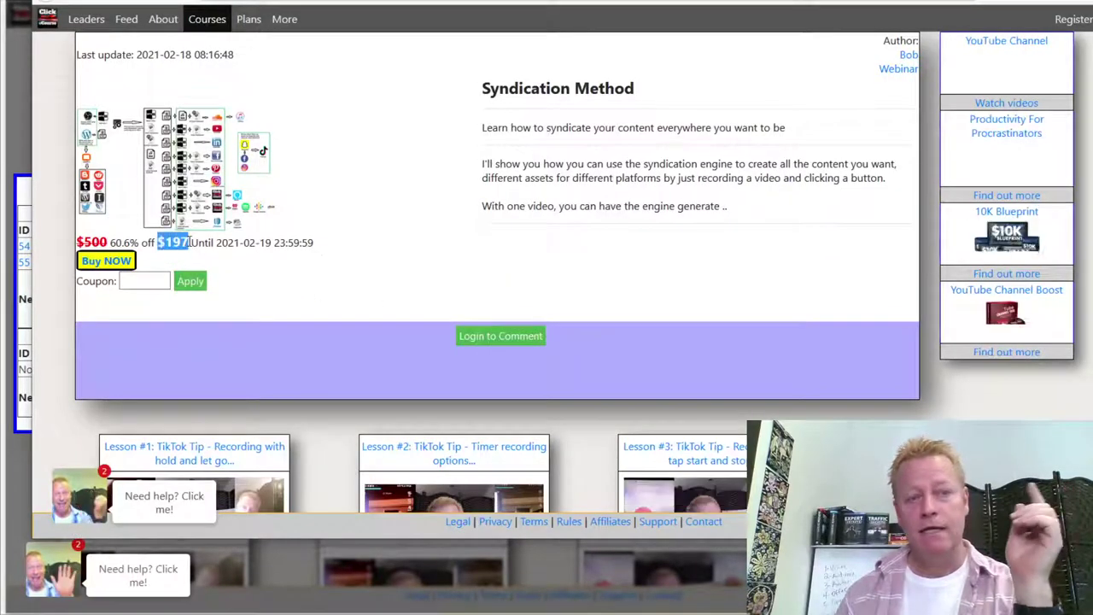
pyautogui.click(313, 243)
pyautogui.moveTo(241, 242); pyautogui.dragTo(316, 244)
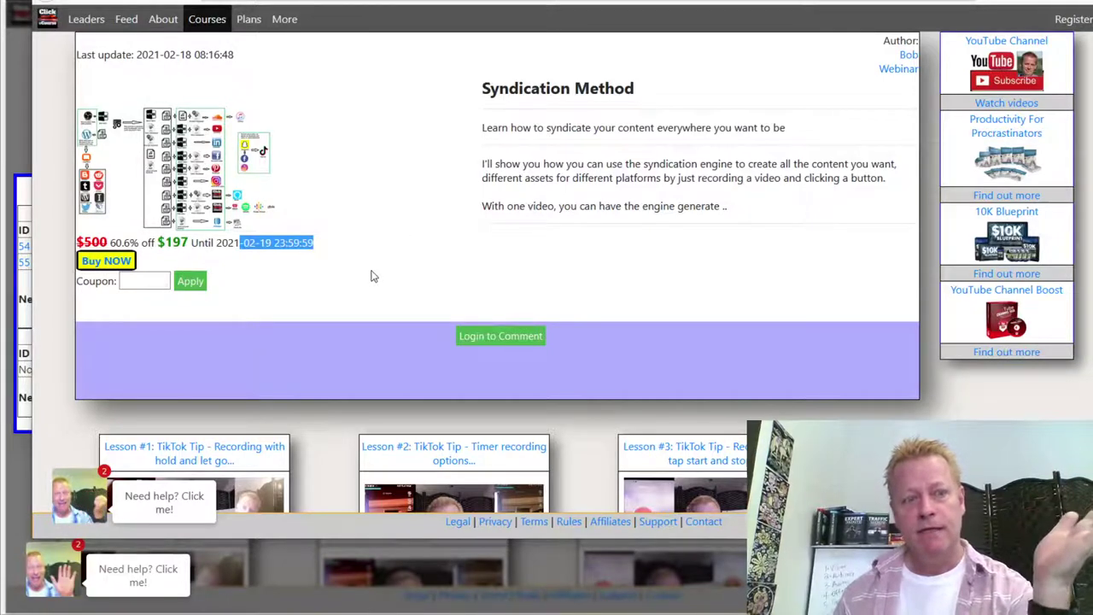
pyautogui.click(290, 246)
pyautogui.moveTo(240, 242); pyautogui.dragTo(267, 243)
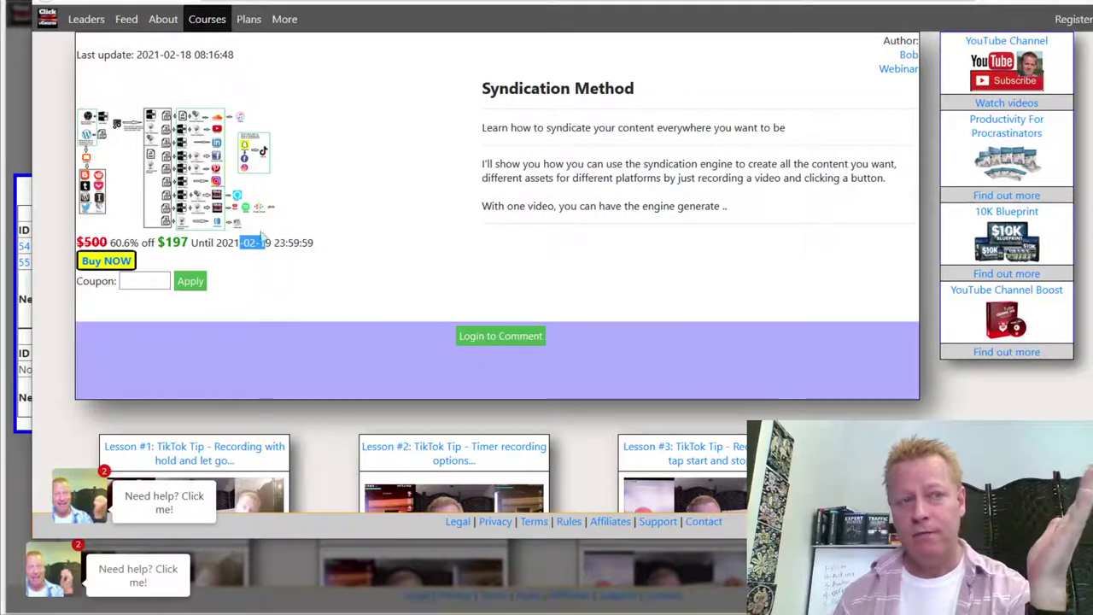
# Step: Start a new 97 deal, first trying a Sunday-midnight expiry with count 2
pyautogui.click(474, 58)
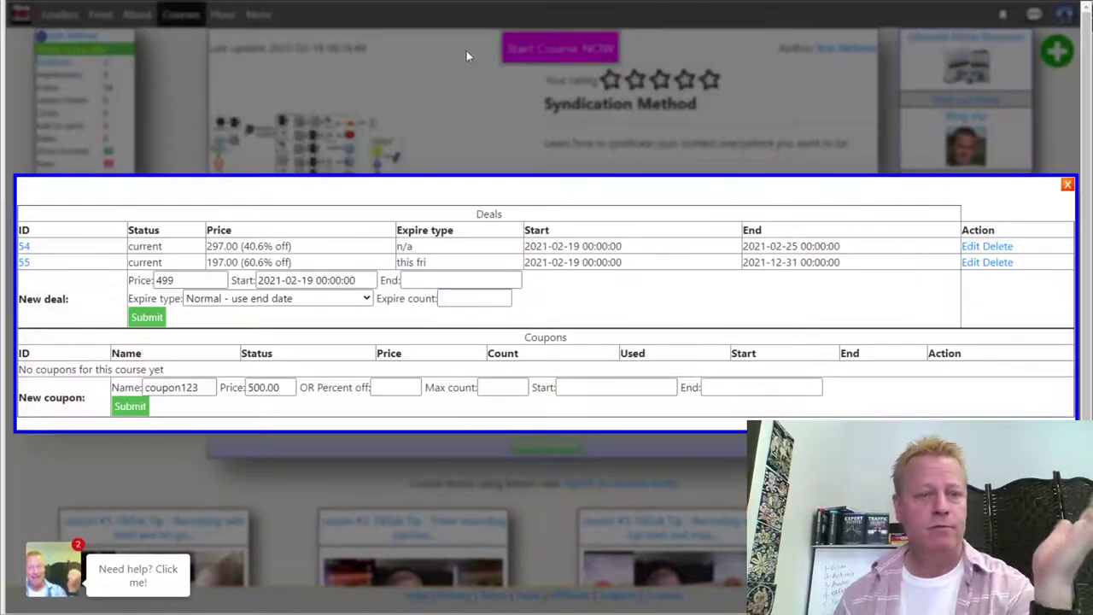
pyautogui.moveTo(430, 264); pyautogui.dragTo(399, 262)
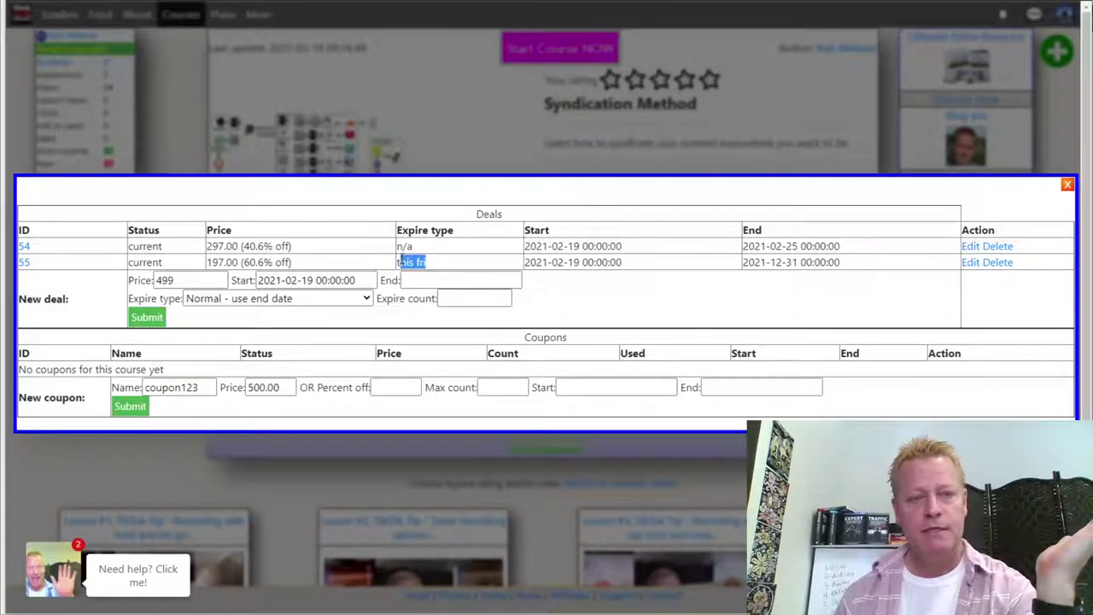
pyautogui.click(536, 260)
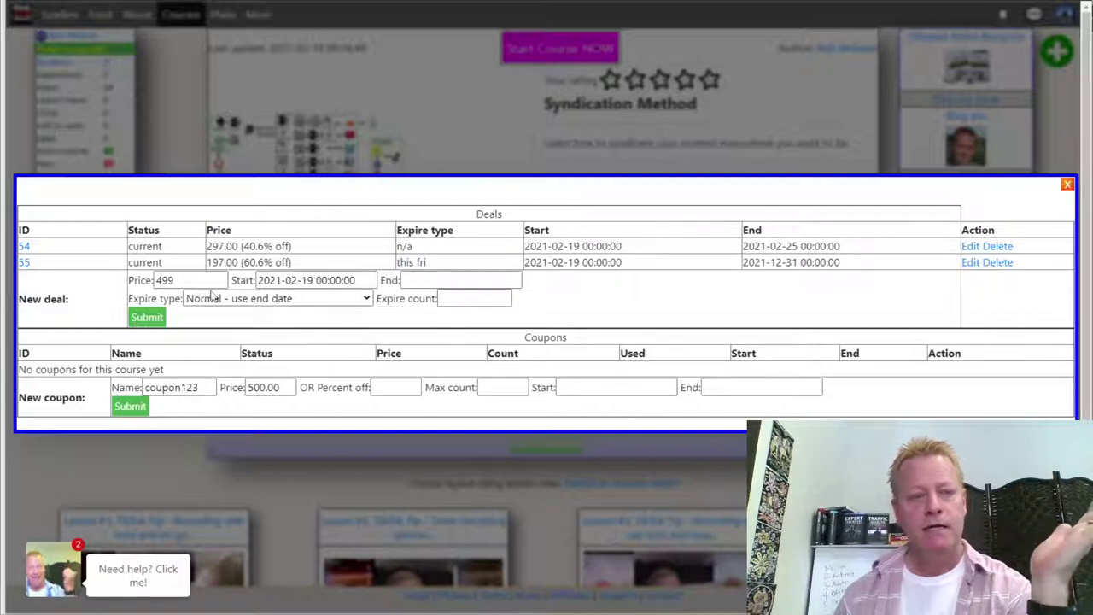
pyautogui.moveTo(189, 286); pyautogui.dragTo(123, 292)
pyautogui.write('97')
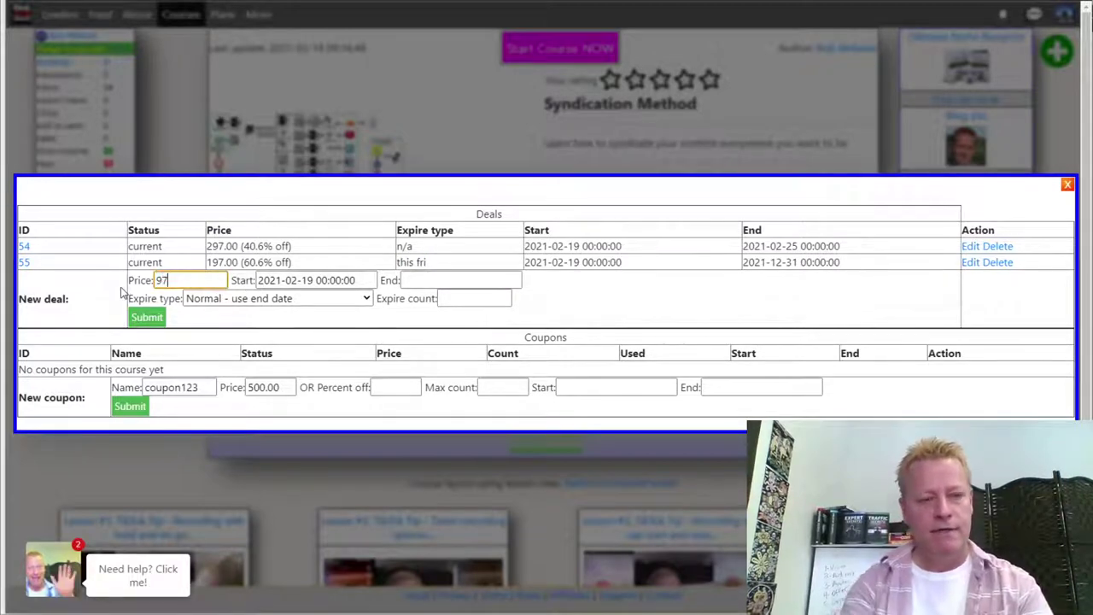
pyautogui.click(316, 301)
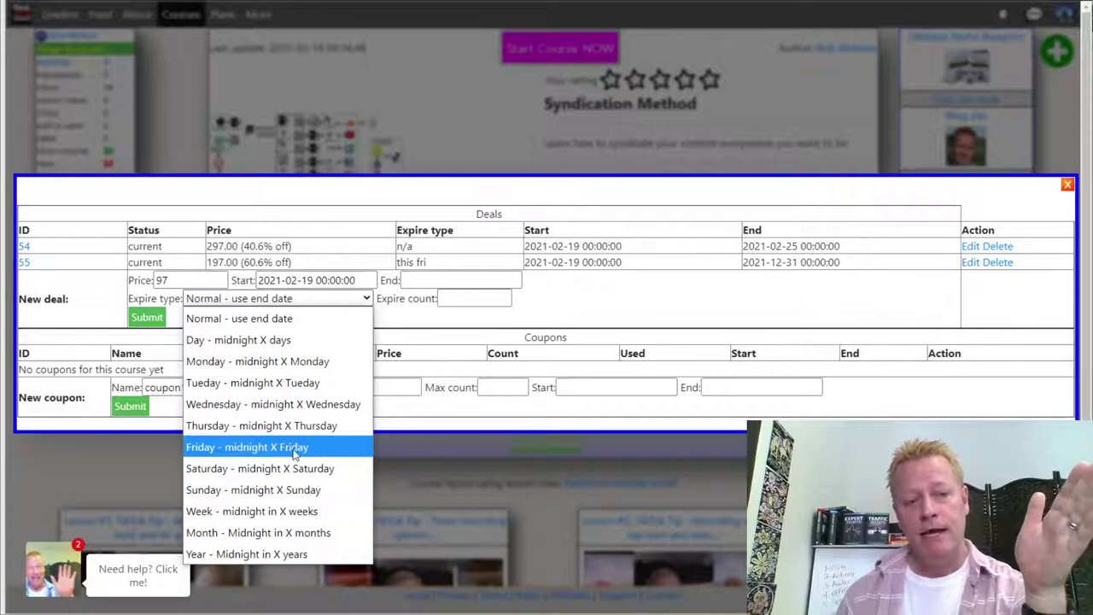
pyautogui.click(266, 489)
pyautogui.click(465, 301)
pyautogui.write('2')
pyautogui.click(562, 291)
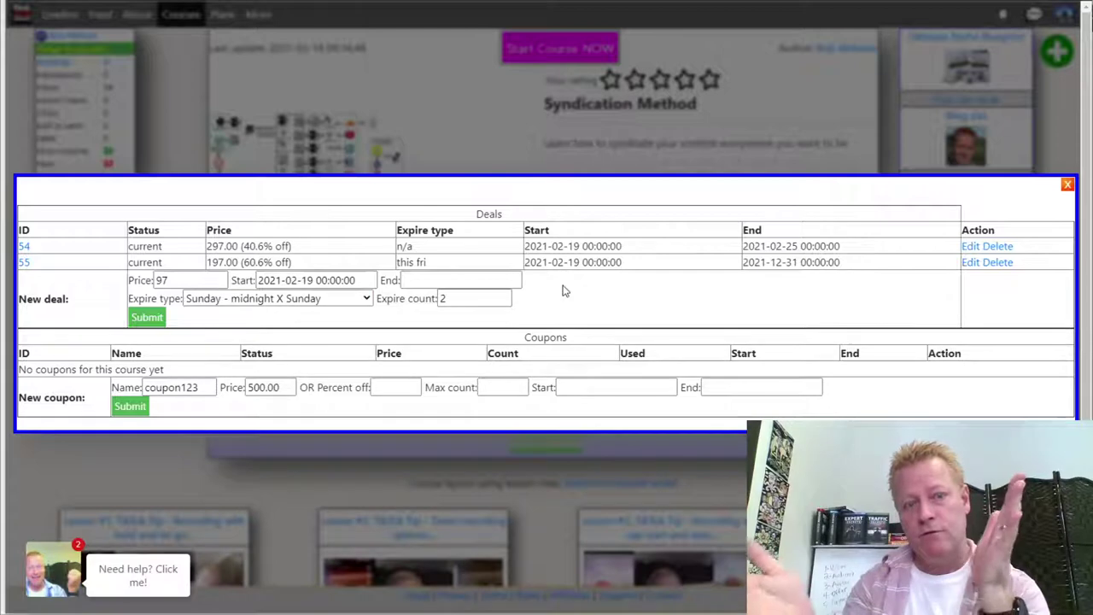
pyautogui.click(447, 298)
pyautogui.click(568, 295)
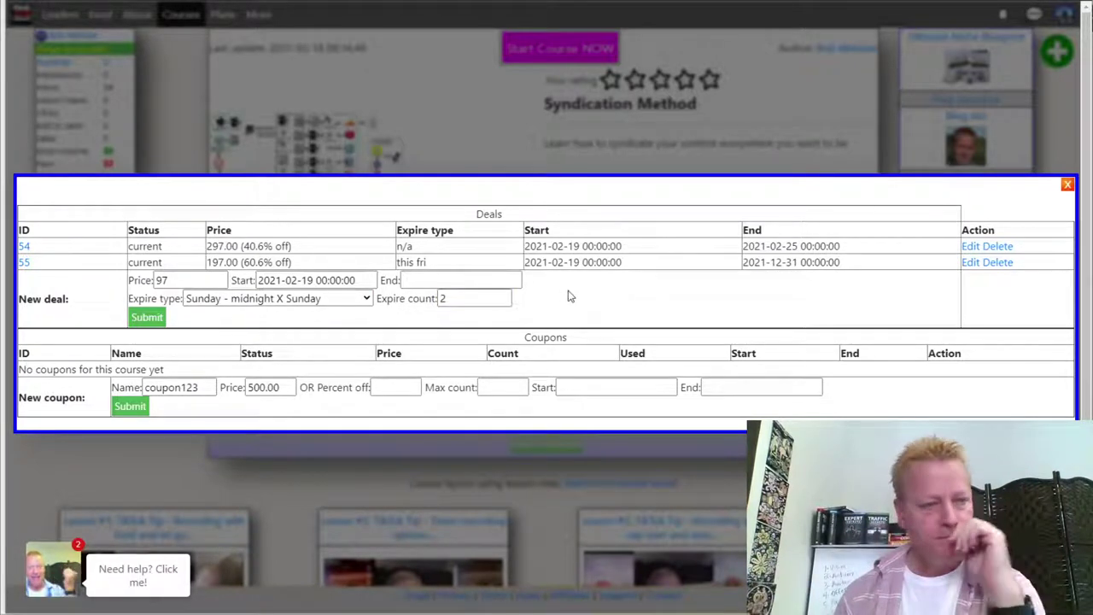
# Step: Switch the 97 deal to 'Day - midnight X days' with count 3, submit, and reload
pyautogui.click(360, 302)
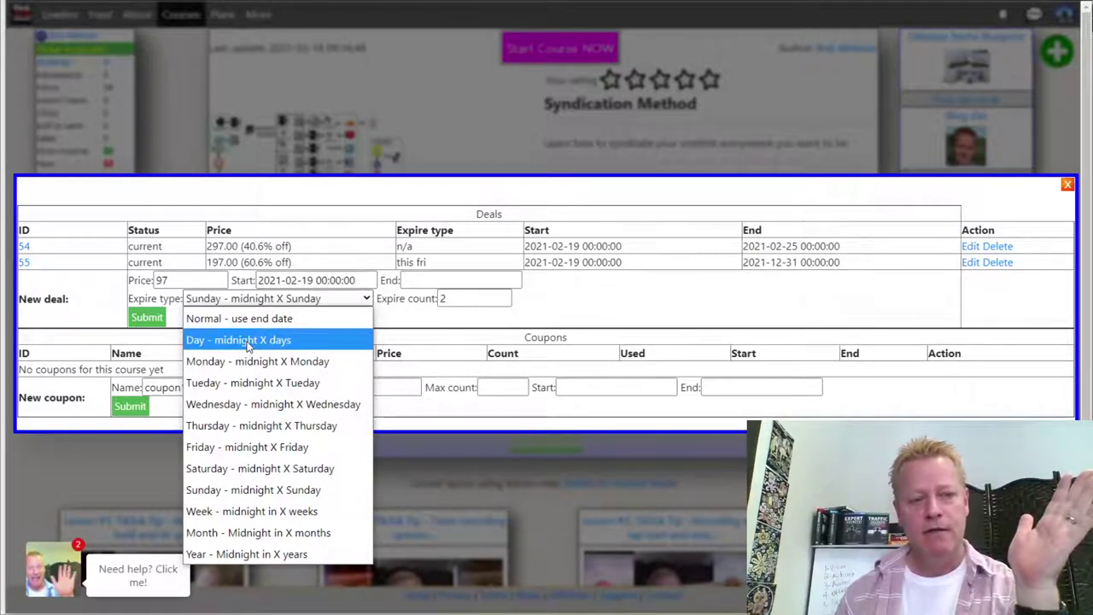
pyautogui.click(245, 341)
pyautogui.click(445, 299)
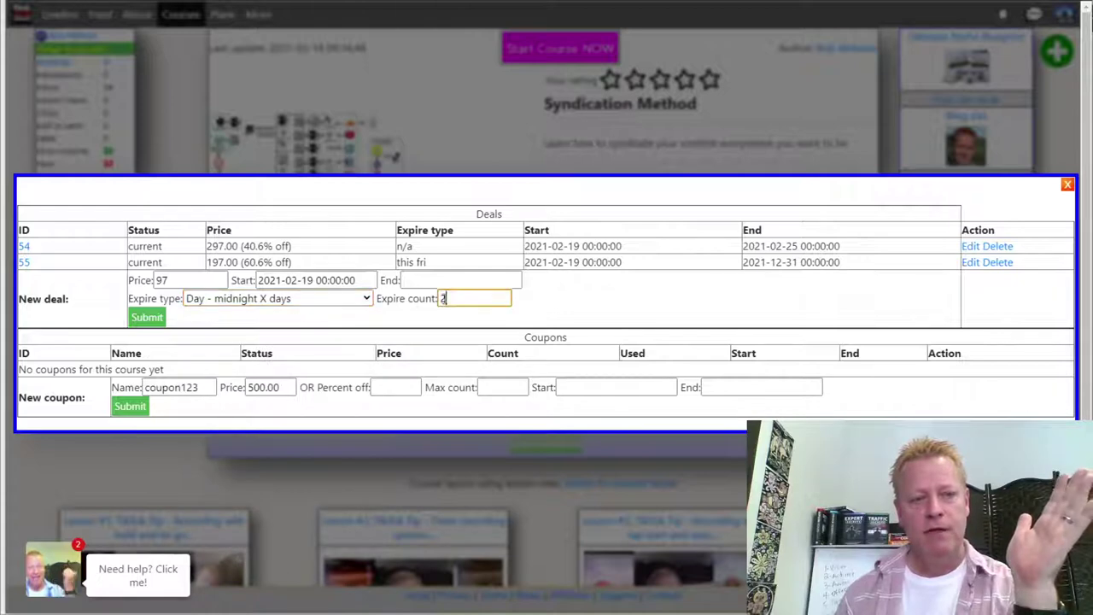
pyautogui.moveTo(447, 299); pyautogui.dragTo(431, 300)
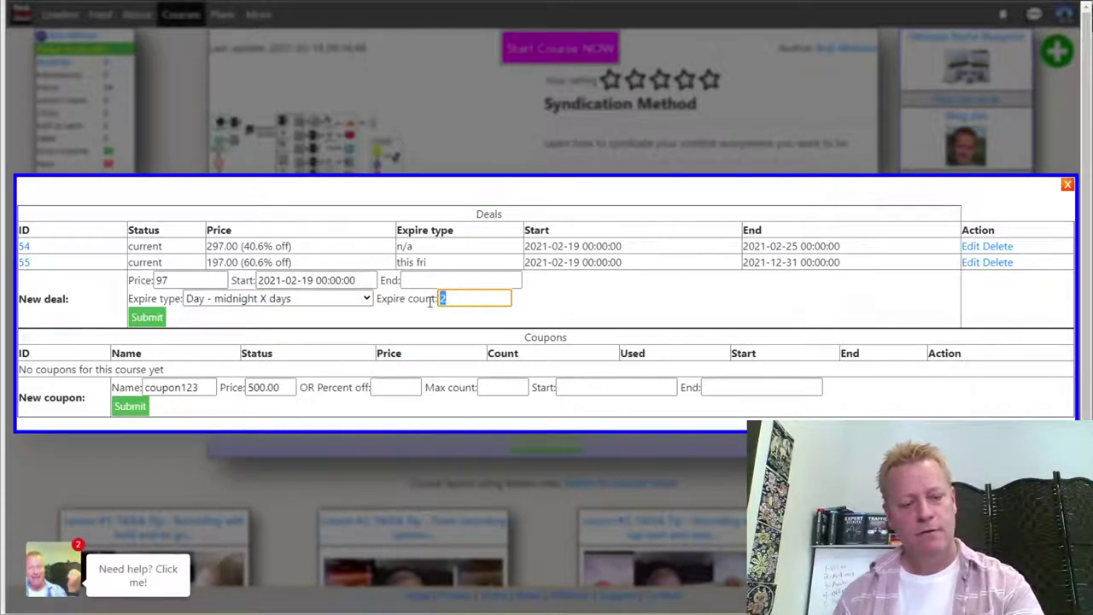
pyautogui.write('3')
pyautogui.click(546, 309)
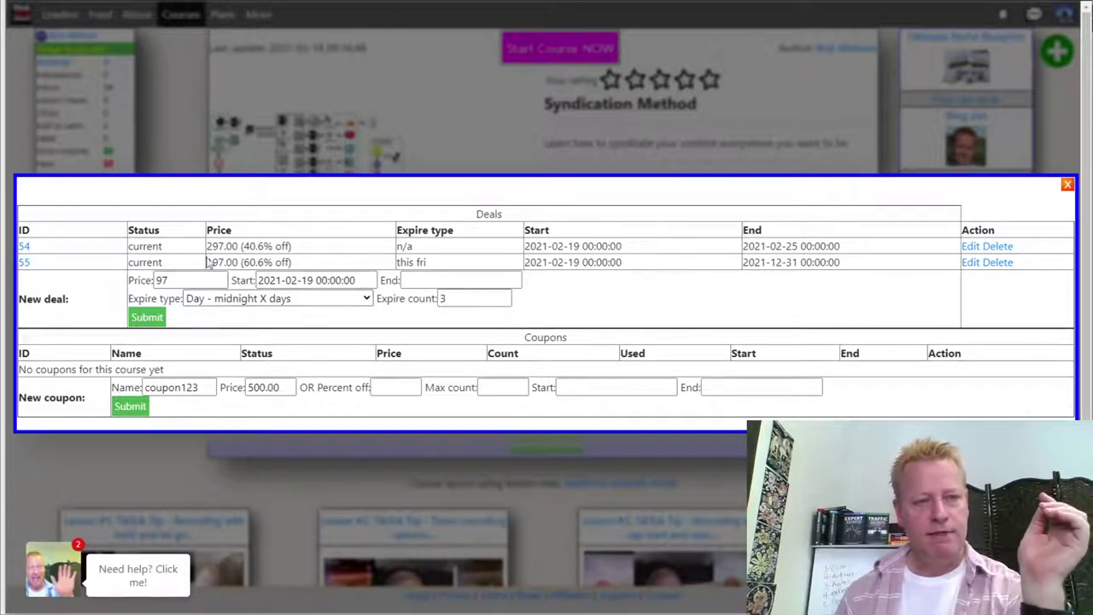
pyautogui.click(146, 317)
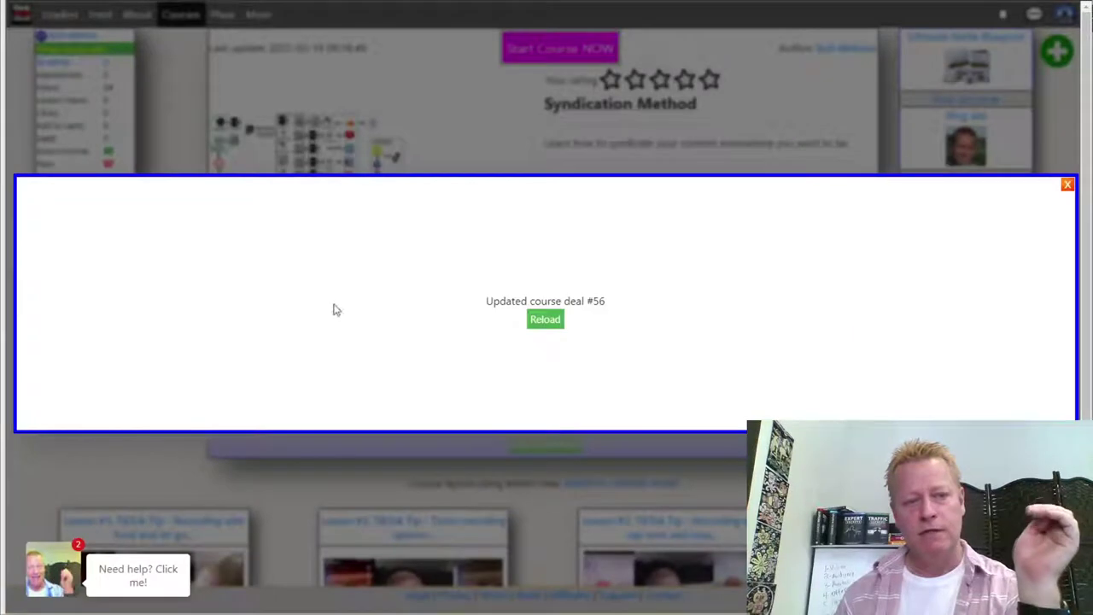
pyautogui.click(556, 317)
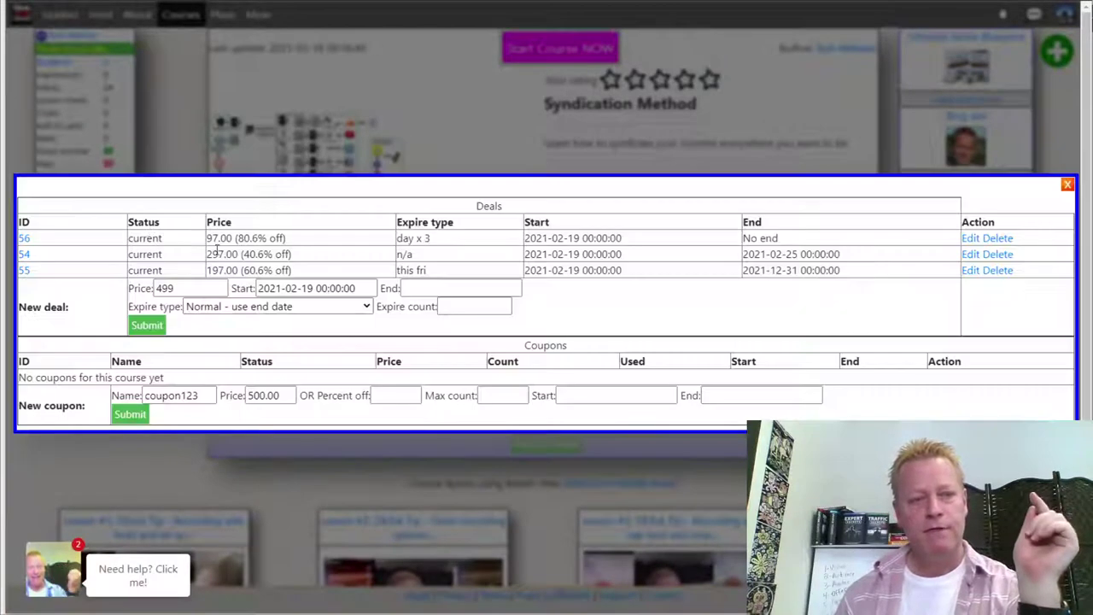
pyautogui.moveTo(209, 242); pyautogui.dragTo(259, 254)
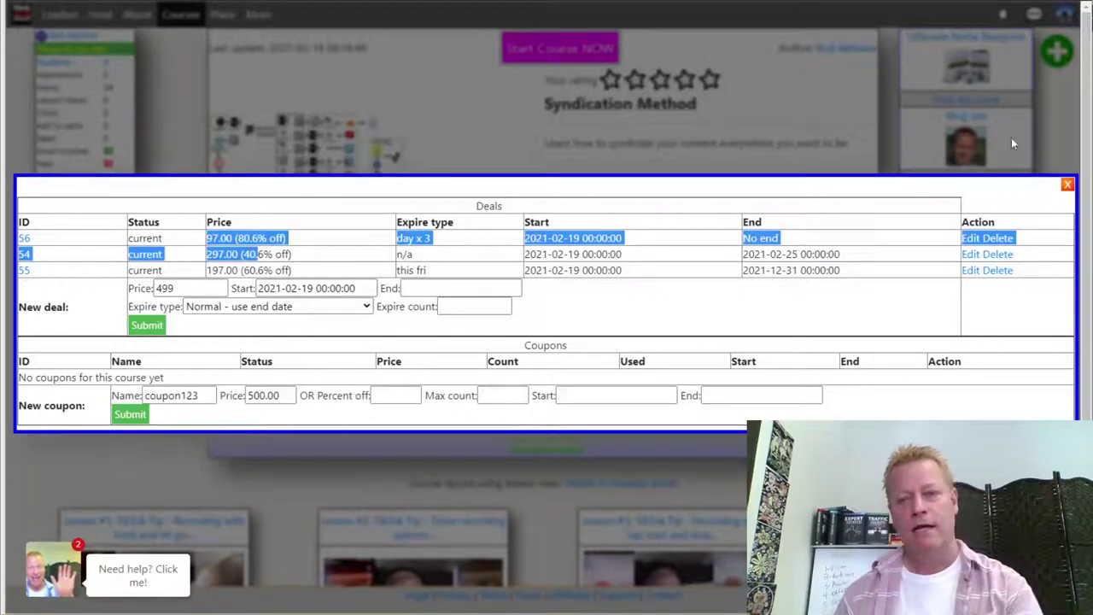
pyautogui.click(1012, 143)
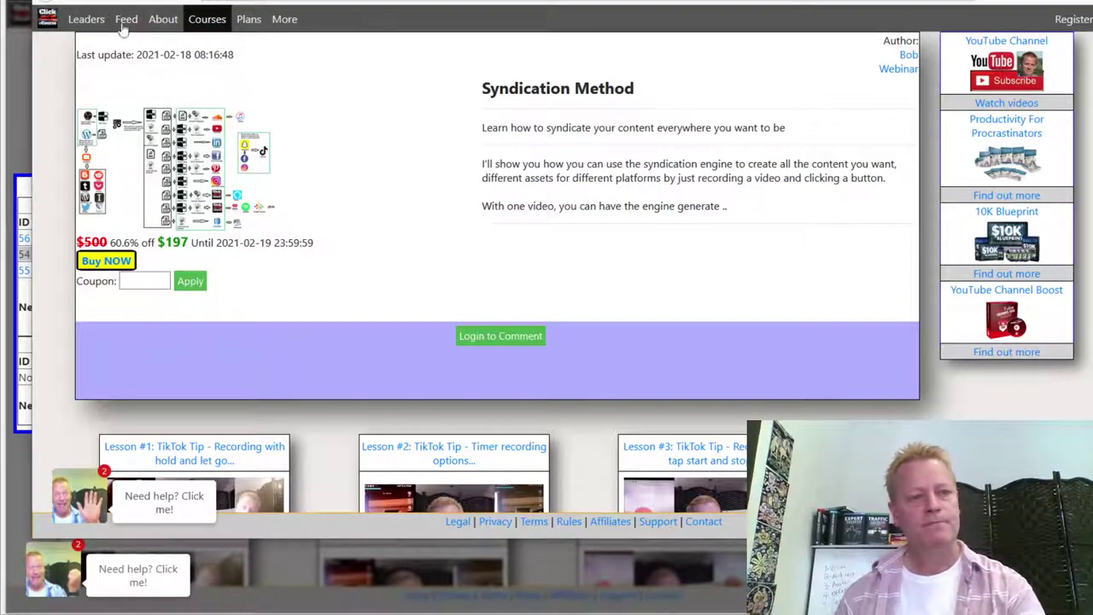
# Step: Check the public course page shows $97, 80.6% off, expiring 2021-02-22
pyautogui.click(195, 247)
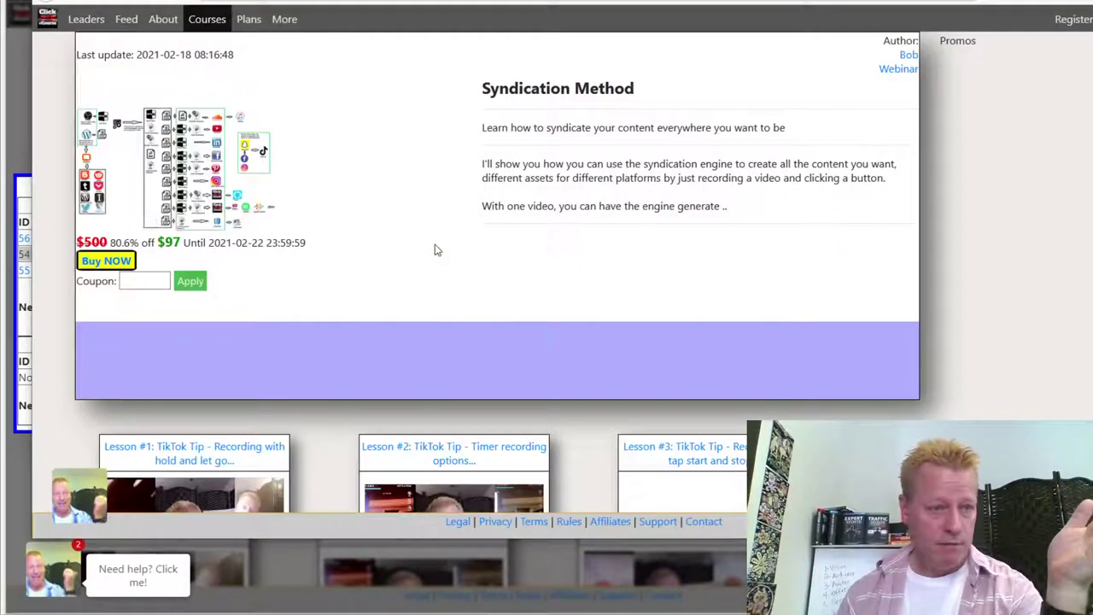
pyautogui.moveTo(248, 243); pyautogui.dragTo(278, 243)
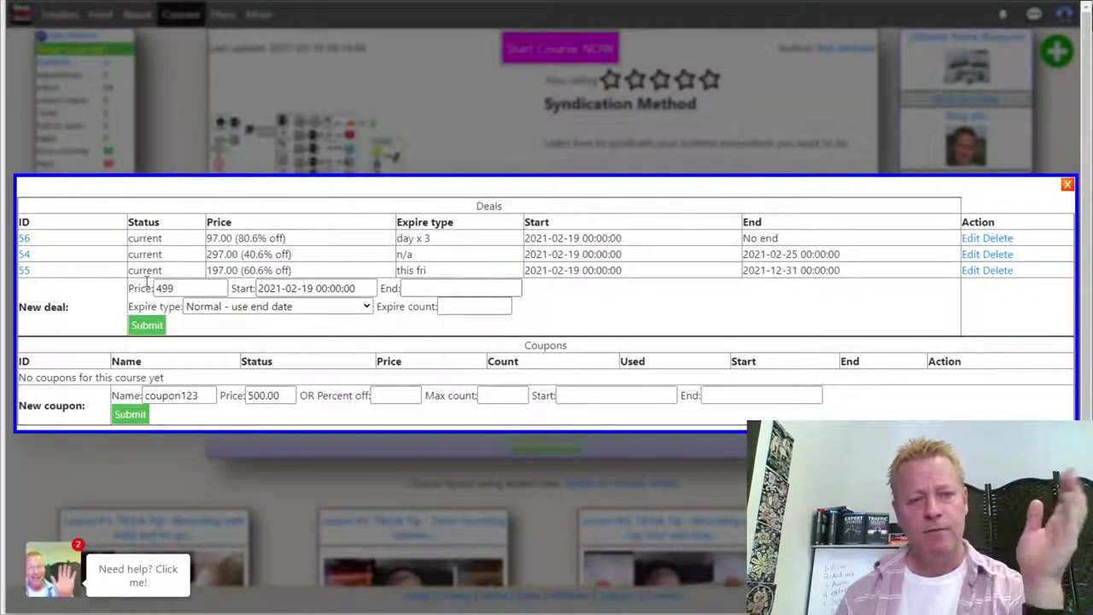
# Step: Delete deal 56 (97.00), confirm the deletion, and reload the deals list
pyautogui.click(999, 242)
pyautogui.click(531, 364)
pyautogui.click(536, 330)
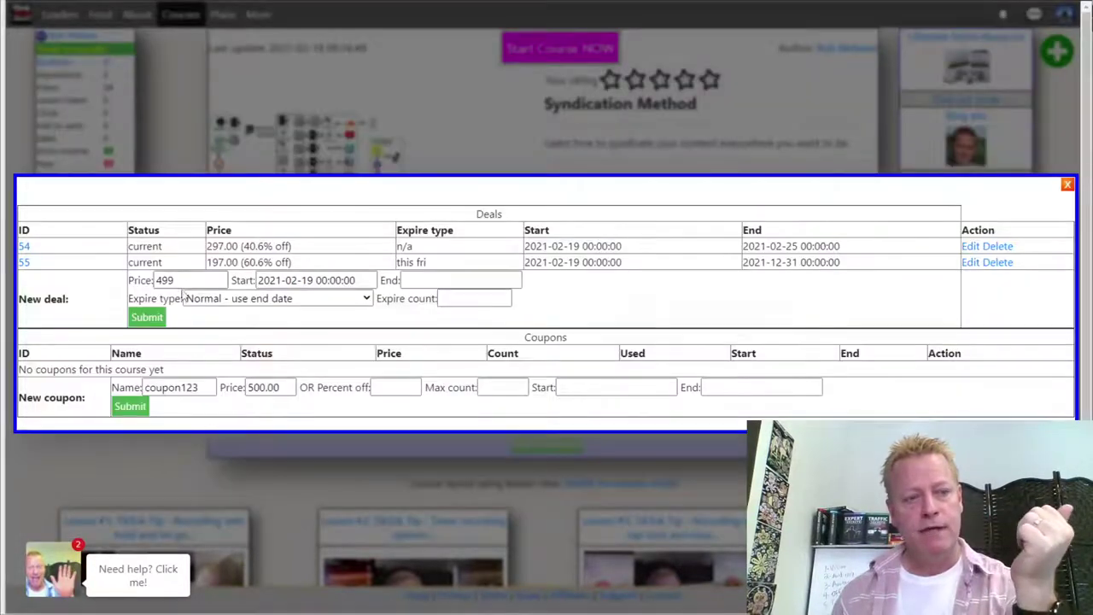
pyautogui.moveTo(17, 393); pyautogui.dragTo(87, 401)
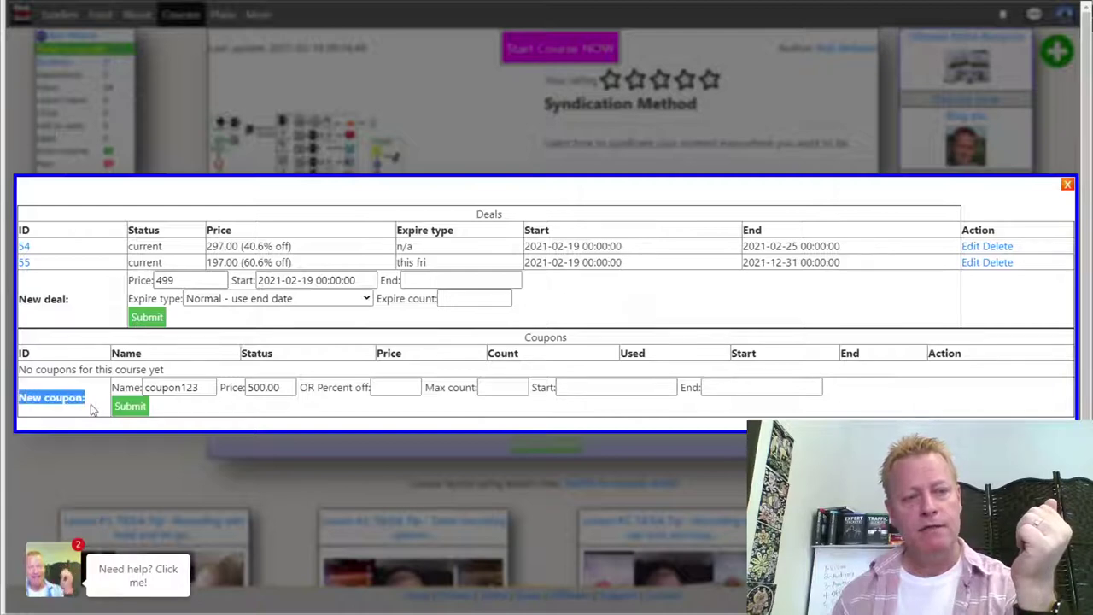
# Step: Add coupon deal1 priced at 47 with a maximum of 5 uses
pyautogui.doubleClick(186, 388)
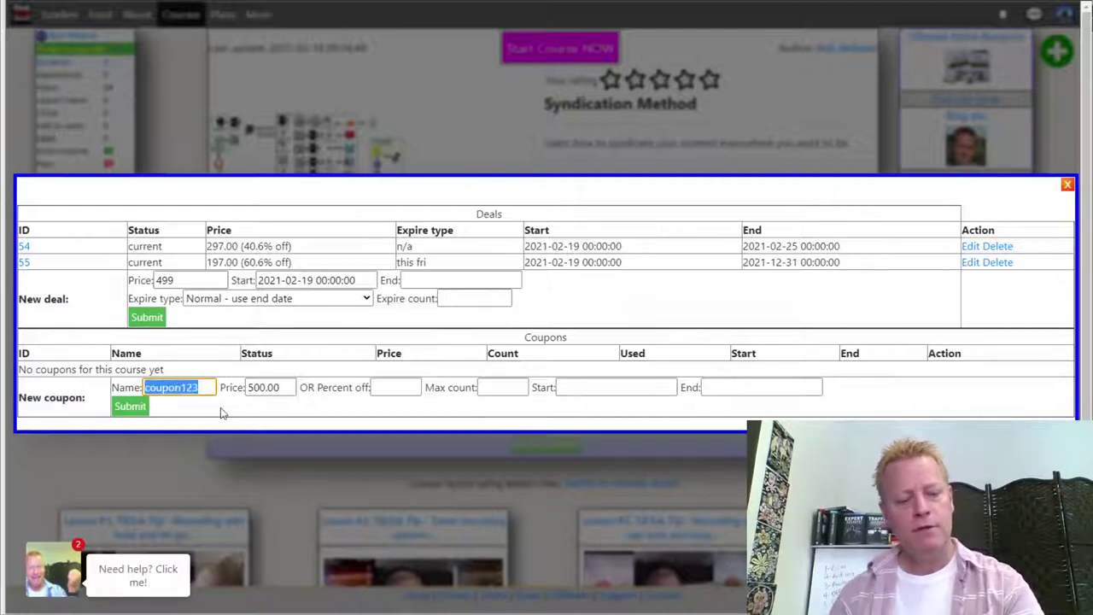
pyautogui.write('ceal')
pyautogui.write('1')
pyautogui.press('Tab')
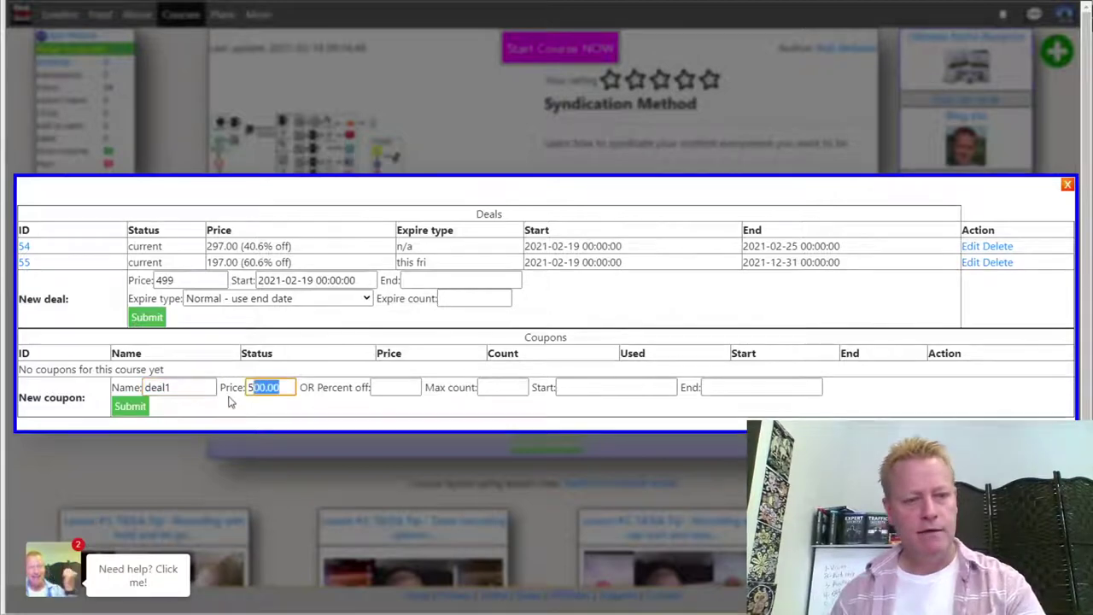
pyautogui.write('47')
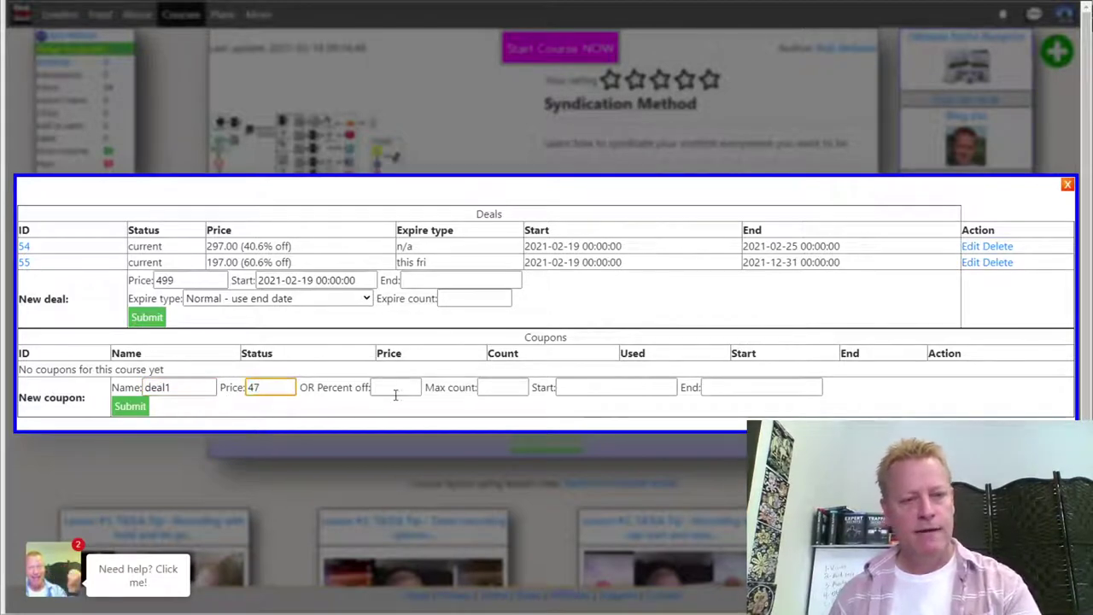
pyautogui.click(508, 389)
pyautogui.write('5')
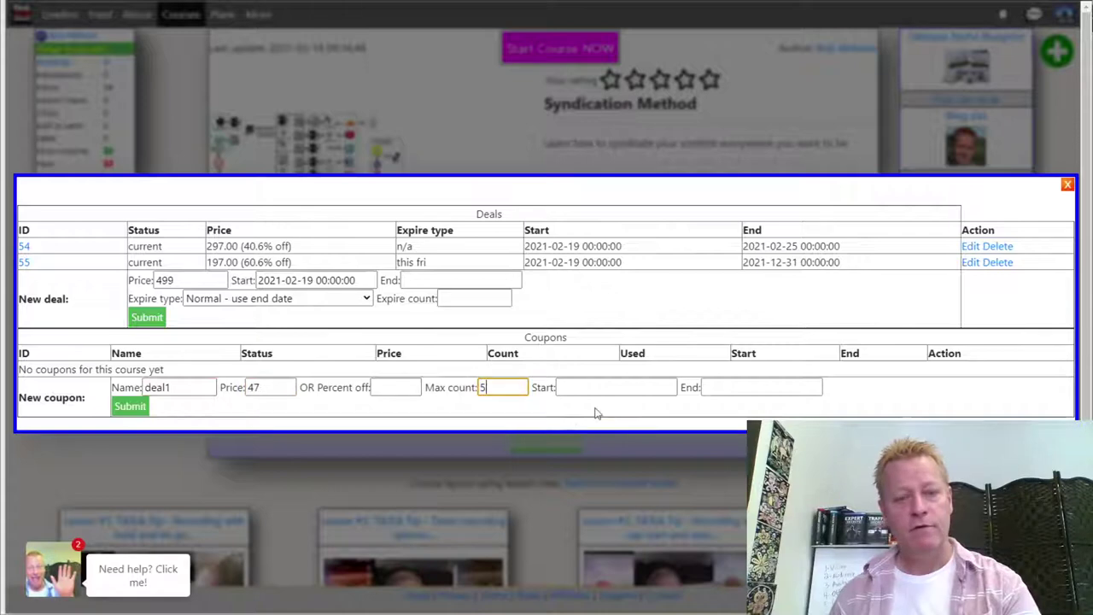
pyautogui.click(130, 406)
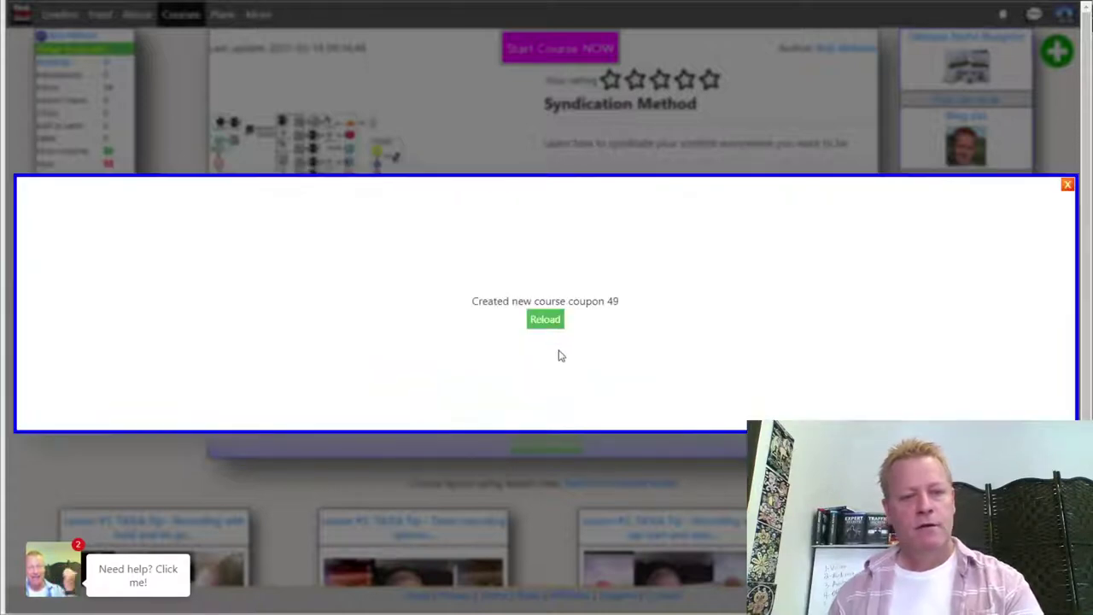
pyautogui.click(550, 321)
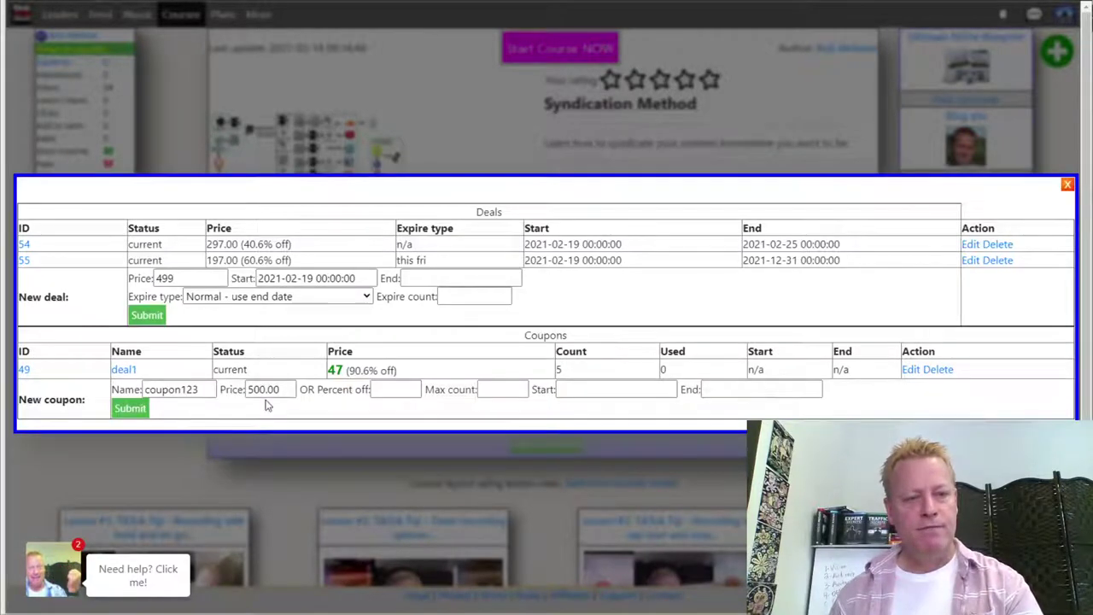
# Step: Add coupon deal2 priced at 97 with a maximum of 10 uses
pyautogui.doubleClick(333, 369)
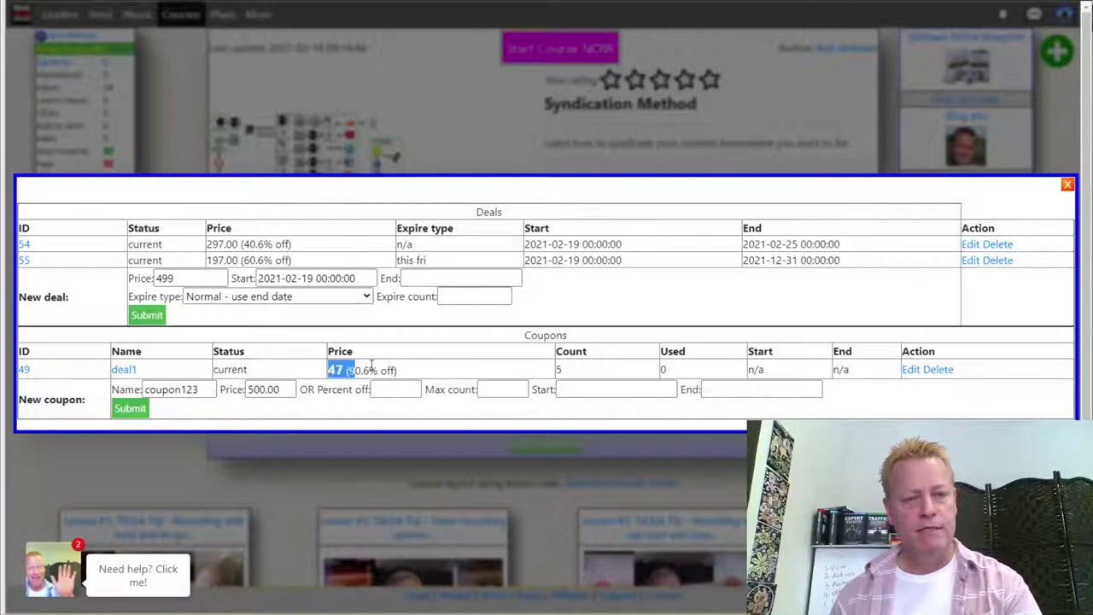
pyautogui.doubleClick(182, 389)
pyautogui.write('deal2')
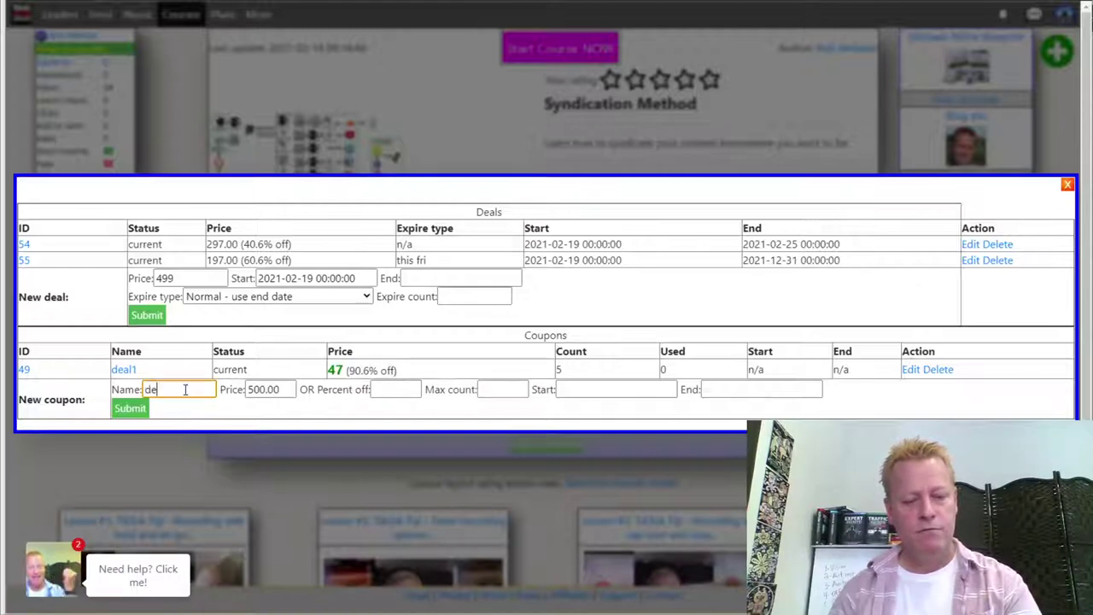
pyautogui.doubleClick(269, 388)
pyautogui.write('97')
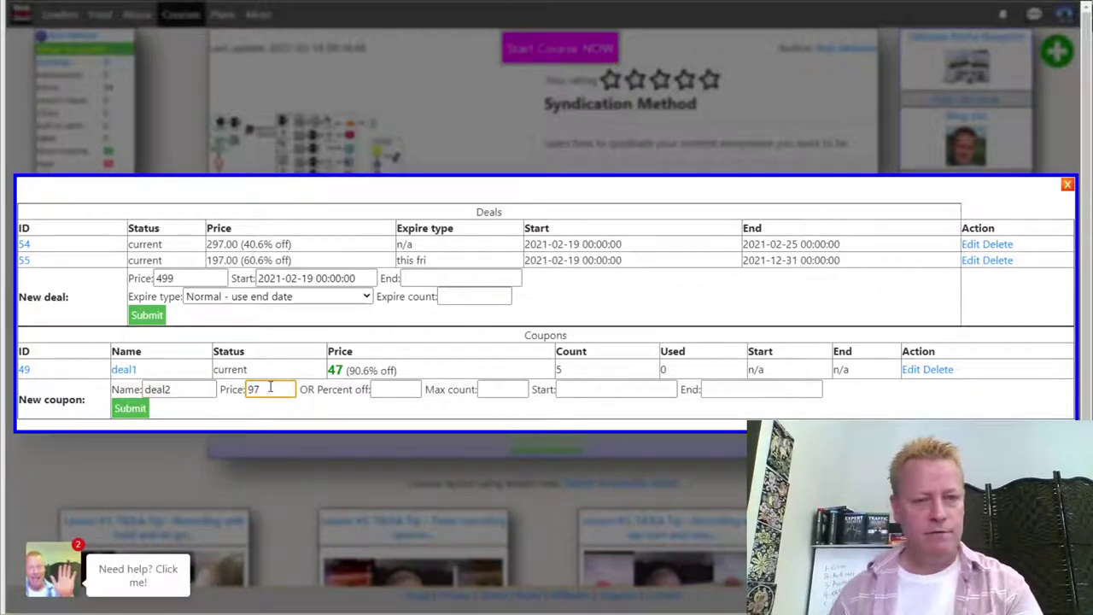
pyautogui.click(502, 388)
pyautogui.write('10')
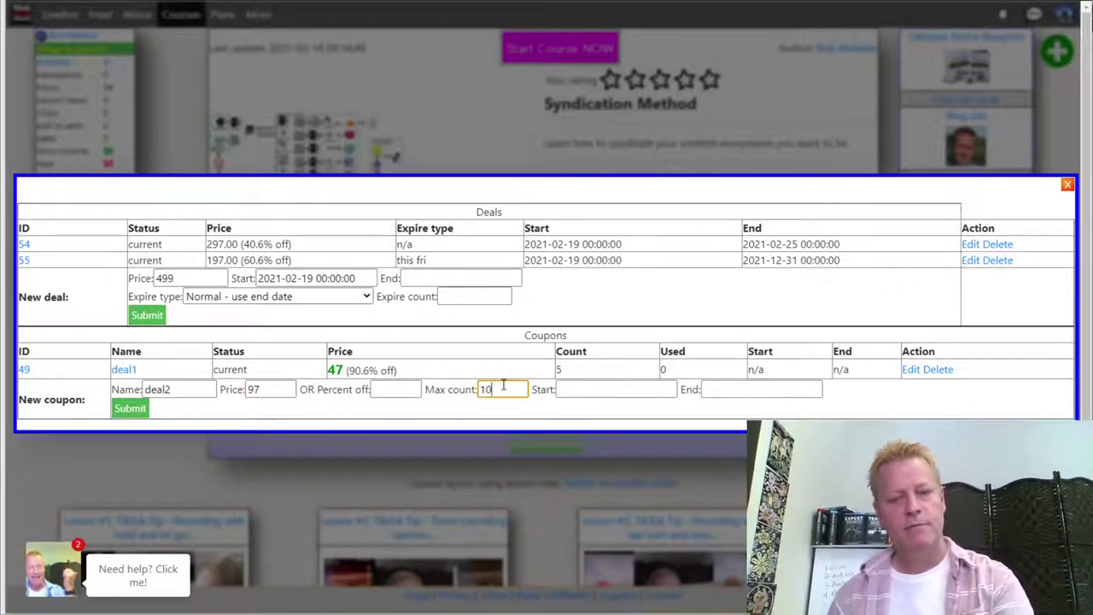
pyautogui.click(130, 408)
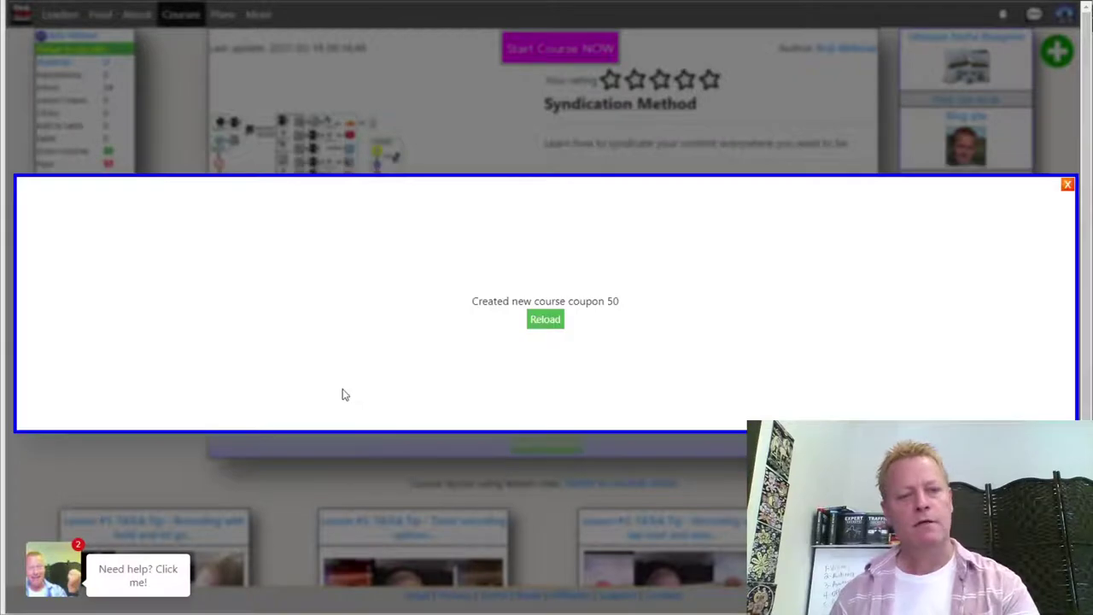
pyautogui.click(546, 318)
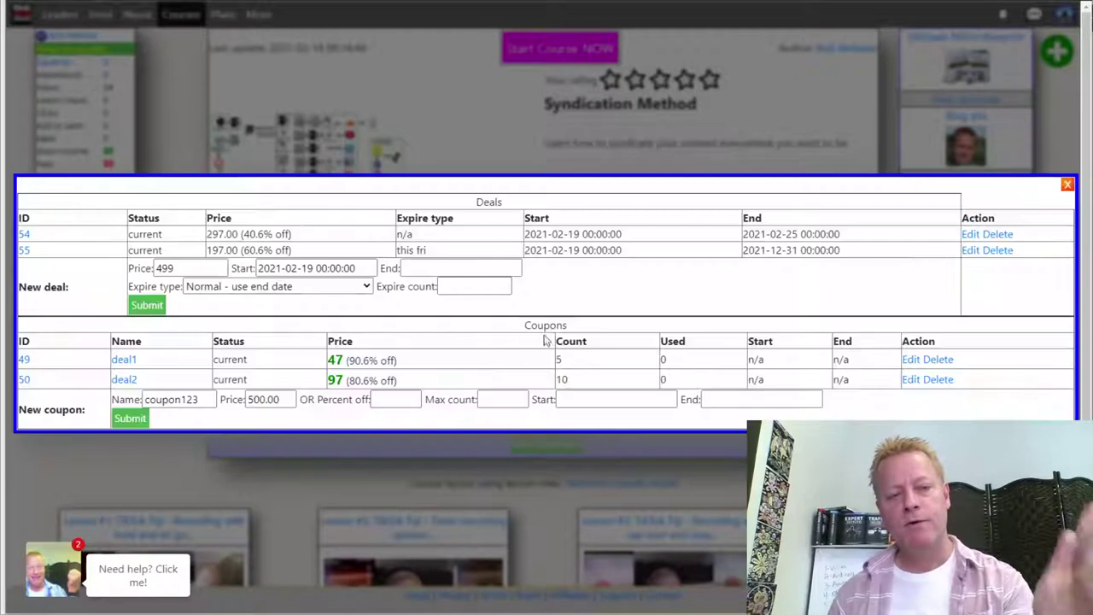
# Step: Add coupon deal3 priced at 147 with a maximum of 50 uses and refresh the list
pyautogui.doubleClick(177, 399)
pyautogui.write('de')
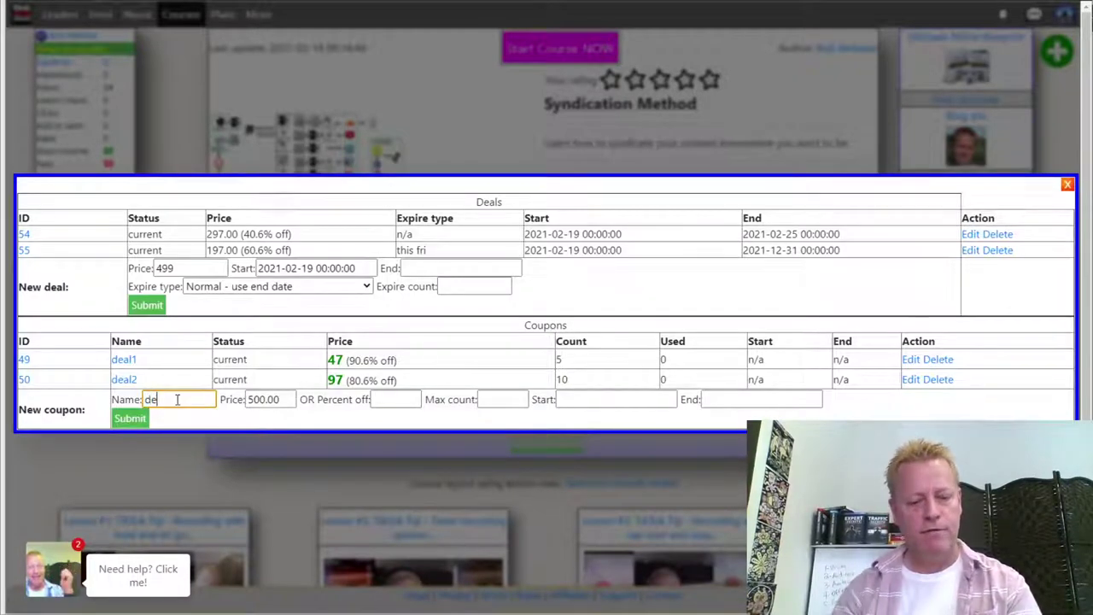
pyautogui.write('al')
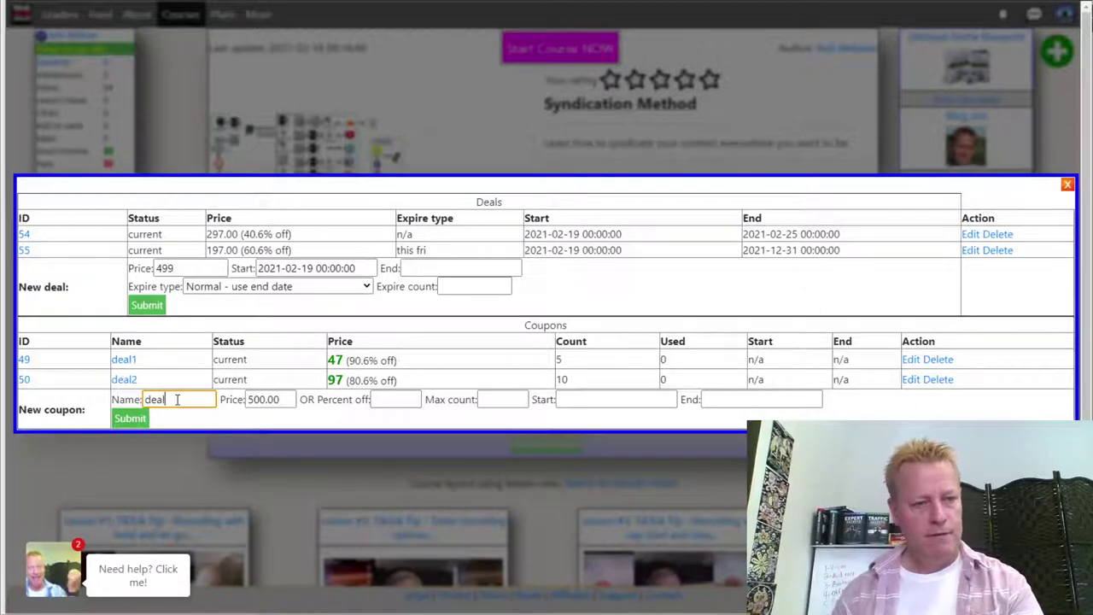
pyautogui.write('3')
pyautogui.moveTo(280, 399); pyautogui.dragTo(250, 399)
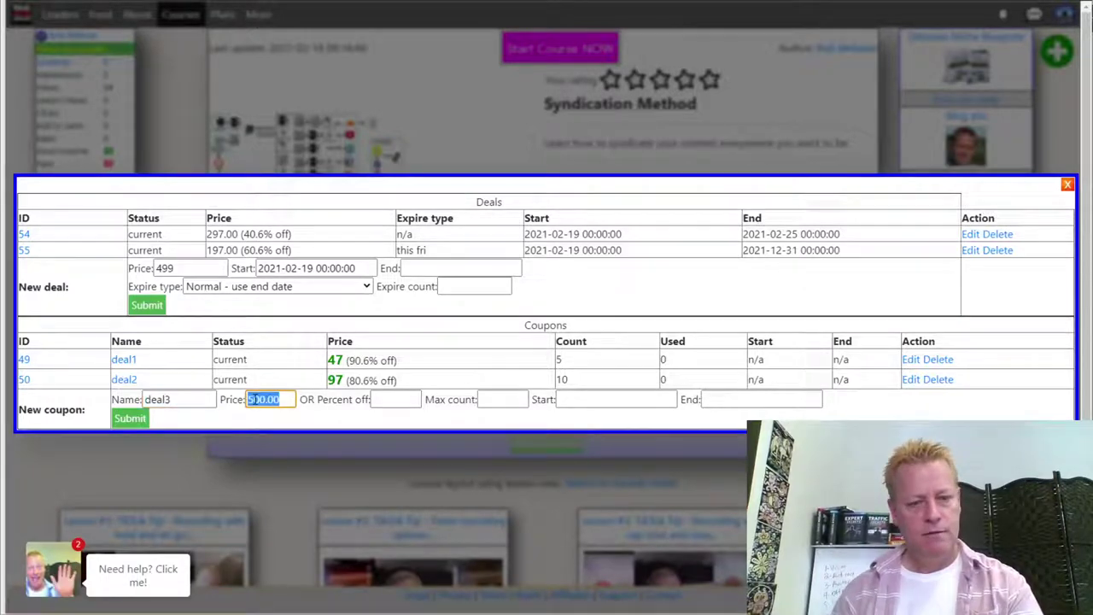
pyautogui.write('147')
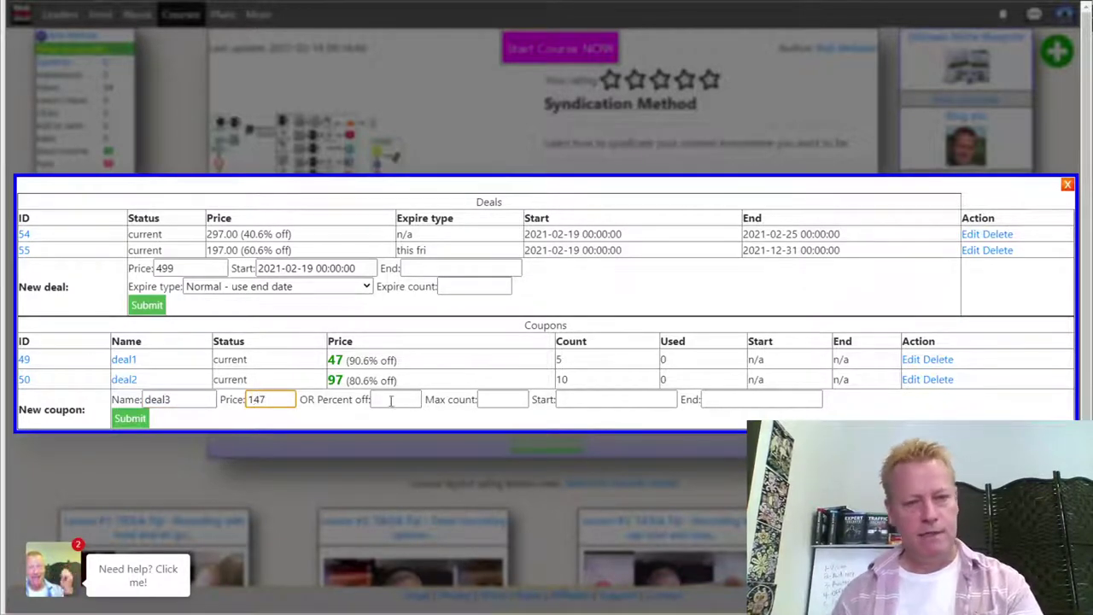
pyautogui.click(487, 398)
pyautogui.write('50')
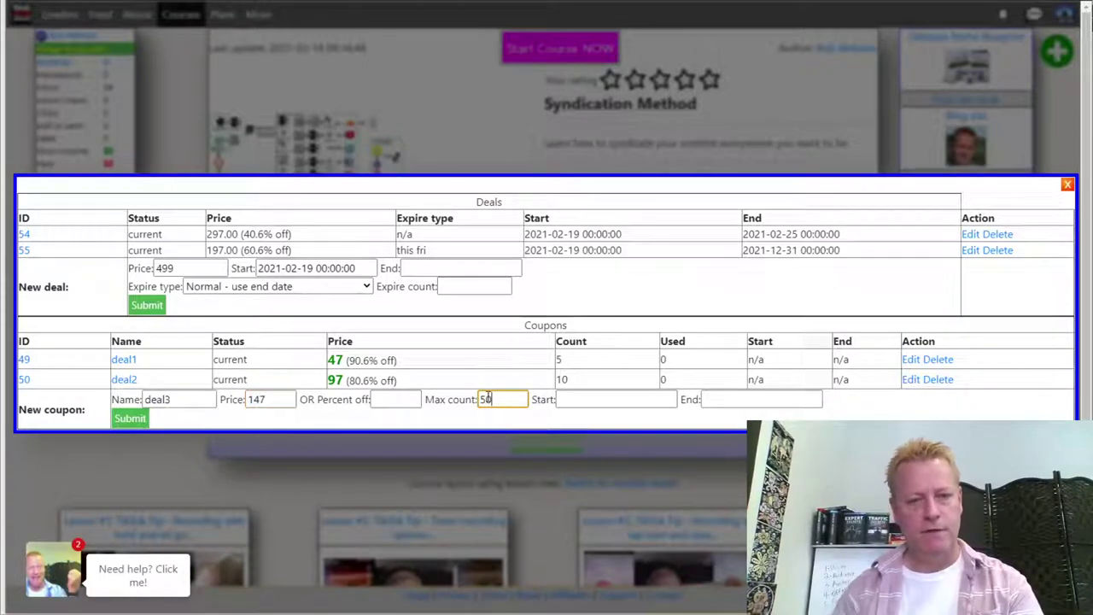
pyautogui.click(135, 420)
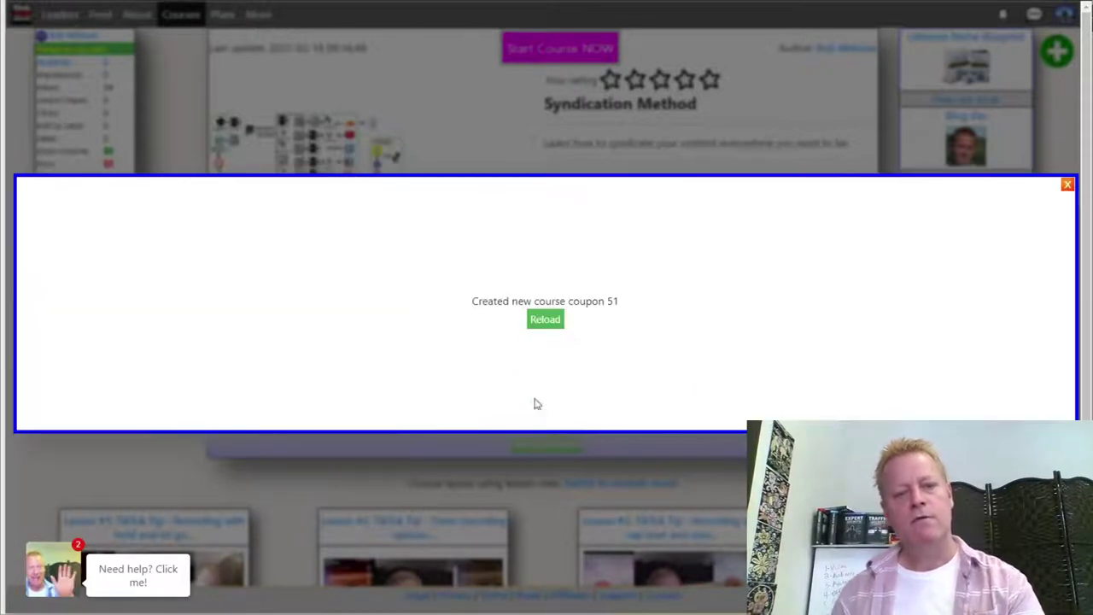
pyautogui.click(544, 321)
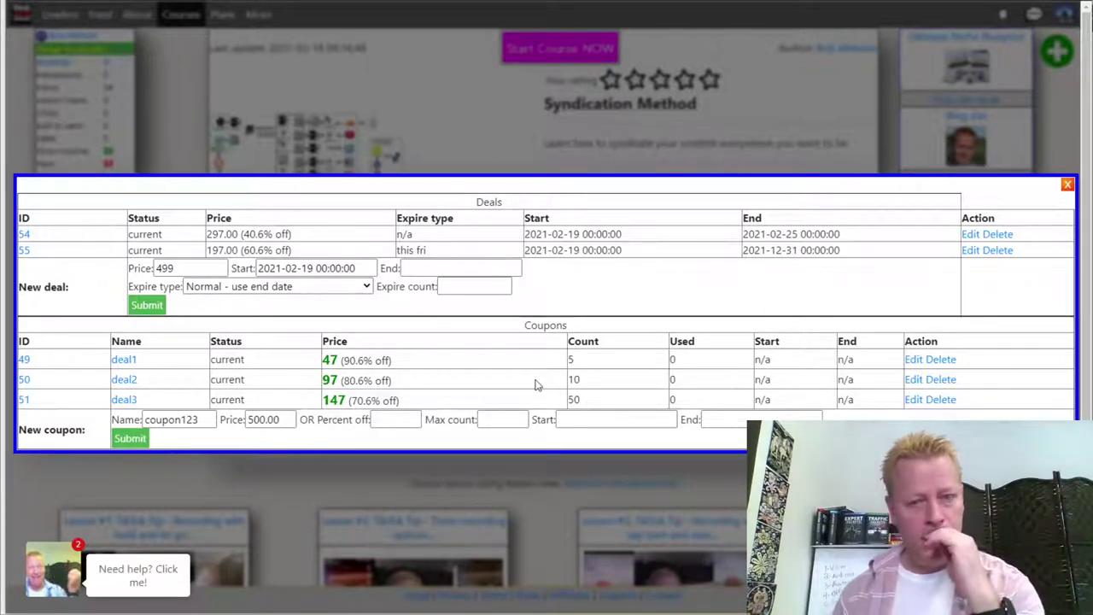
# Step: Copy the link address of the deal1 coupon
pyautogui.rightClick(126, 363)
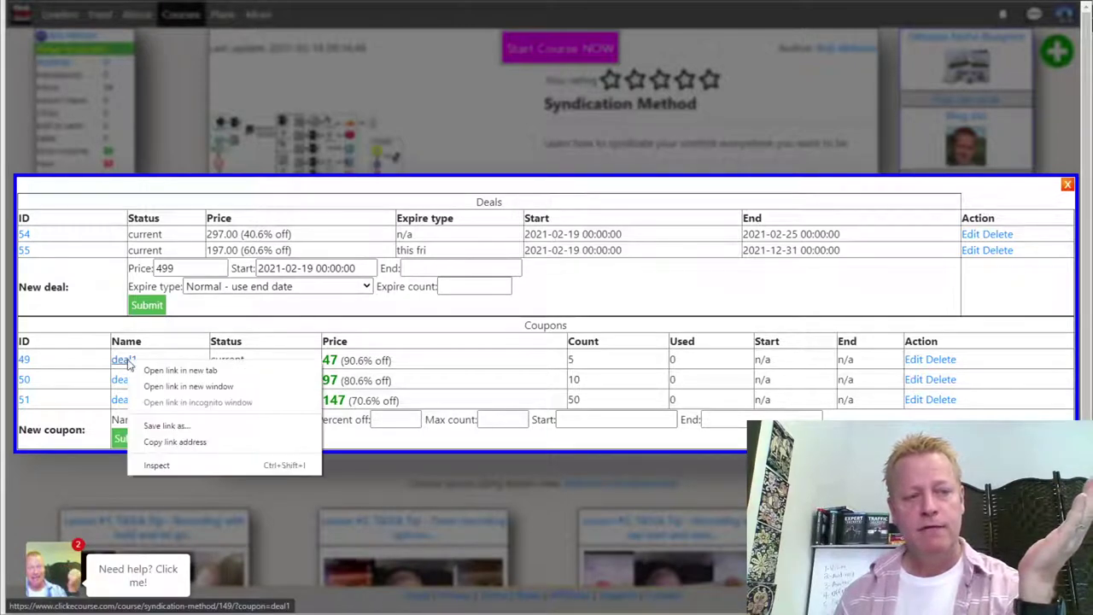
pyautogui.click(179, 441)
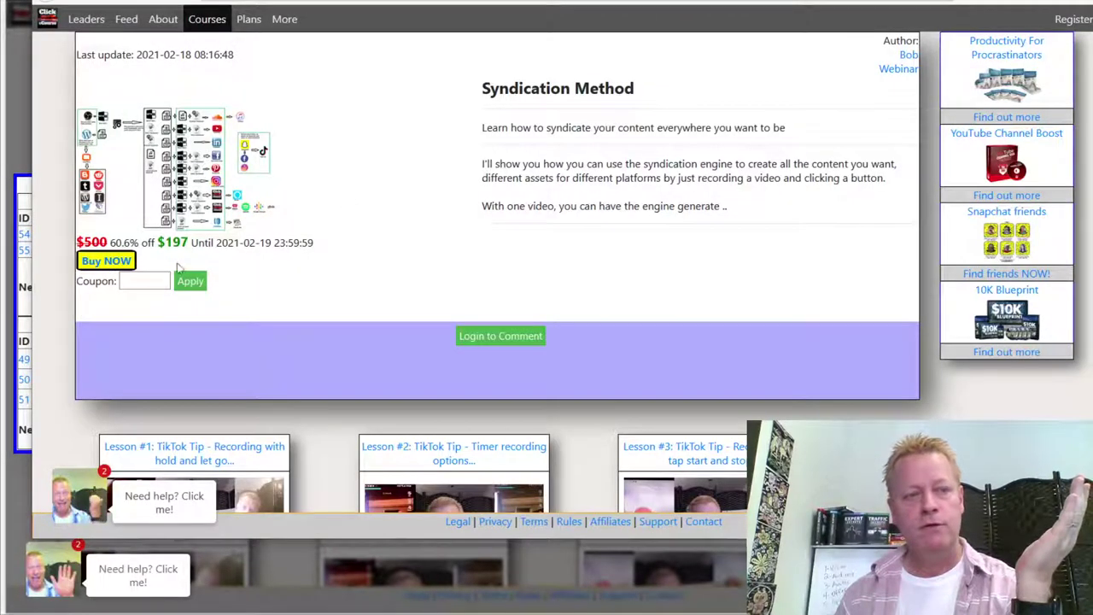
# Step: Apply coupon deal1 on the course page and check the $47 price with 5 of 5 uses remaining
pyautogui.click(147, 280)
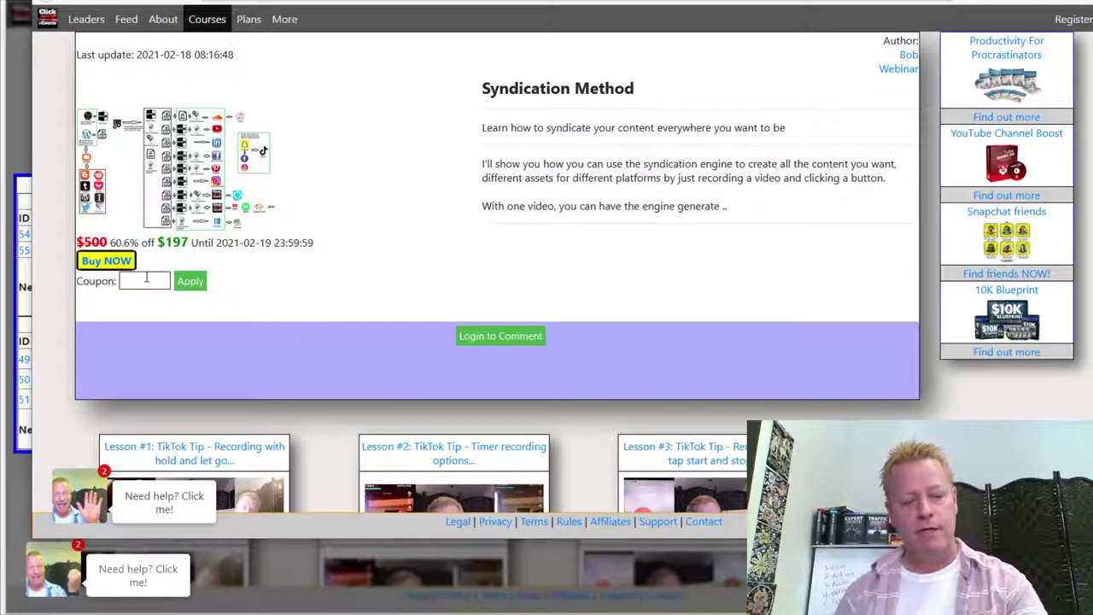
pyautogui.write('deal1')
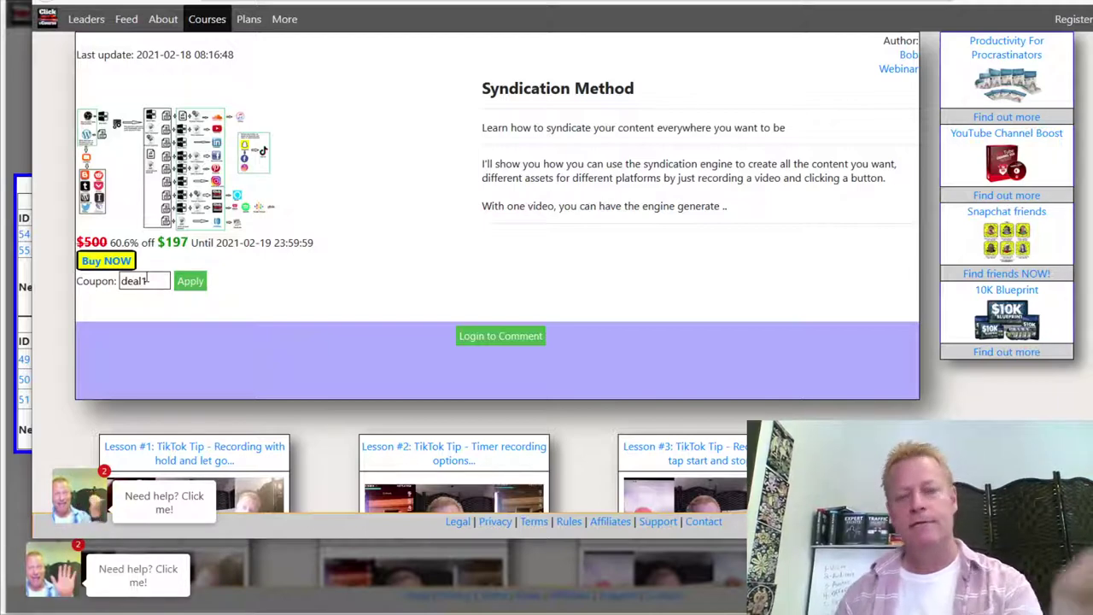
pyautogui.click(203, 285)
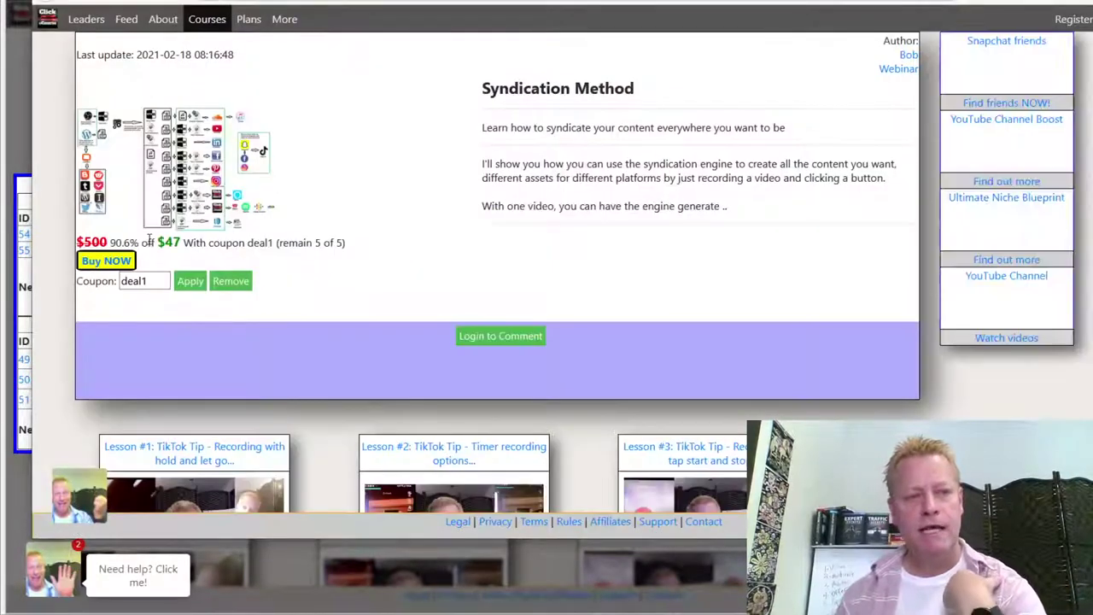
pyautogui.moveTo(156, 243); pyautogui.dragTo(367, 244)
pyautogui.click(362, 243)
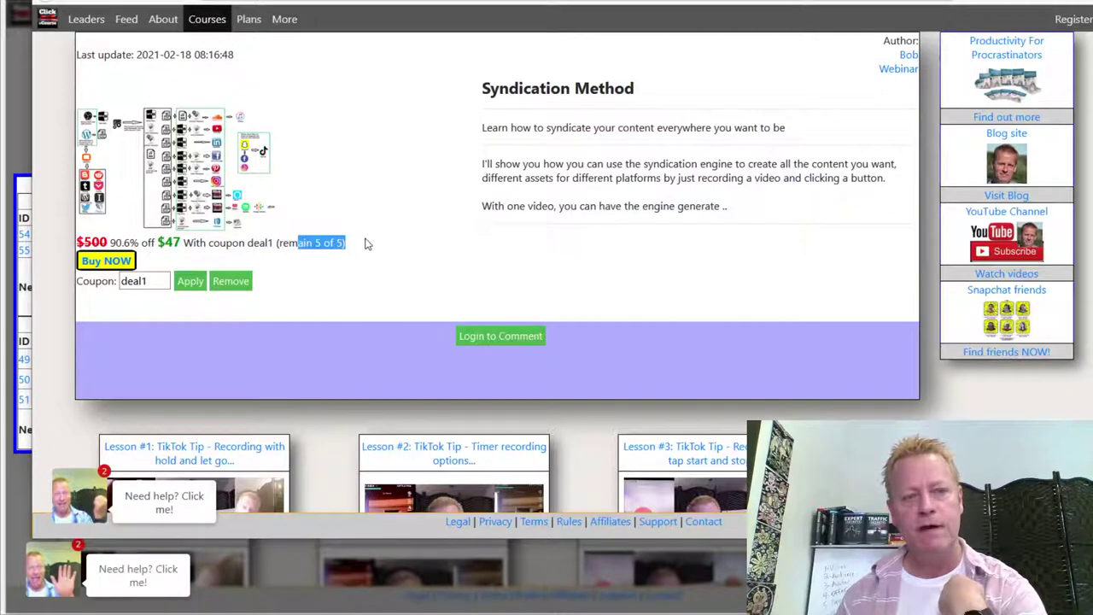
# Step: Change the coupon to deal2 and apply it, showing 10 of 10 uses remaining
pyautogui.click(159, 280)
pyautogui.press('BackSpace')
pyautogui.write('2')
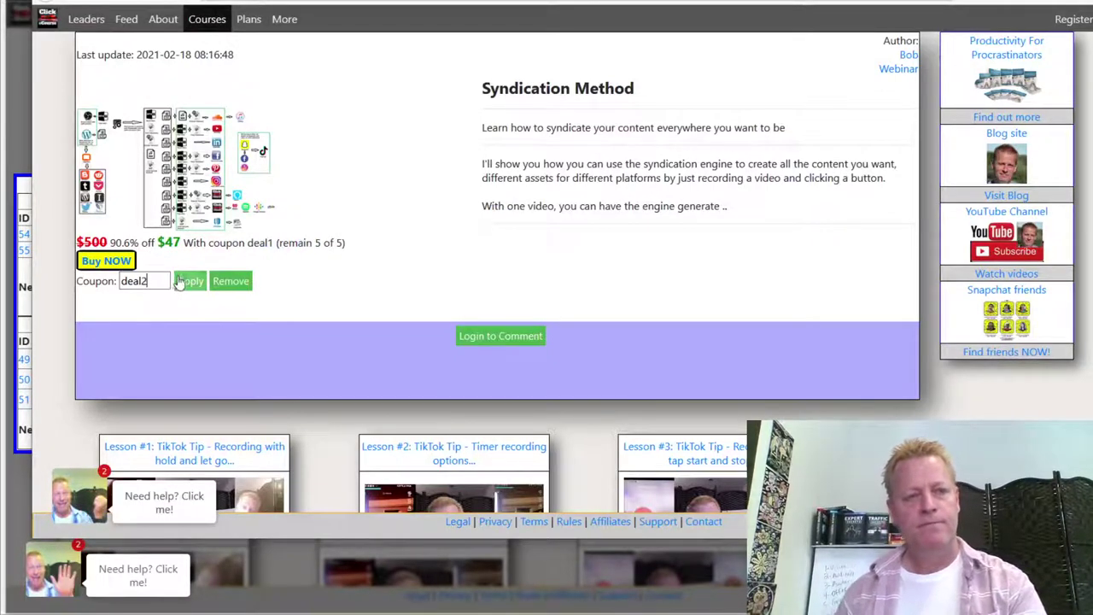
pyautogui.press('Return')
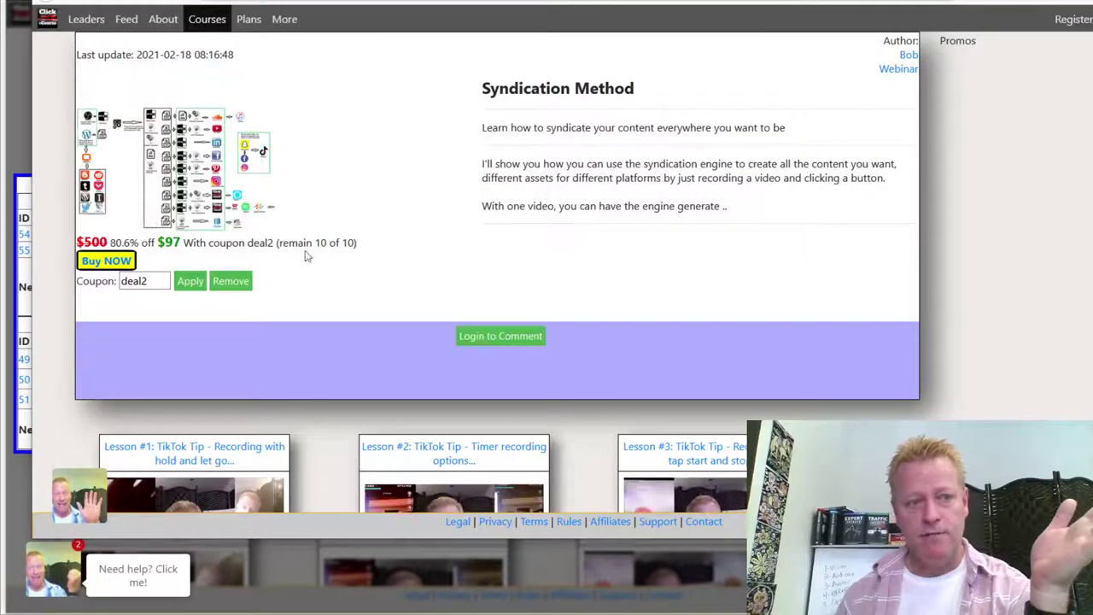
pyautogui.moveTo(305, 245); pyautogui.dragTo(369, 245)
# Step: Verify PayPal checkout offers lifetime access for $97.00 with deal2, then close the Deals/Coupons manager
pyautogui.click(343, 272)
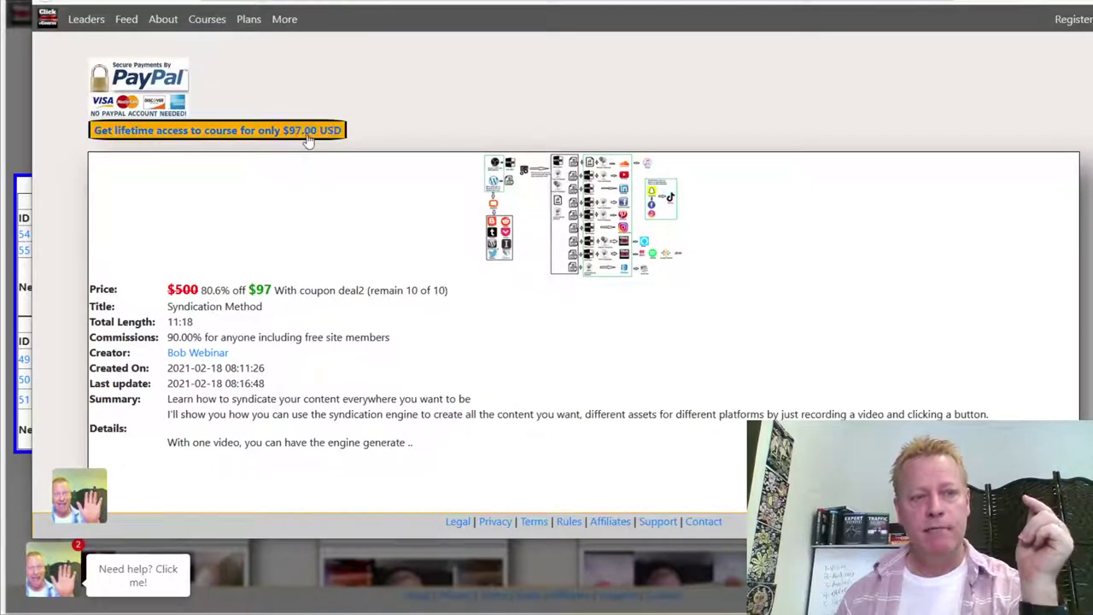
pyautogui.moveTo(311, 290); pyautogui.dragTo(415, 290)
pyautogui.click(451, 309)
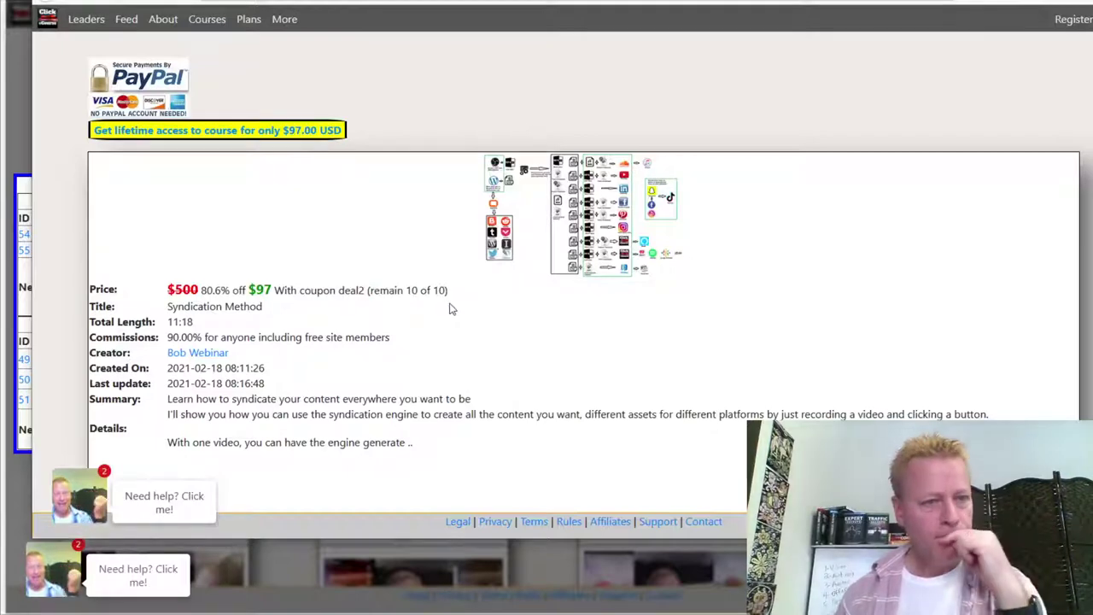
pyautogui.scroll(-1, 448, 309)
pyautogui.scroll(1, 446, 309)
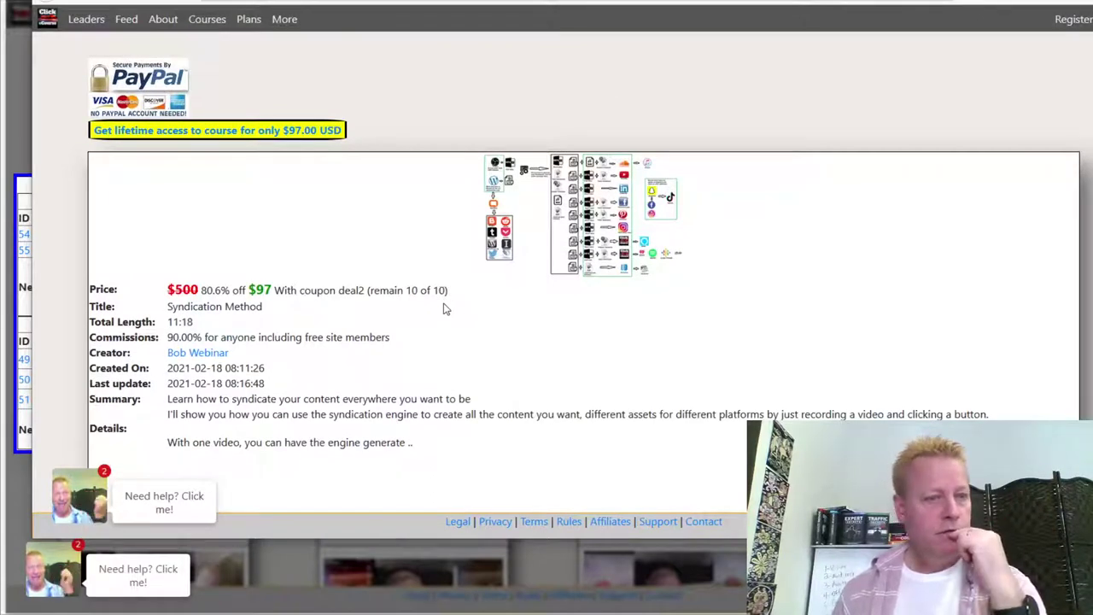
pyautogui.click(47, 12)
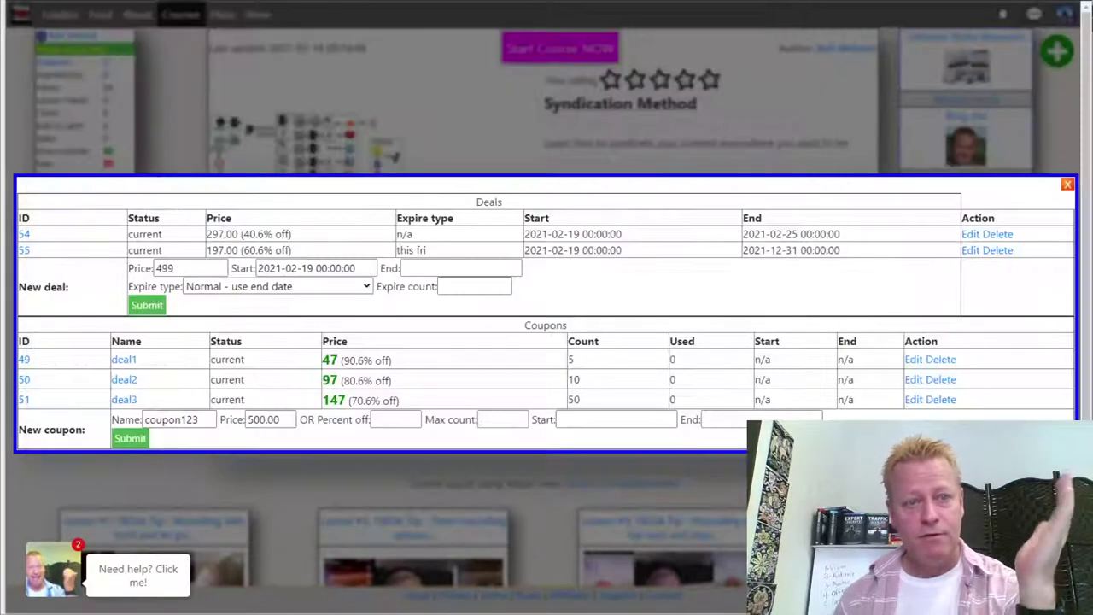
pyautogui.click(1067, 183)
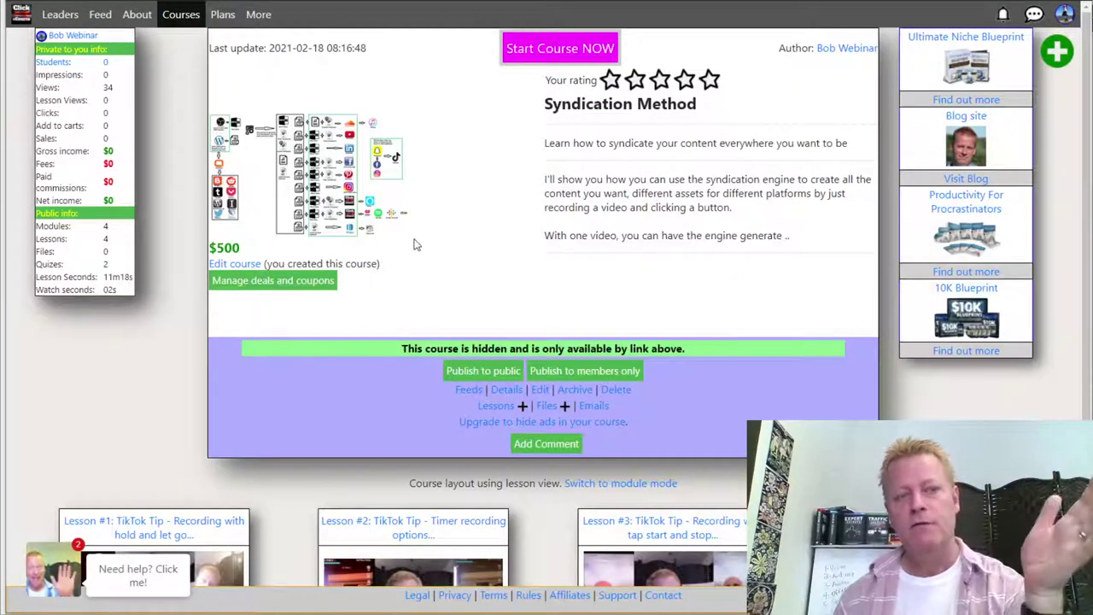
# Step: Review the course's Price/Commission settings: price 500.00 and commission percent 90.00
pyautogui.click(243, 266)
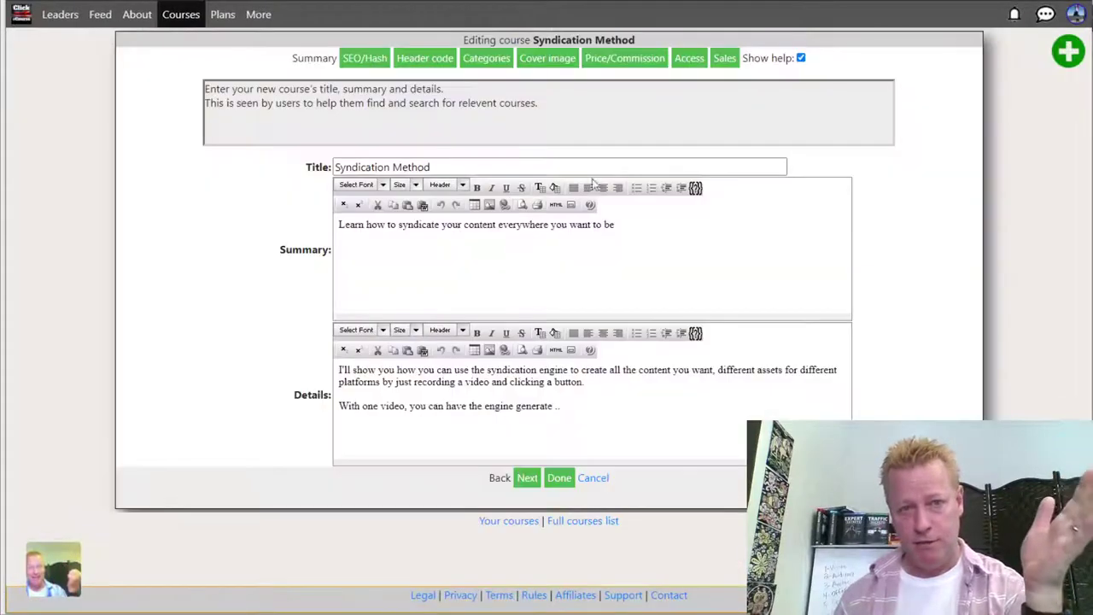
pyautogui.click(626, 62)
pyautogui.moveTo(336, 189); pyautogui.dragTo(302, 212)
pyautogui.click(378, 209)
pyautogui.click(367, 208)
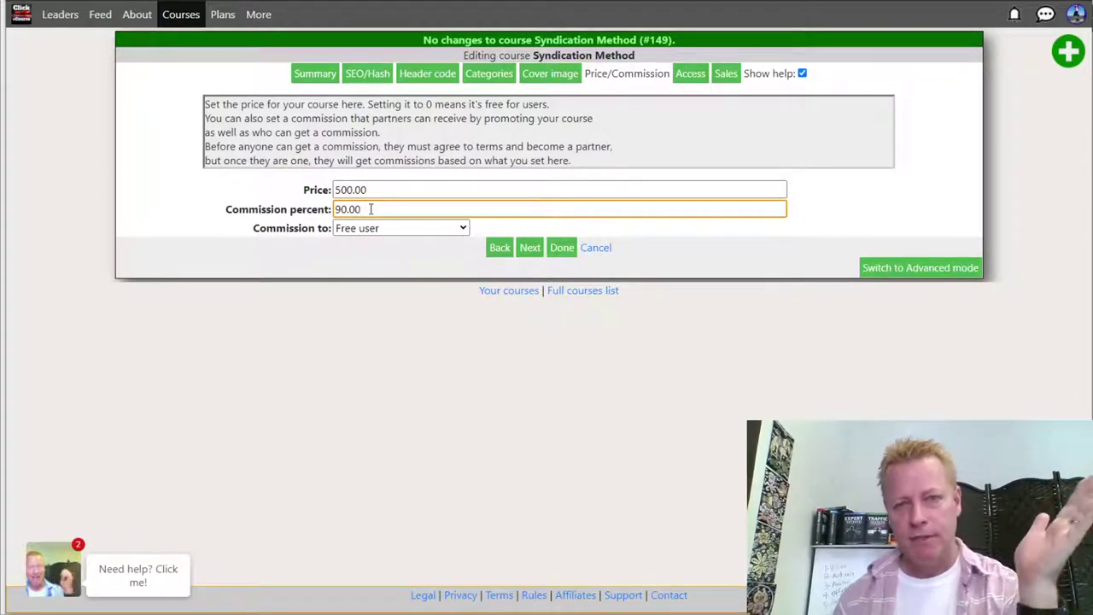
pyautogui.moveTo(369, 209); pyautogui.dragTo(309, 209)
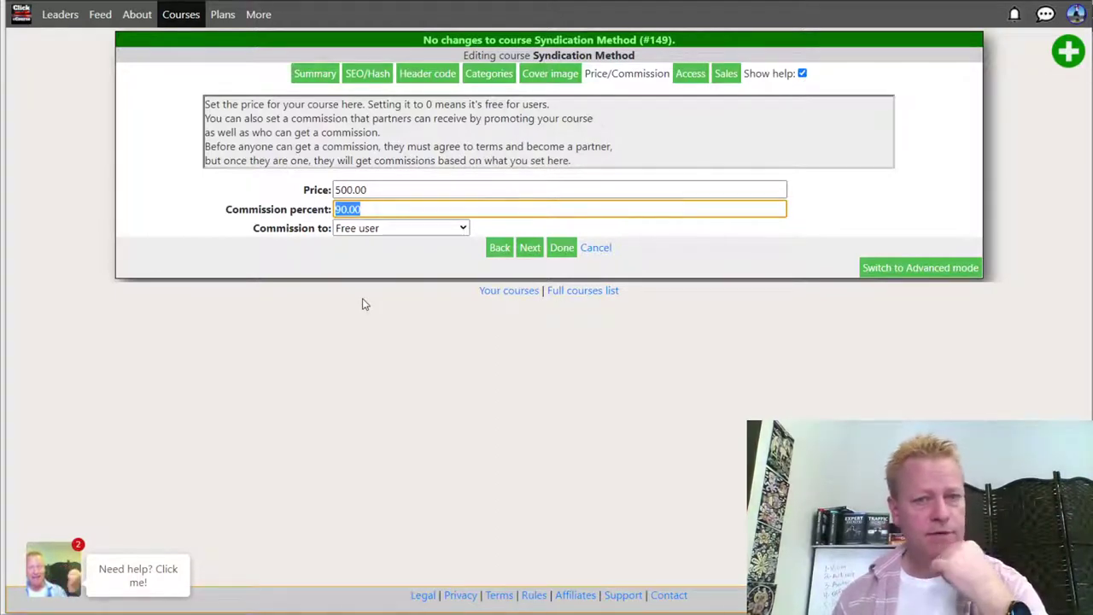
# Step: Keep price 500.00 and 90.00% commission and save the settings with Done
pyautogui.click(370, 190)
pyautogui.doubleClick(370, 190)
pyautogui.press('Tab')
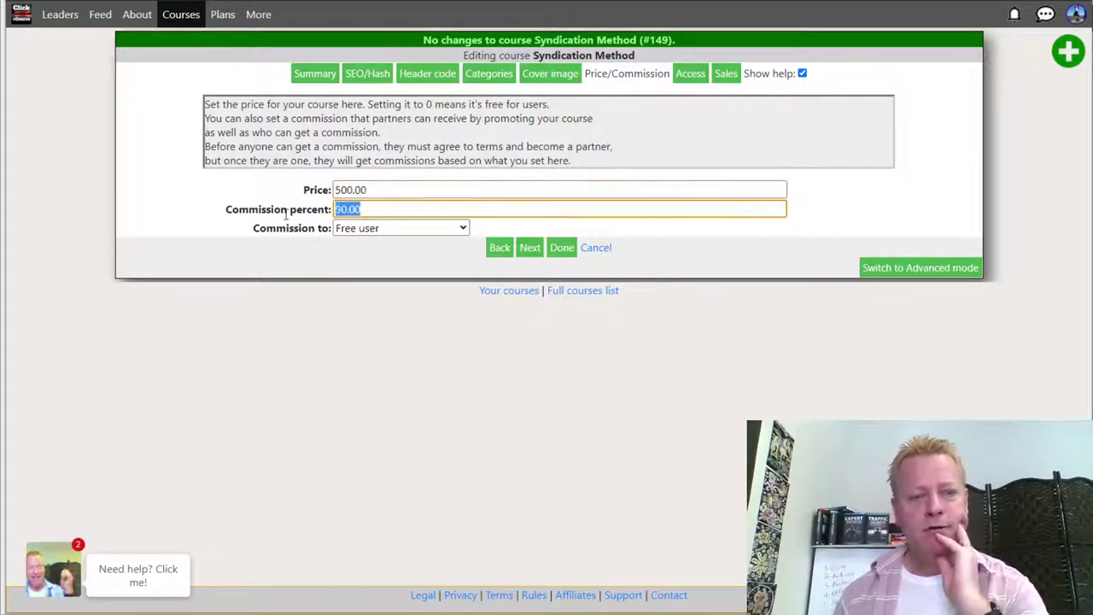
pyautogui.click(567, 247)
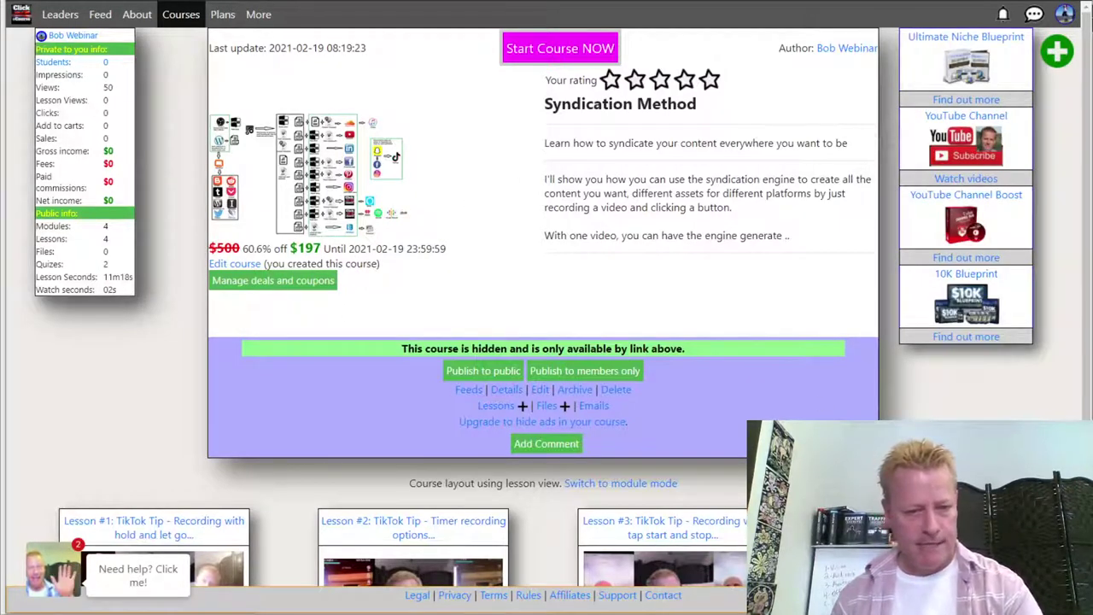
# Step: In another browser, log in with Facebook and reload the course page to see 90.00% ($177.30) commissions
pyautogui.click(273, 555)
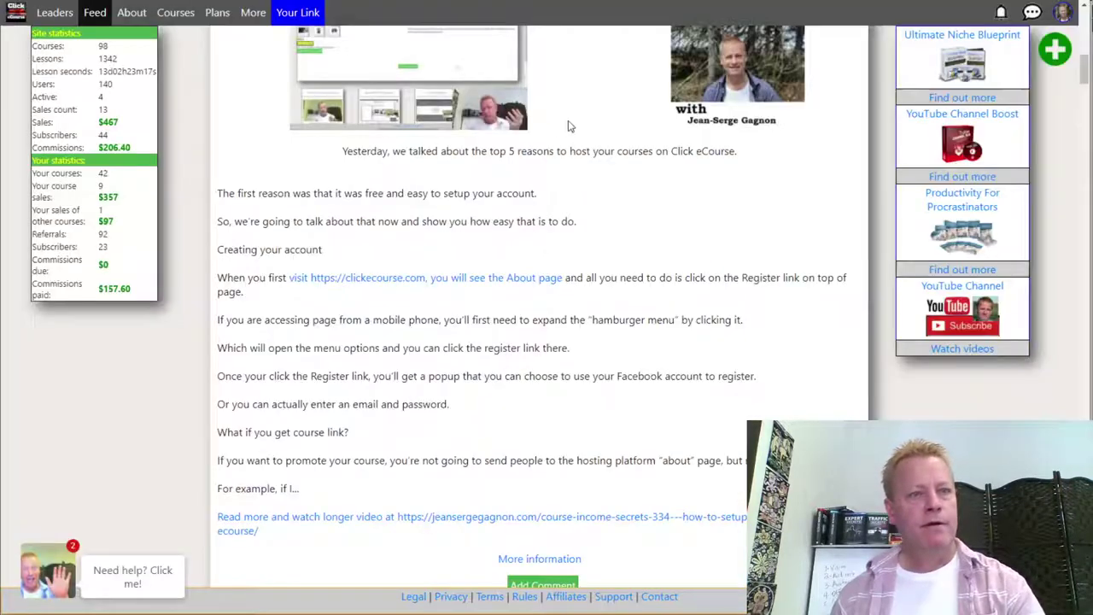
pyautogui.click(403, 39)
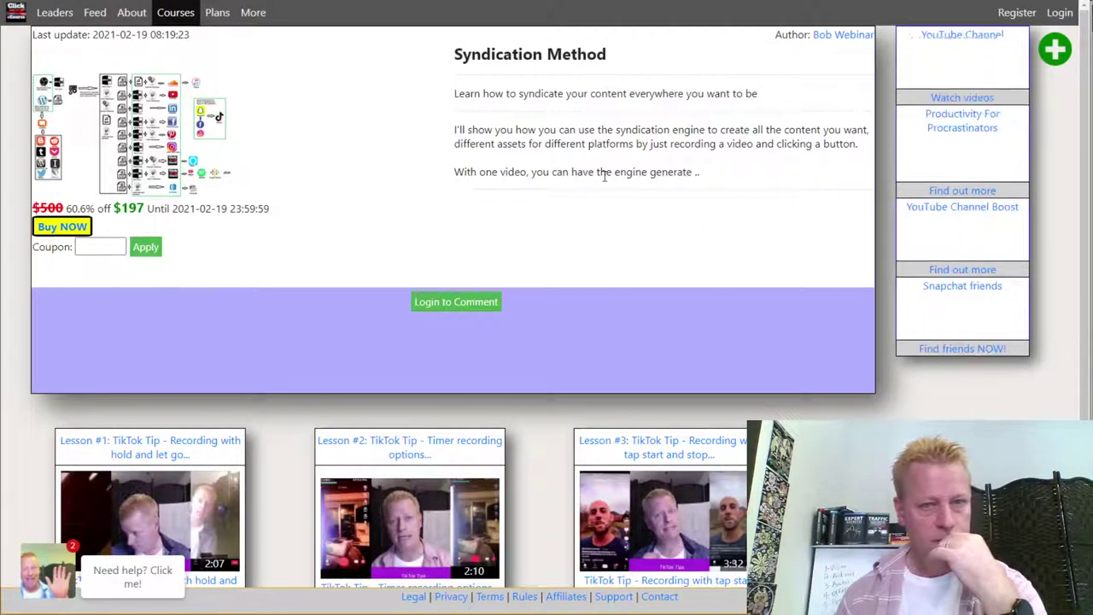
pyautogui.click(1052, 17)
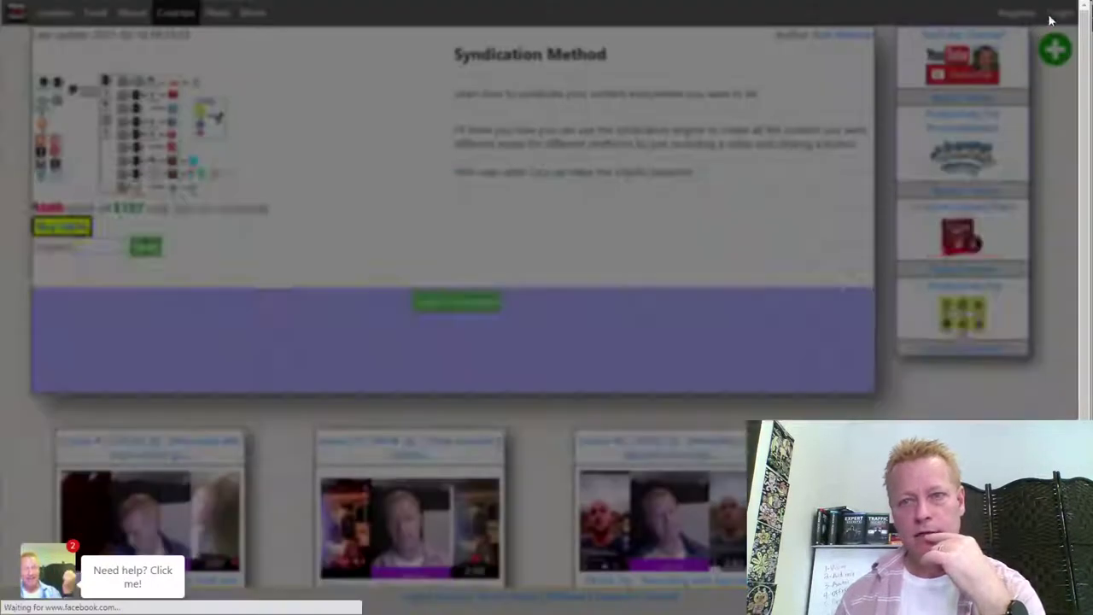
pyautogui.click(567, 264)
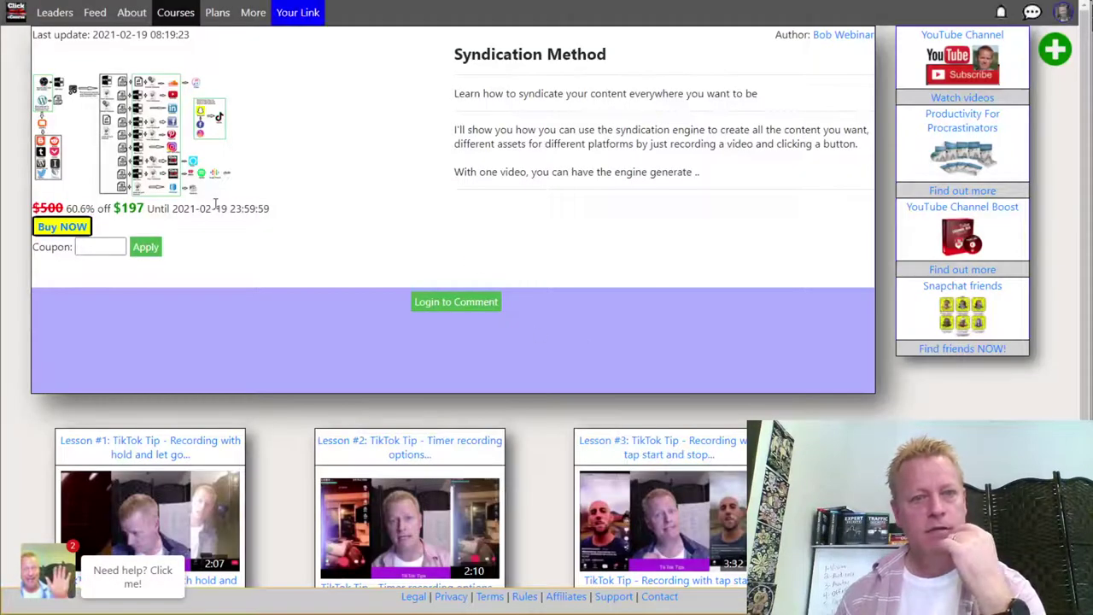
pyautogui.click(486, 97)
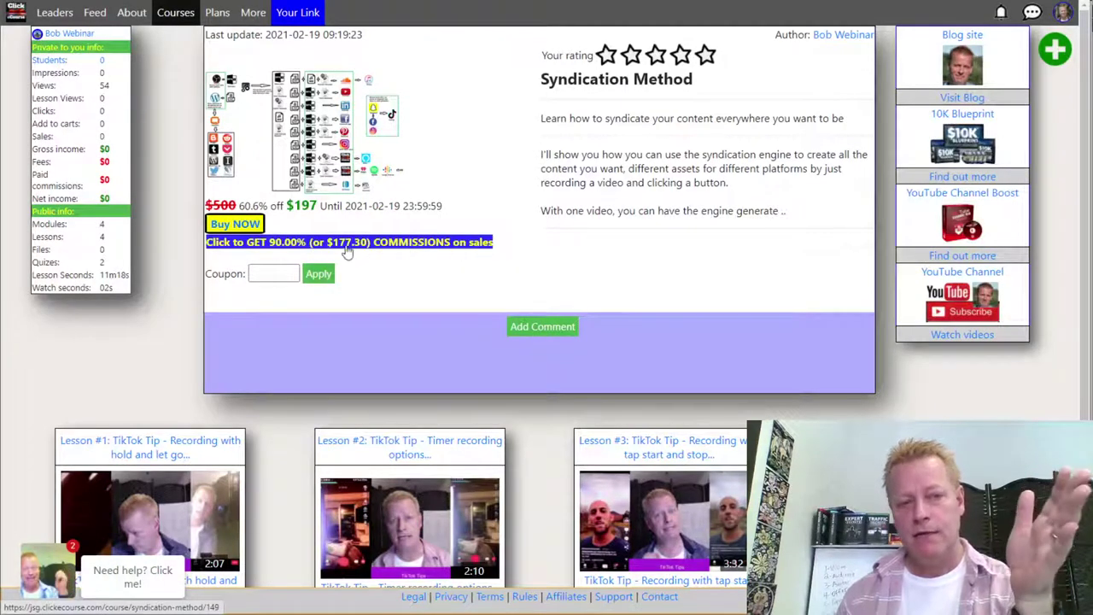
# Step: Review the 90.00% and $177.30 commission figures in the Your Link popup, then close it
pyautogui.click(397, 245)
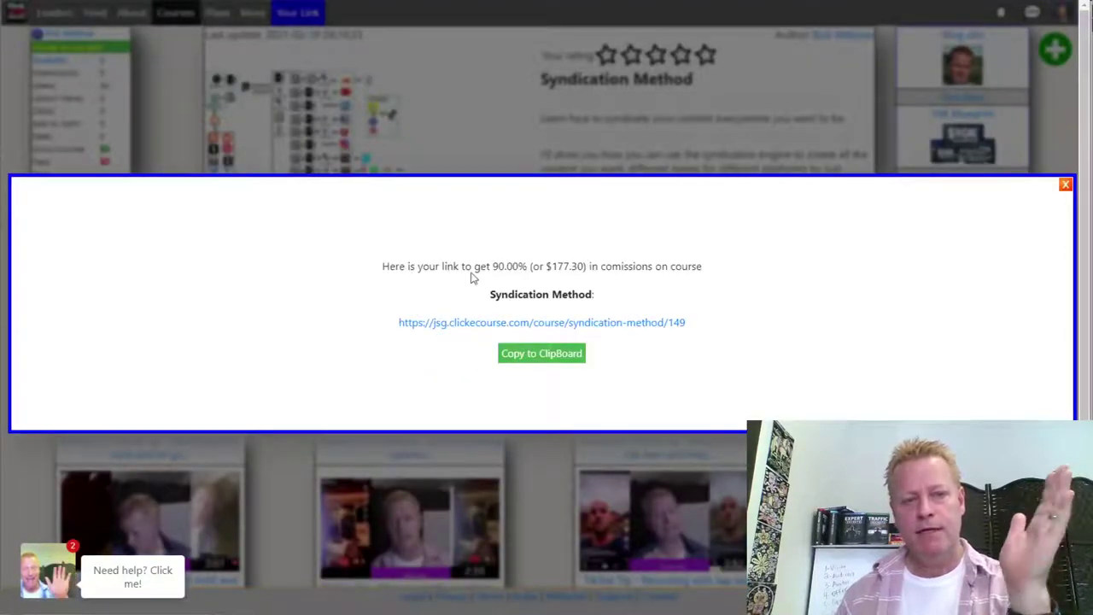
pyautogui.moveTo(489, 269); pyautogui.dragTo(573, 266)
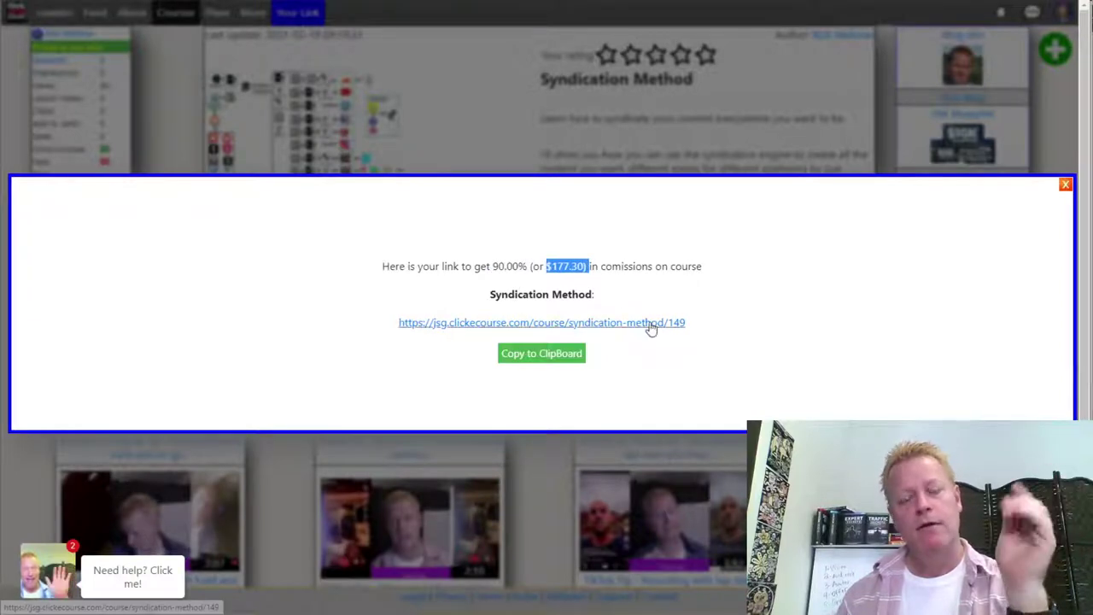
pyautogui.click(563, 267)
pyautogui.moveTo(552, 266); pyautogui.dragTo(589, 269)
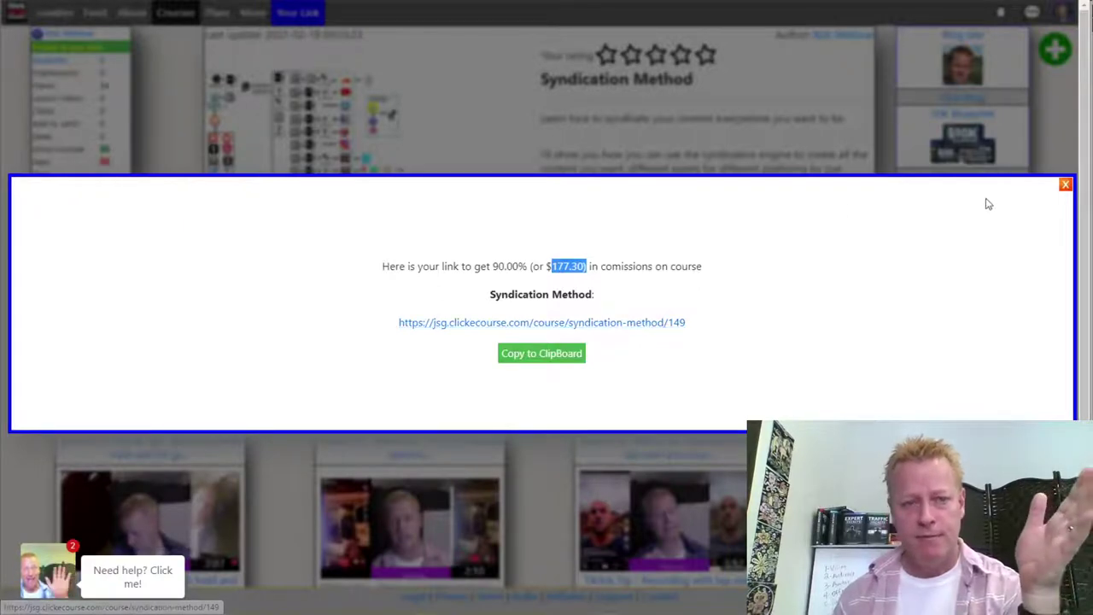
pyautogui.click(1065, 185)
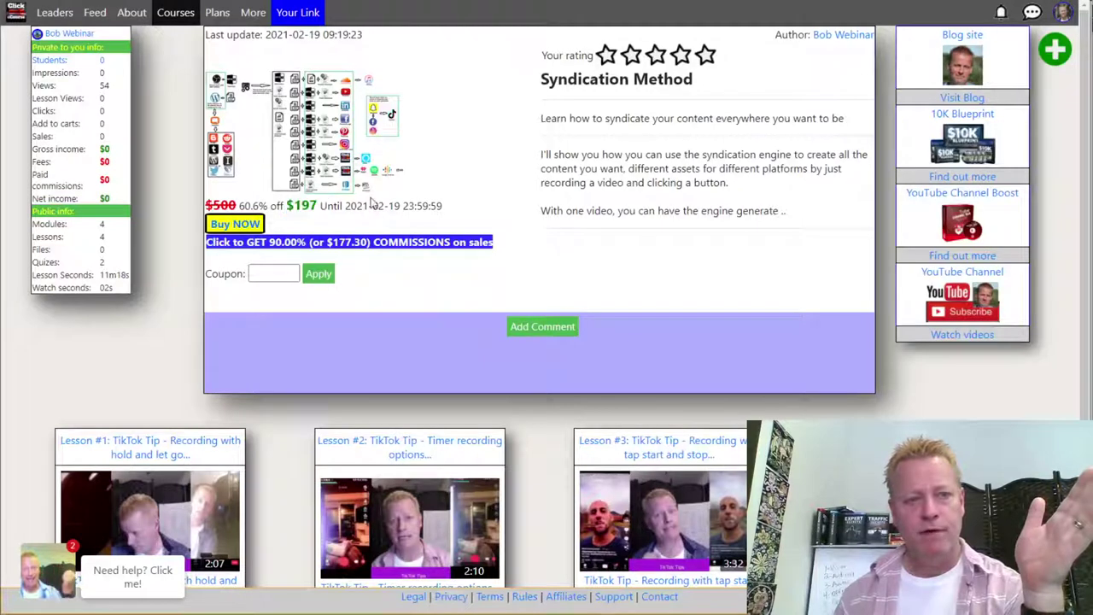
pyautogui.moveTo(343, 206); pyautogui.dragTo(444, 205)
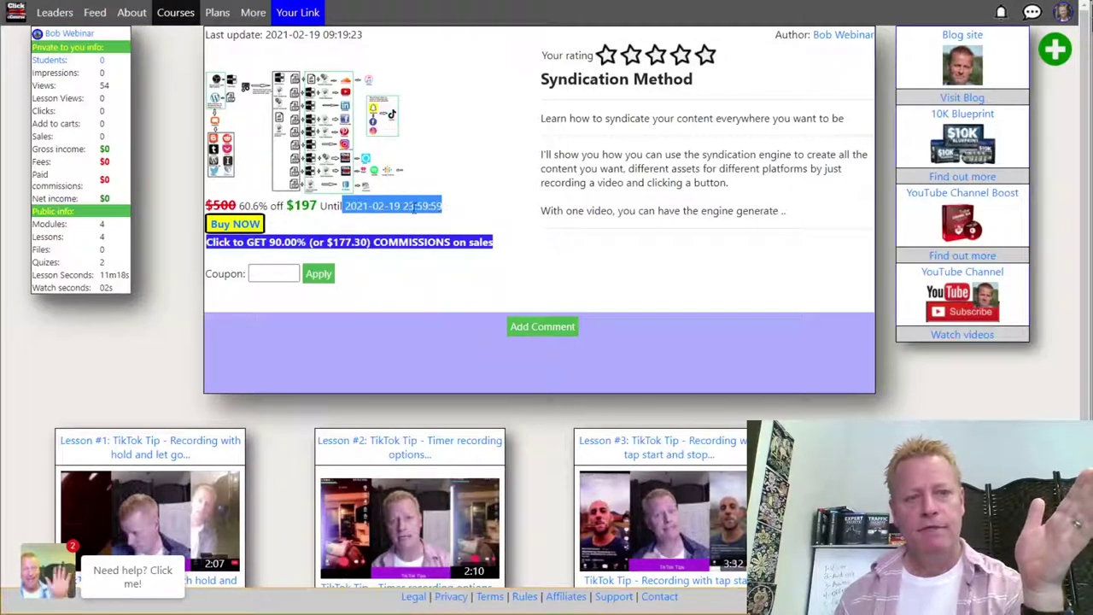
pyautogui.click(357, 214)
pyautogui.moveTo(347, 206); pyautogui.dragTo(431, 206)
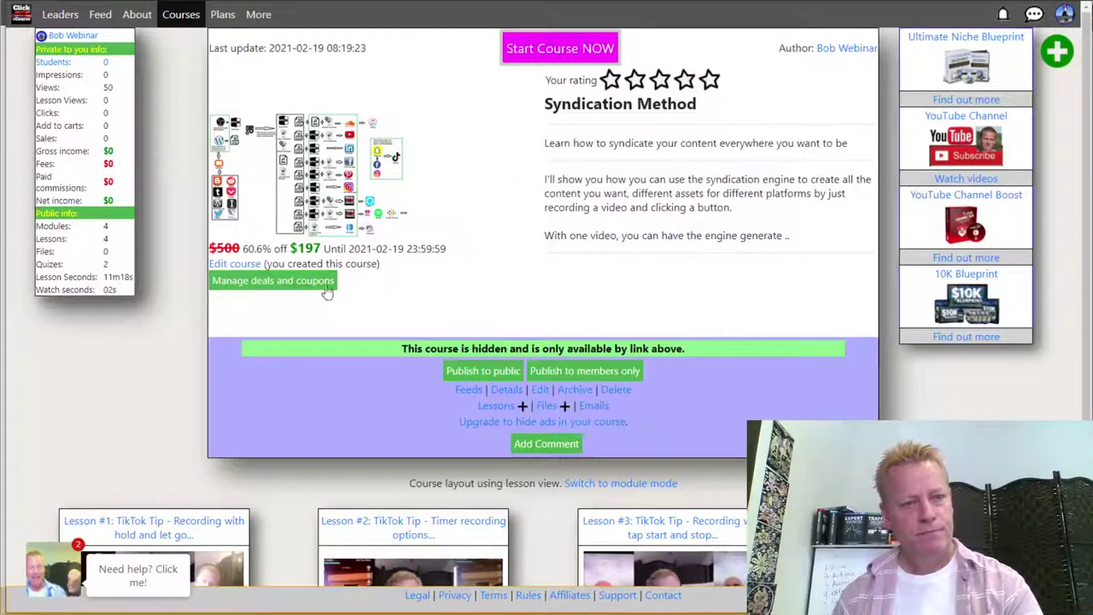
# Step: Delete deals 54 and 55 in the deals and coupons manager, then close it
pyautogui.click(275, 282)
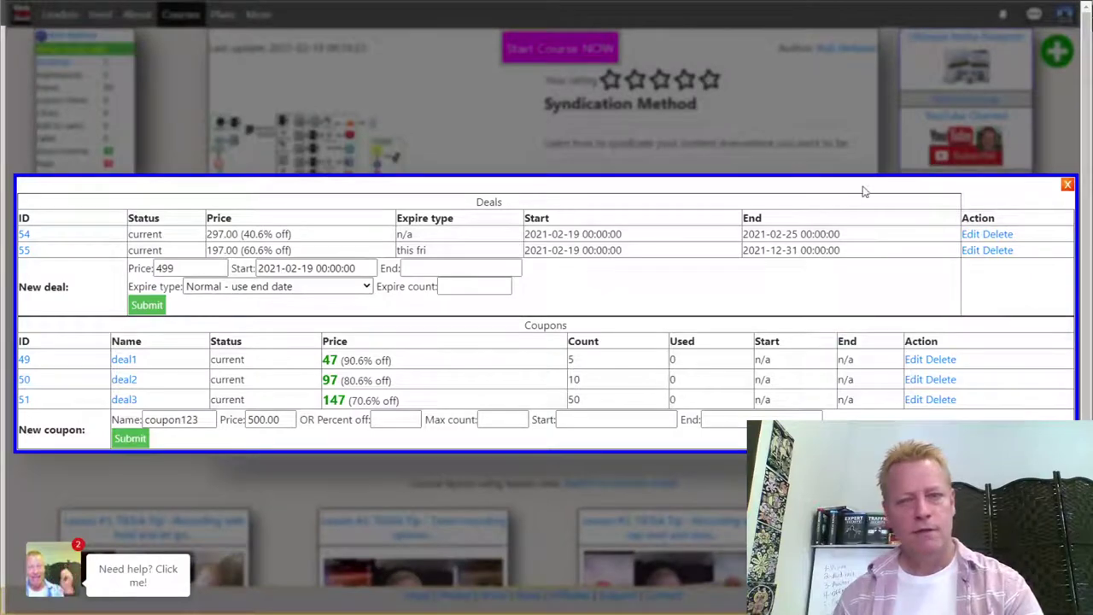
pyautogui.click(999, 234)
pyautogui.click(527, 359)
pyautogui.click(546, 319)
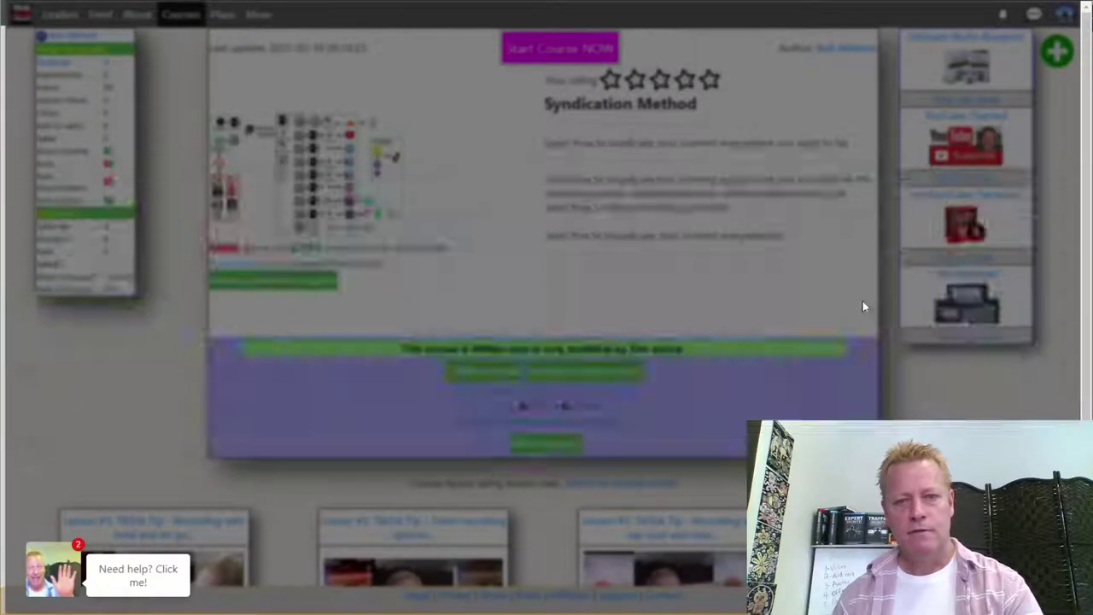
pyautogui.click(997, 234)
pyautogui.click(538, 361)
pyautogui.click(545, 323)
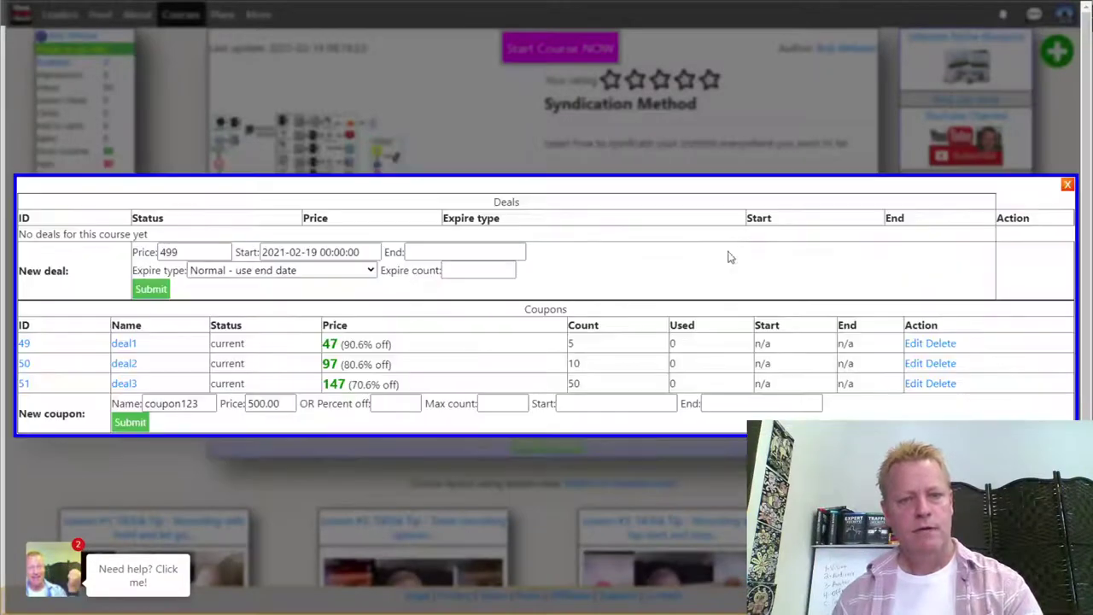
pyautogui.click(533, 158)
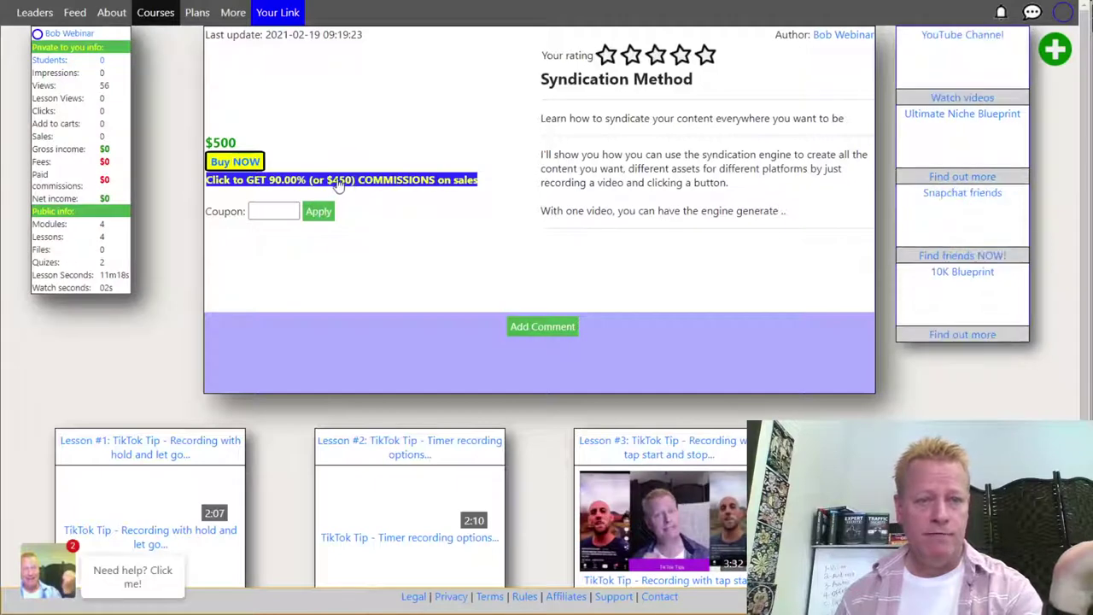
# Step: Open the 90.00% commission popup, check the $450 amount, and copy the affiliate link address
pyautogui.click(360, 181)
pyautogui.moveTo(552, 265); pyautogui.dragTo(614, 263)
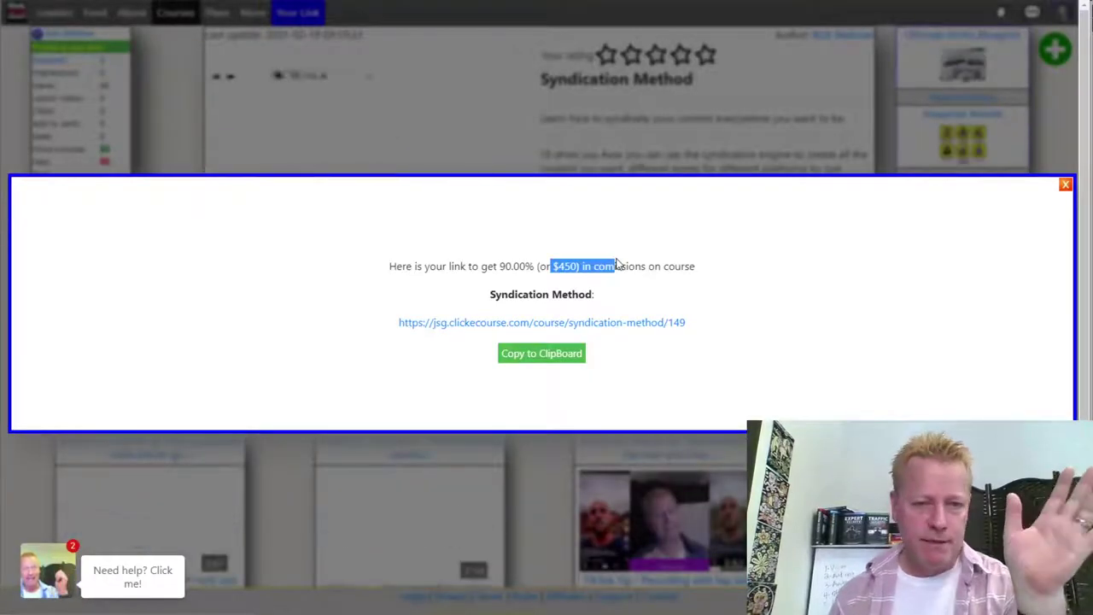
pyautogui.click(616, 265)
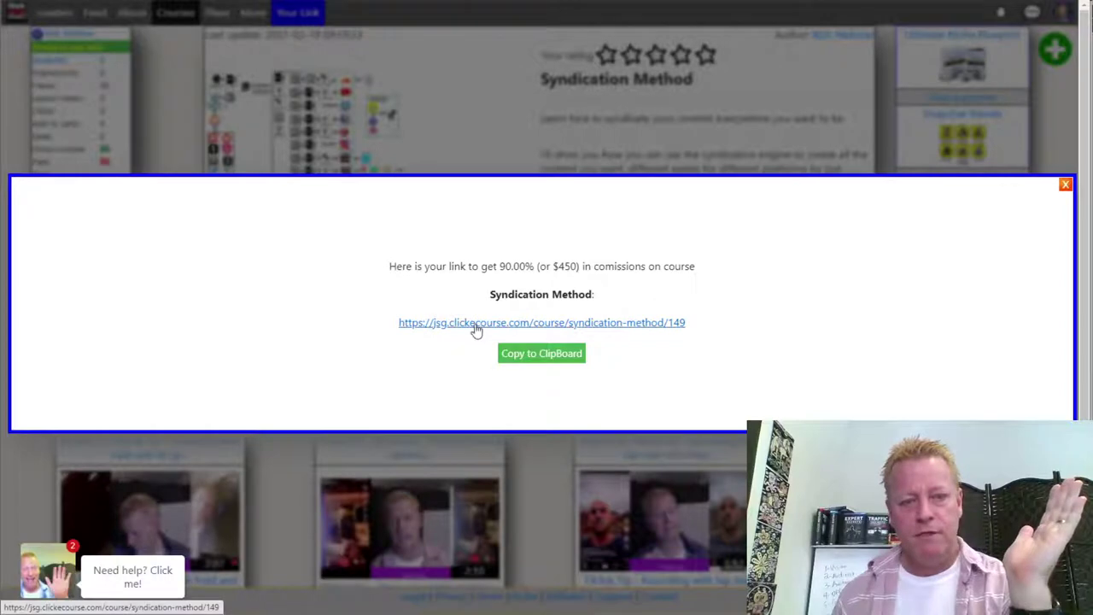
pyautogui.rightClick(579, 322)
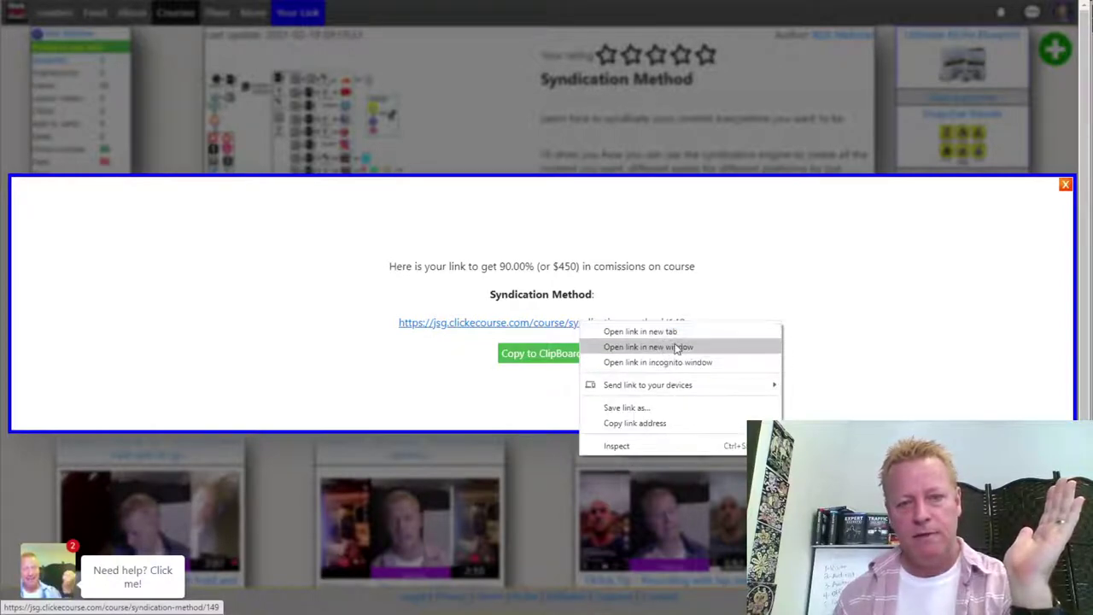
pyautogui.click(646, 422)
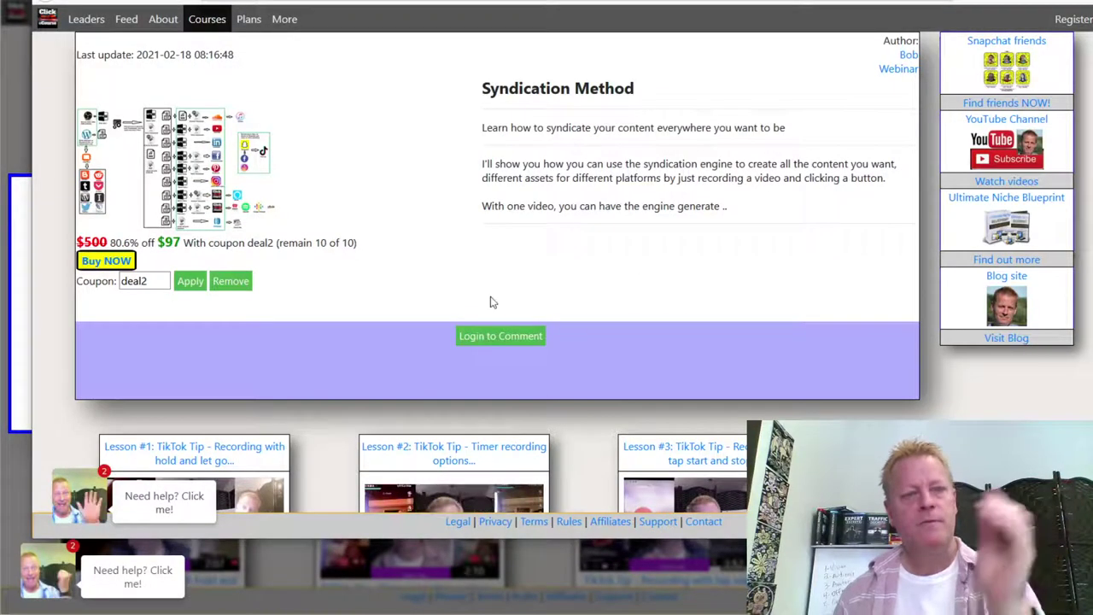
# Step: Load the copied affiliate link, remove the deal2 coupon, and apply an empty coupon code
pyautogui.click(359, 3)
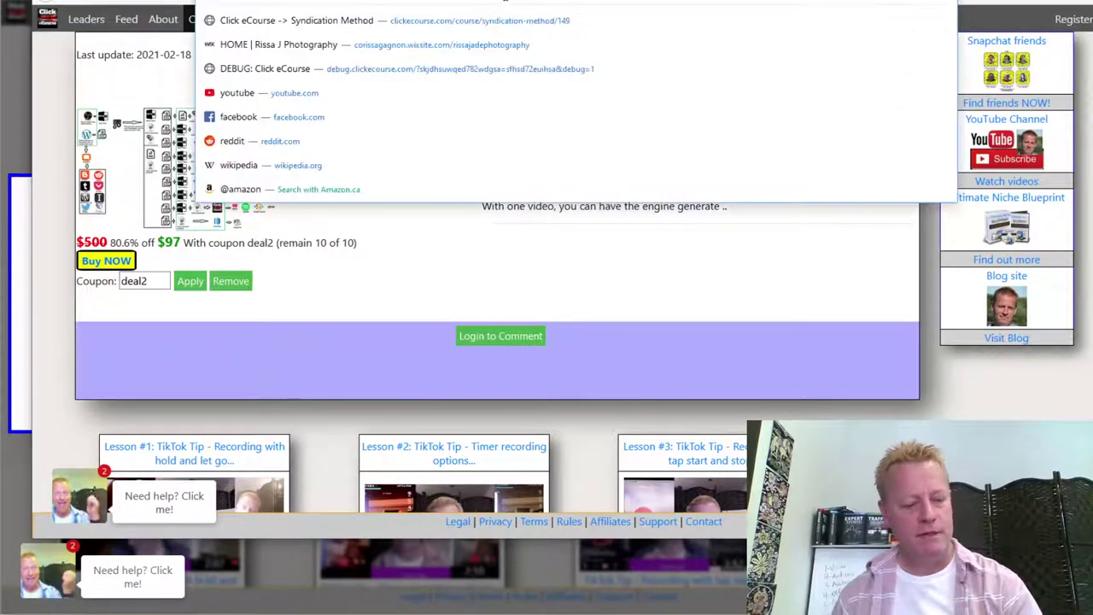
pyautogui.write('https://jsg.clickecourse.com/course/syndication-method/149')
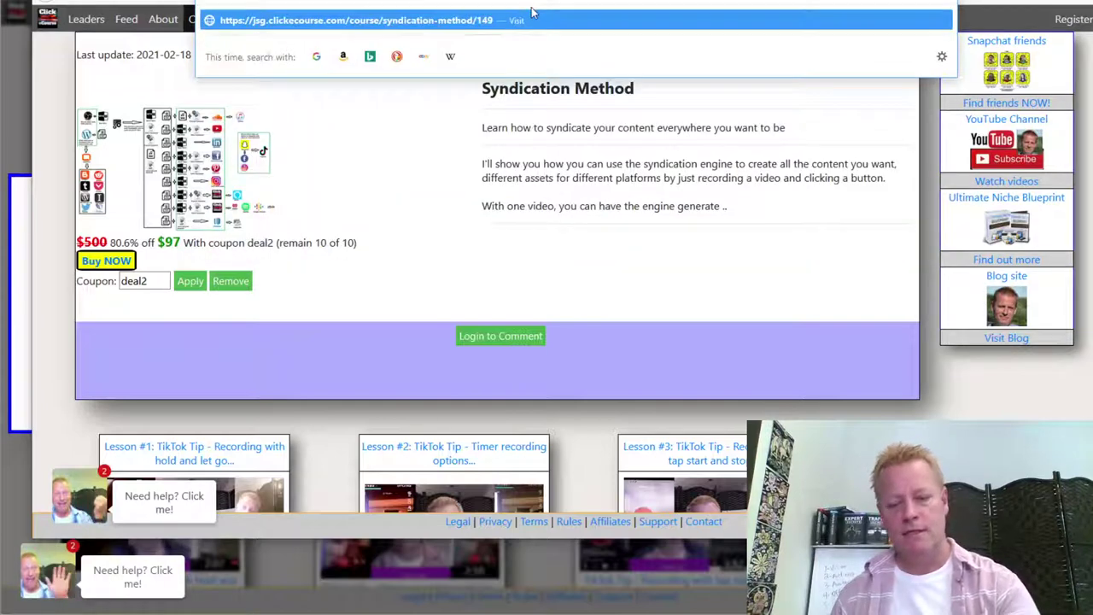
pyautogui.press('Return')
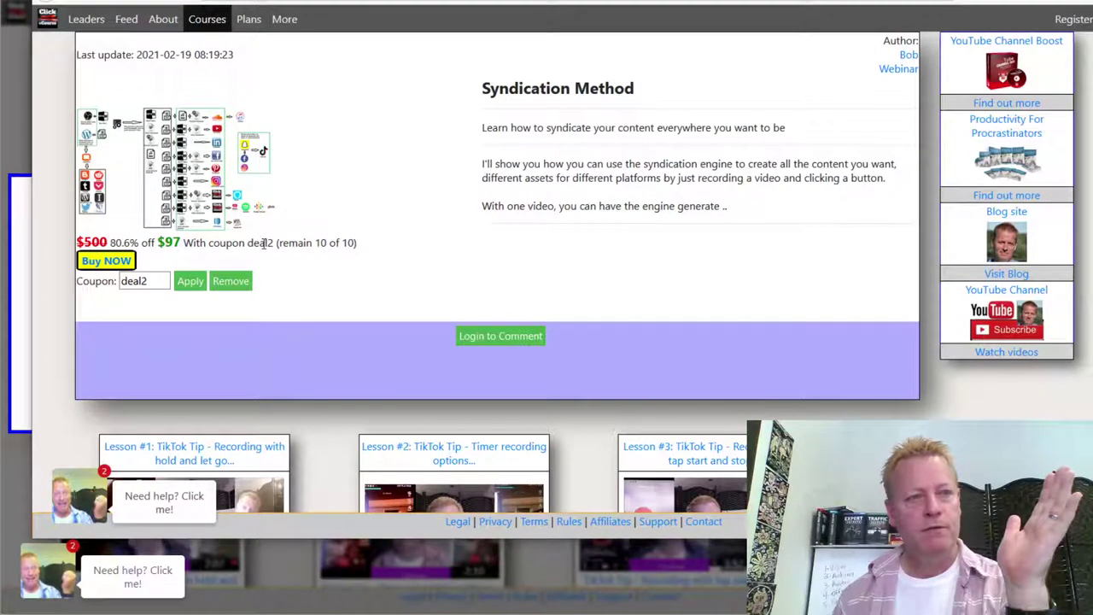
pyautogui.click(232, 284)
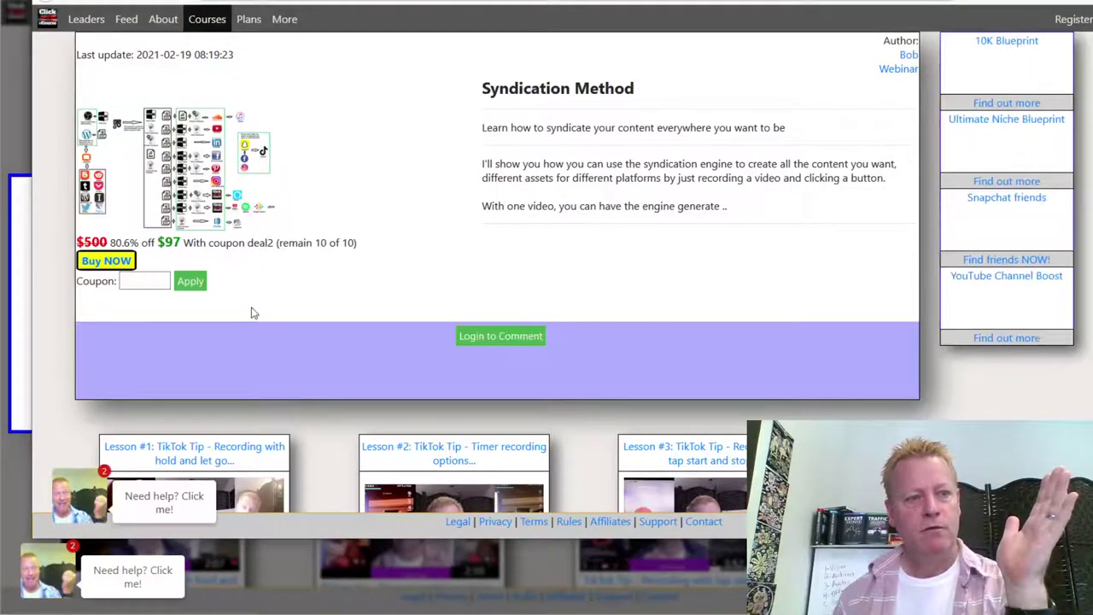
pyautogui.click(155, 283)
pyautogui.click(187, 282)
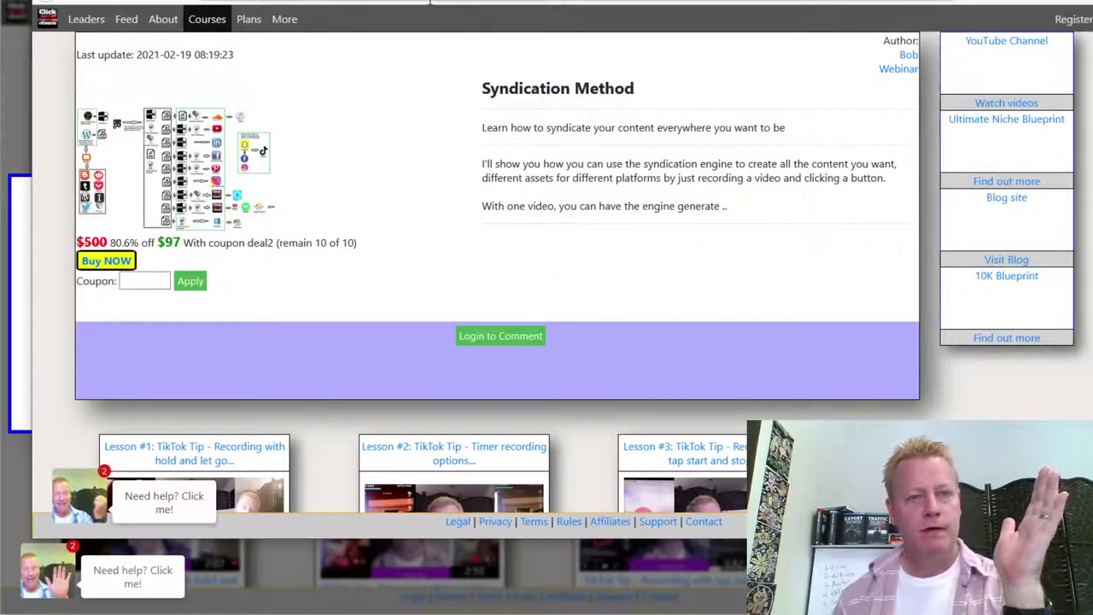
# Step: Load the course URL ending in cid=149&coupon=abc
pyautogui.hotkey('ctrl', 'l')
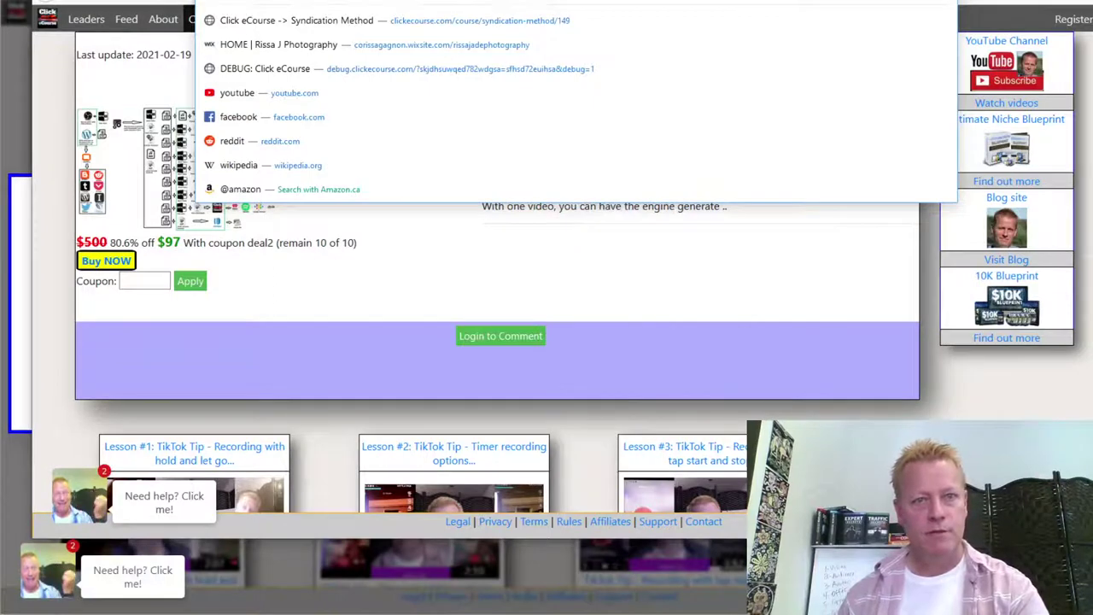
pyautogui.write('https://www.clickecourse.com/?p=course&cid=149&coupon=abc')
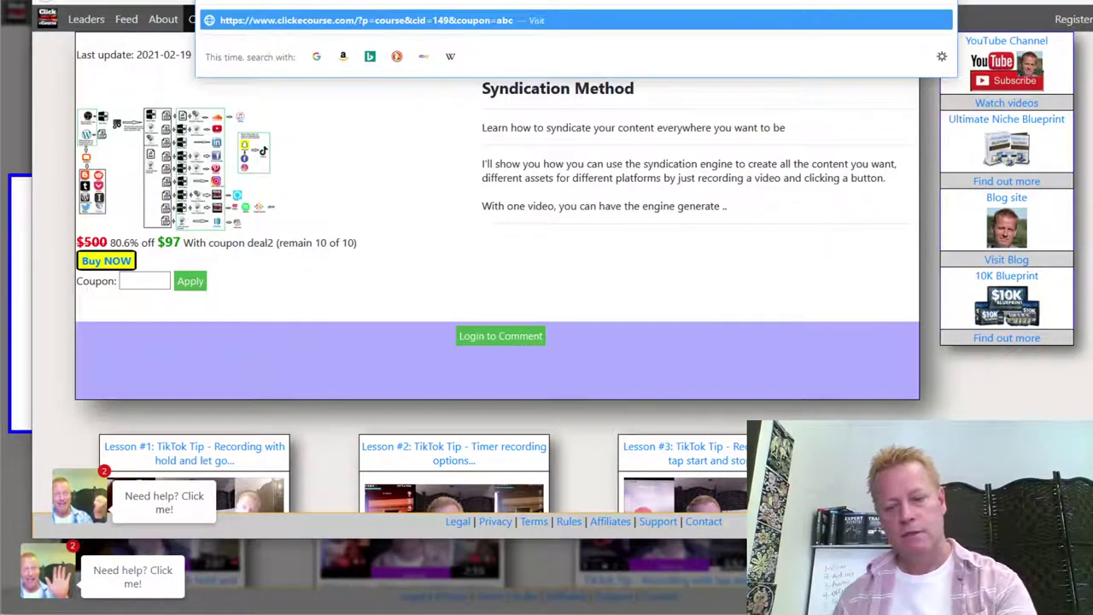
pyautogui.press('Return')
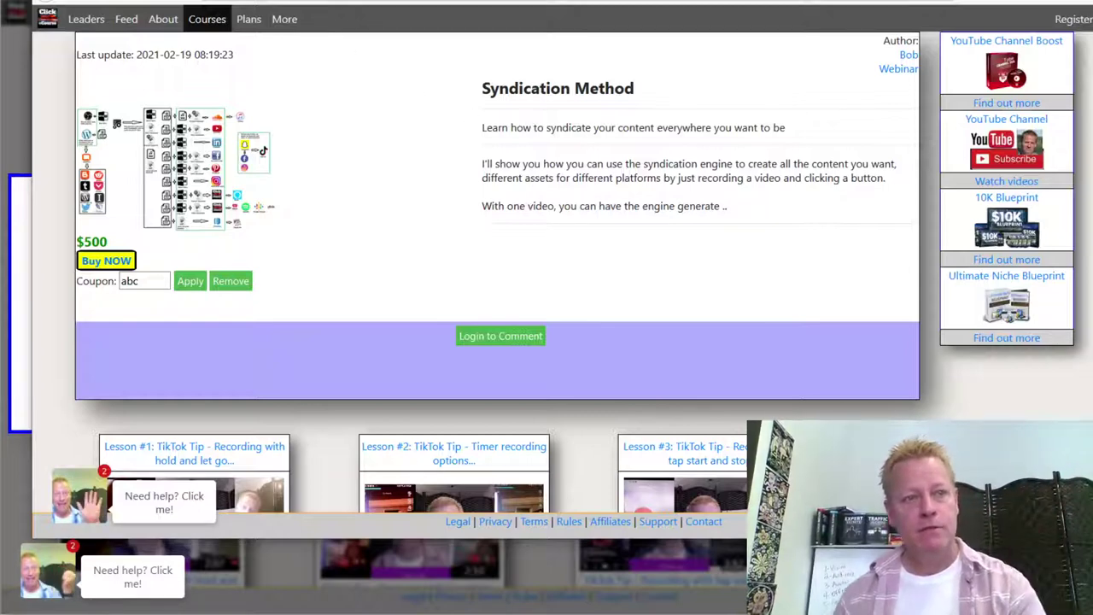
# Step: Reload the pasted affiliate URL and bring up the Register account form
pyautogui.hotkey('ctrl', 'l')
pyautogui.write('https://jsg.clickecourse.com/course/syndication-method/149')
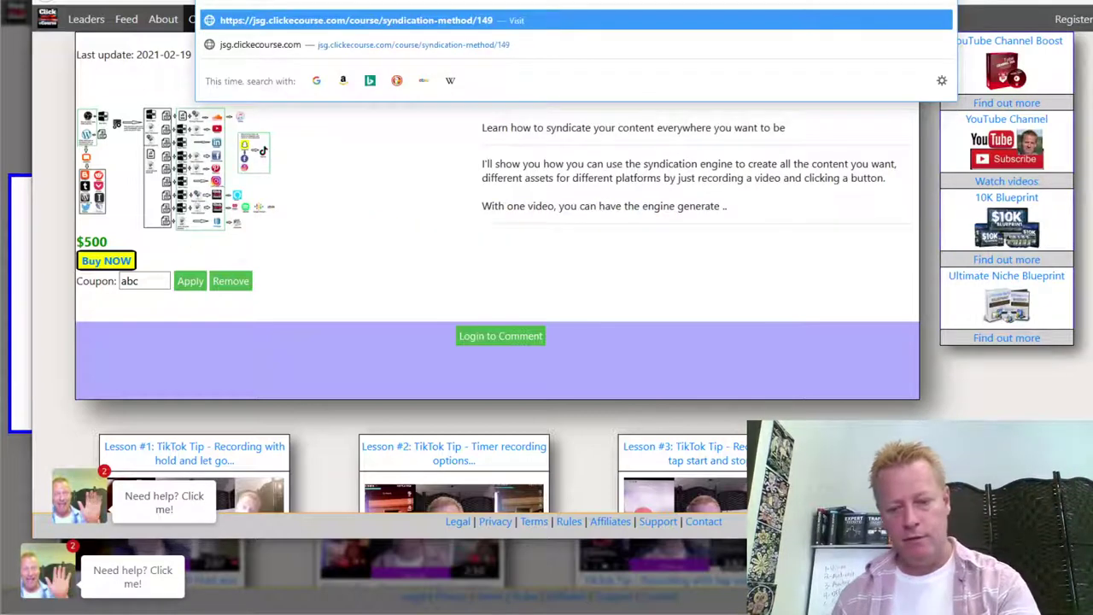
pyautogui.press('Return')
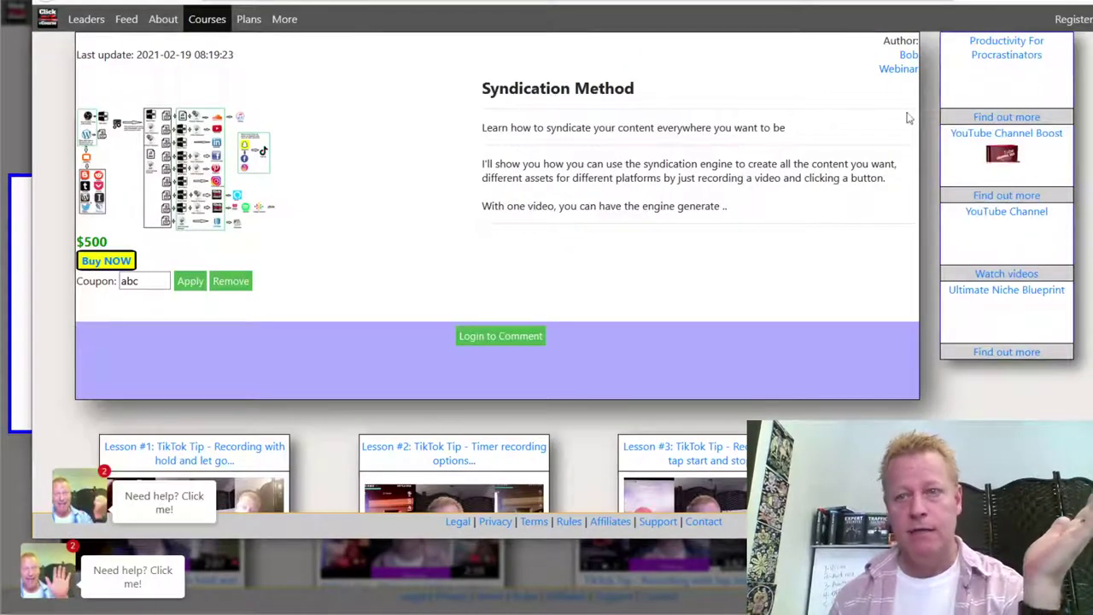
pyautogui.click(1072, 19)
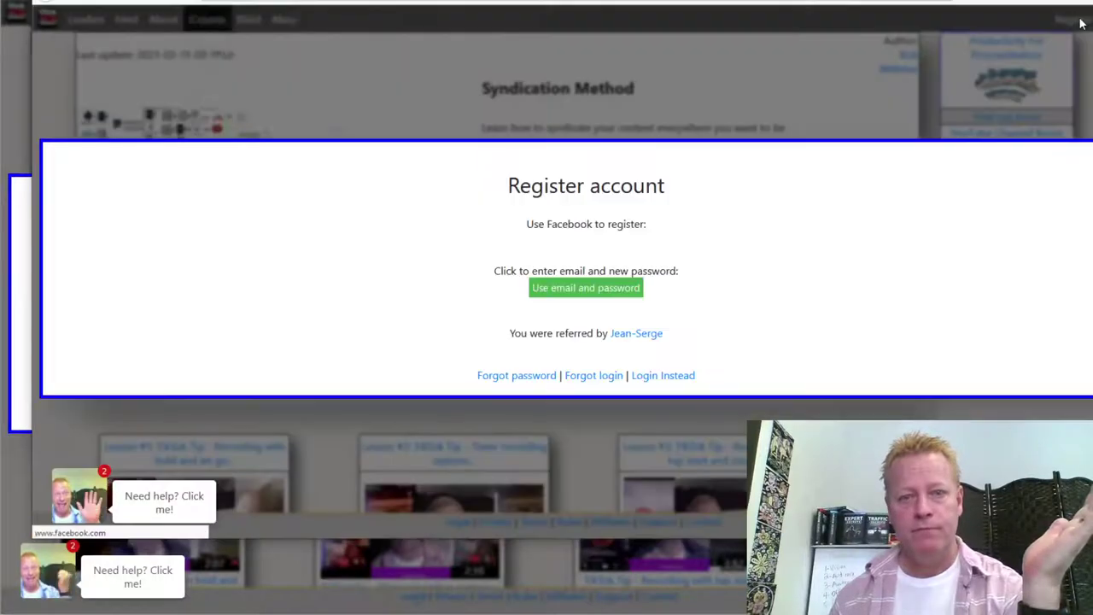
# Step: Check the 'referred by' line, dismiss Firefox's tracking notice, and close the Register form
pyautogui.moveTo(569, 338); pyautogui.dragTo(705, 340)
pyautogui.click(819, 283)
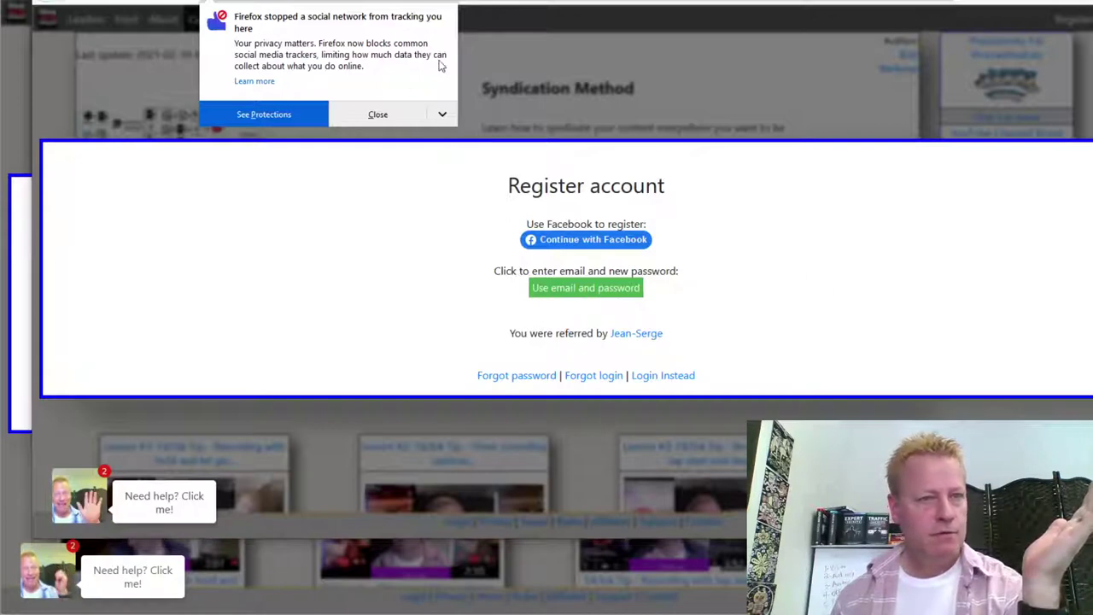
pyautogui.click(401, 114)
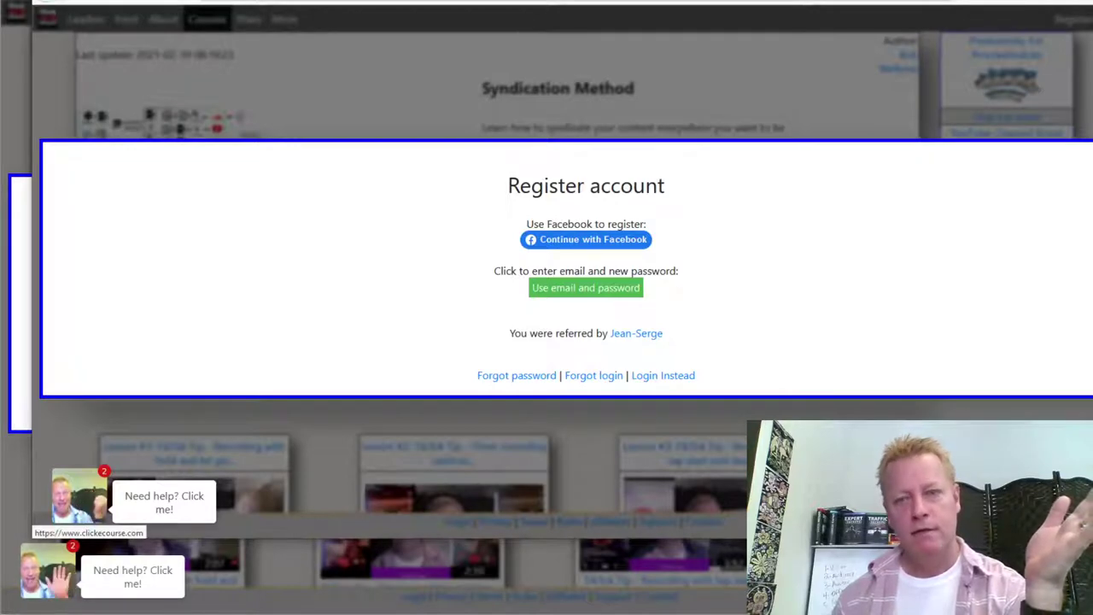
pyautogui.press('Escape')
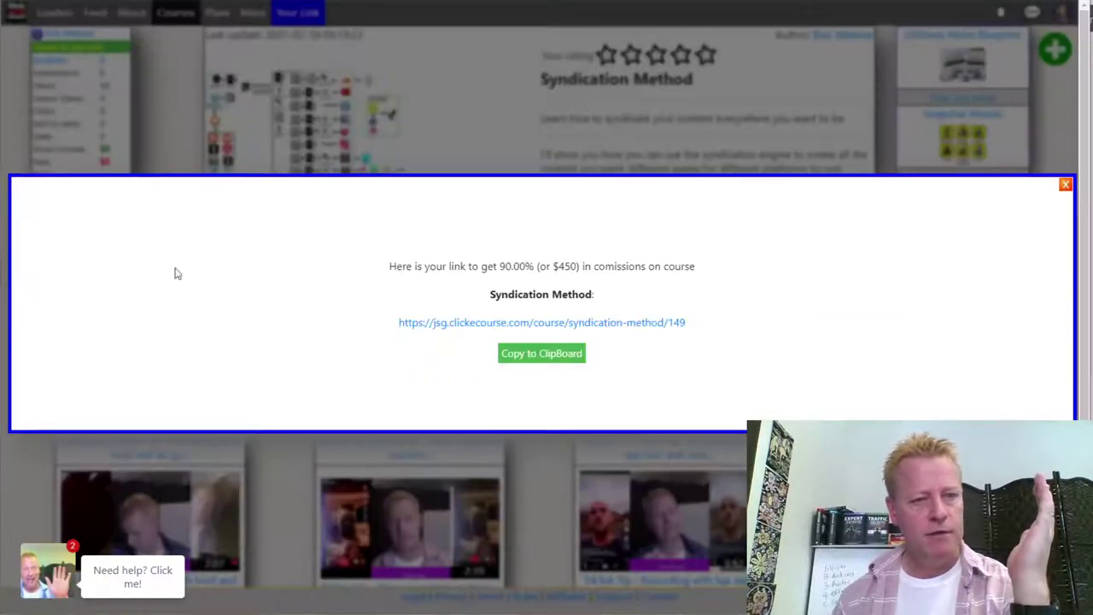
# Step: Copy the 90% affiliate link, close the Your Link popup, and return to the owner's window
pyautogui.click(531, 356)
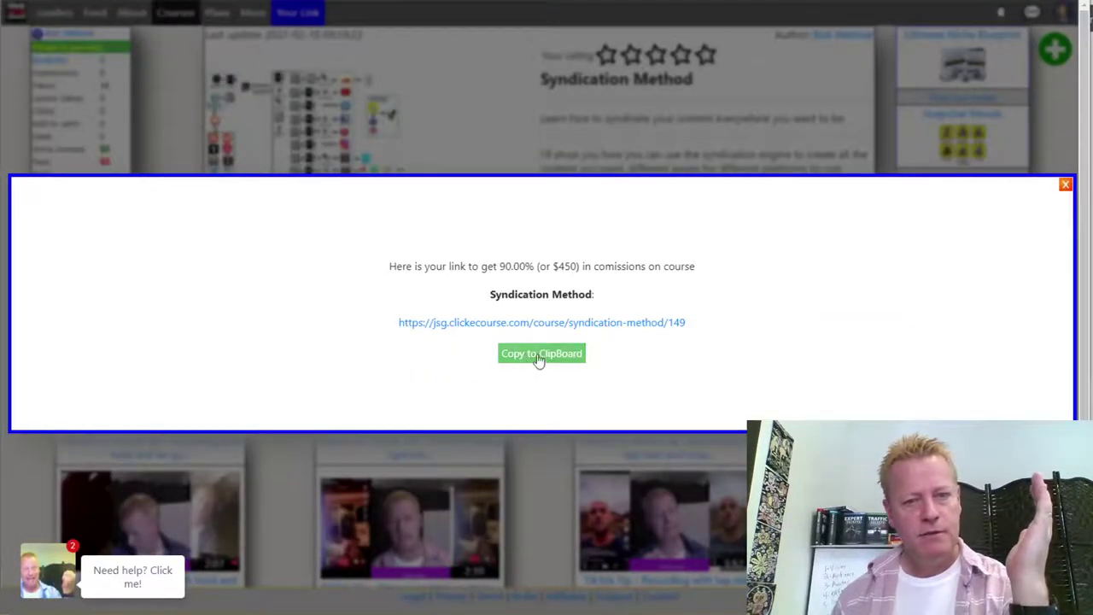
pyautogui.click(1065, 185)
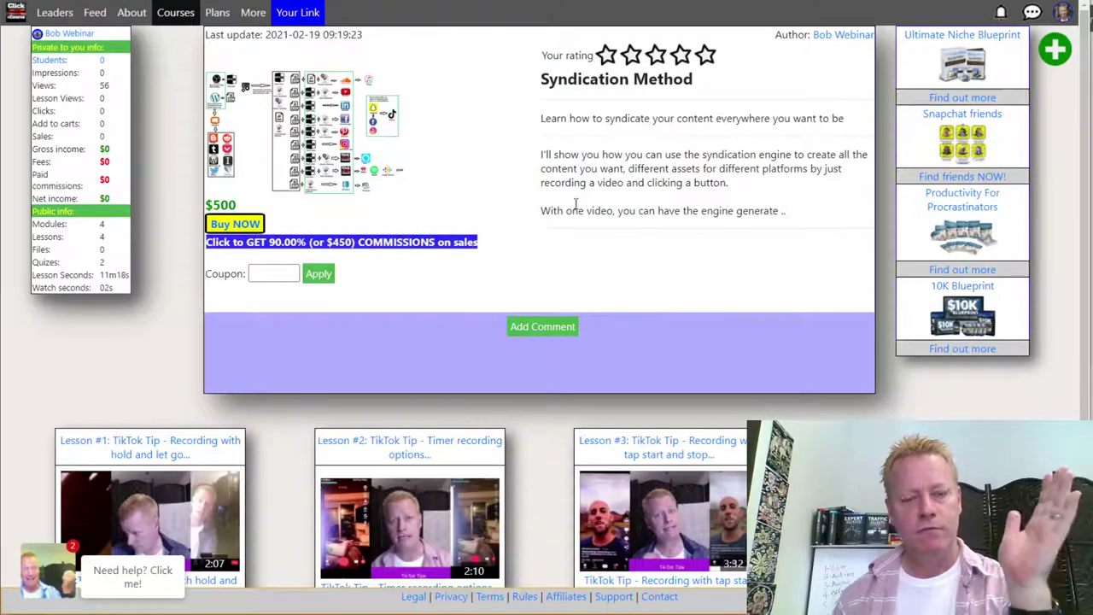
pyautogui.hotkey('alt', 'Tab')
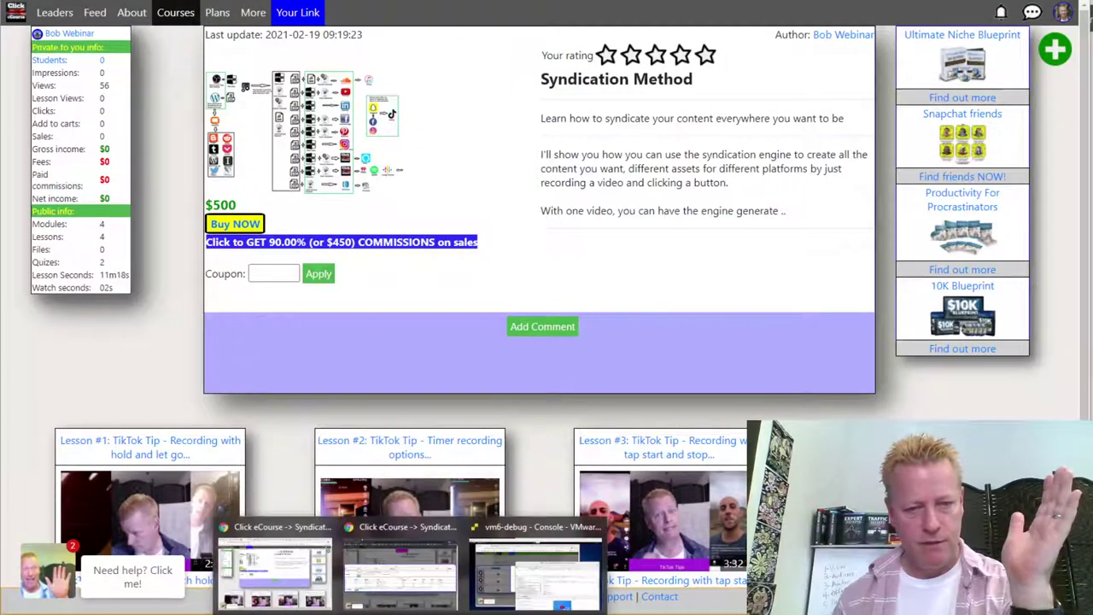
pyautogui.hotkey('alt', 'Tab')
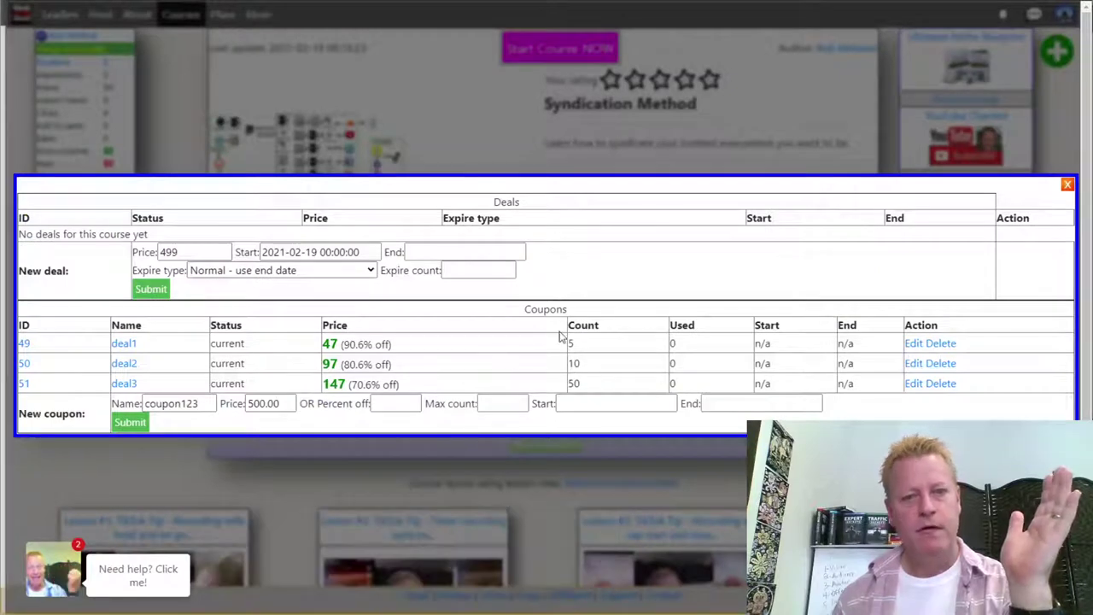
# Step: Close the Deals/Coupons popup and go to the Affiliates page from the footer
pyautogui.click(1066, 184)
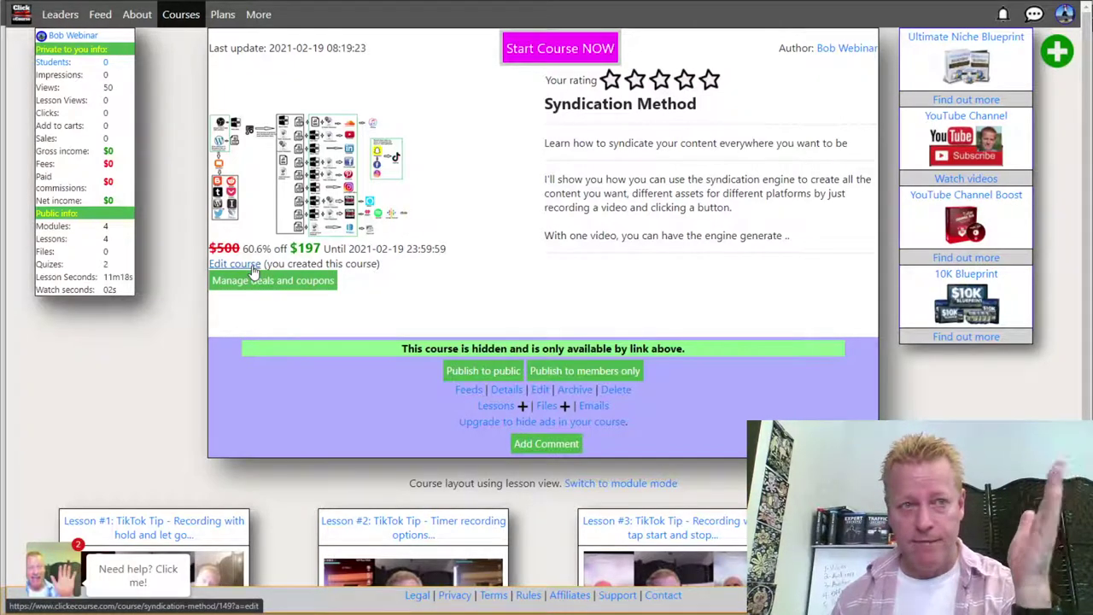
pyautogui.click(572, 597)
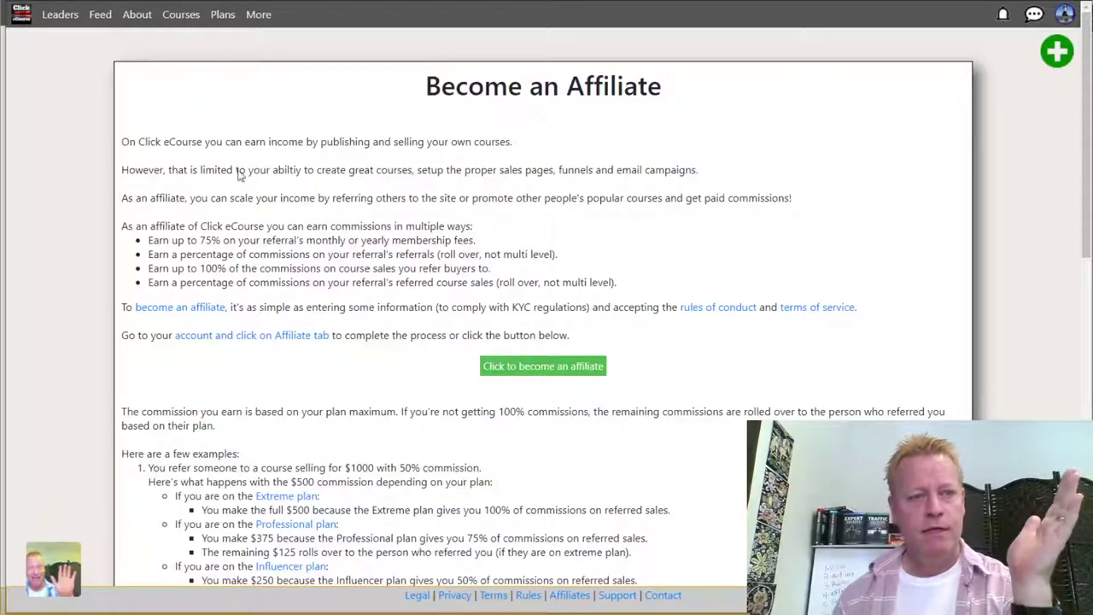
# Step: Skim the Become an Affiliate page, highlighting passages while scrolling through it
pyautogui.moveTo(218, 215); pyautogui.dragTo(256, 270)
pyautogui.click(374, 285)
pyautogui.scroll(-3, 375, 285)
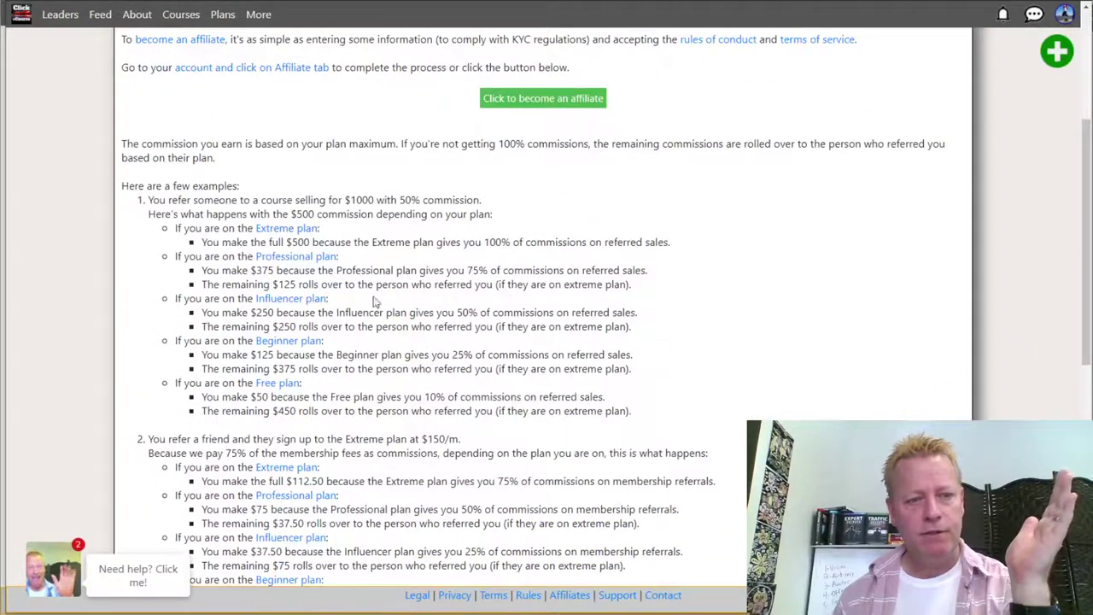
pyautogui.moveTo(175, 227); pyautogui.dragTo(636, 370)
pyautogui.scroll(-3, 478, 291)
pyautogui.moveTo(449, 213); pyautogui.dragTo(495, 340)
pyautogui.click(546, 357)
pyautogui.scroll(-3, 546, 357)
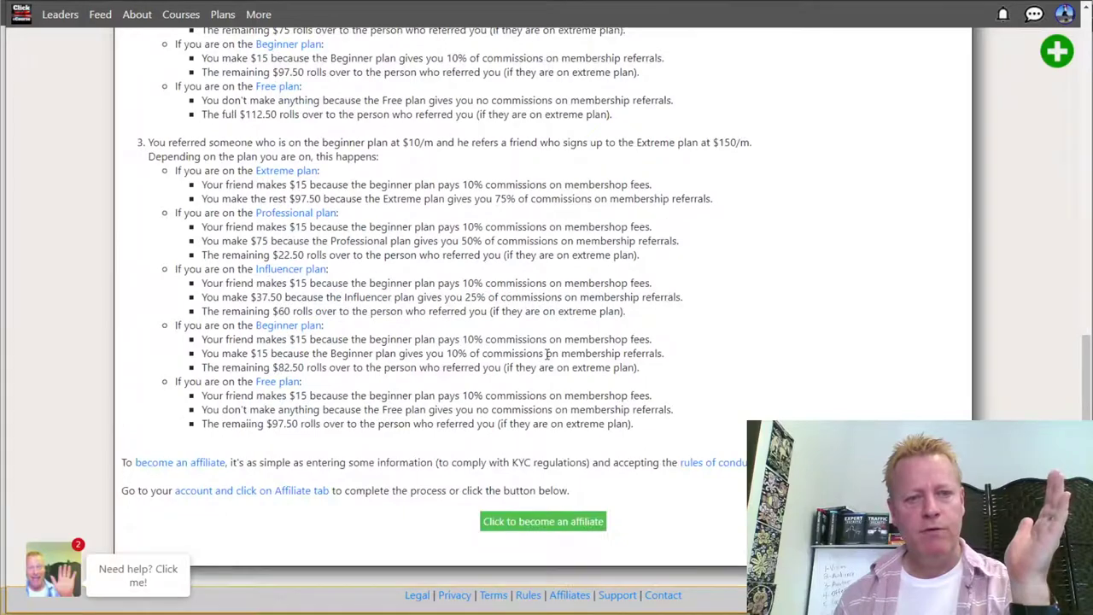
pyautogui.scroll(7, 546, 357)
pyautogui.scroll(3, 547, 357)
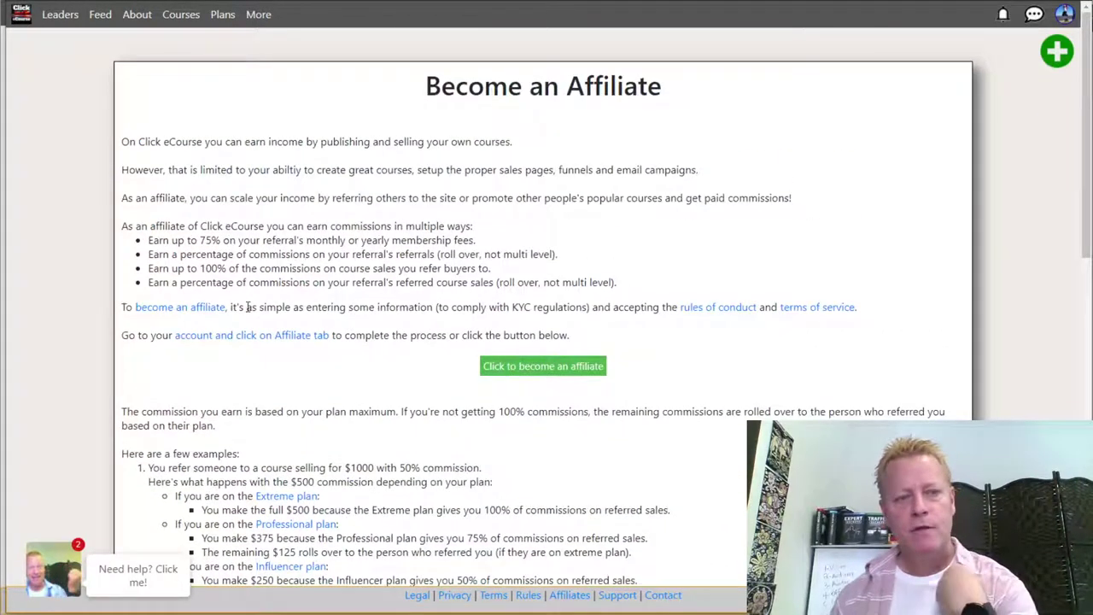
# Step: Highlight the line on earning up to 100% commissions, then return to the Syndication Method window
pyautogui.moveTo(185, 269); pyautogui.dragTo(506, 270)
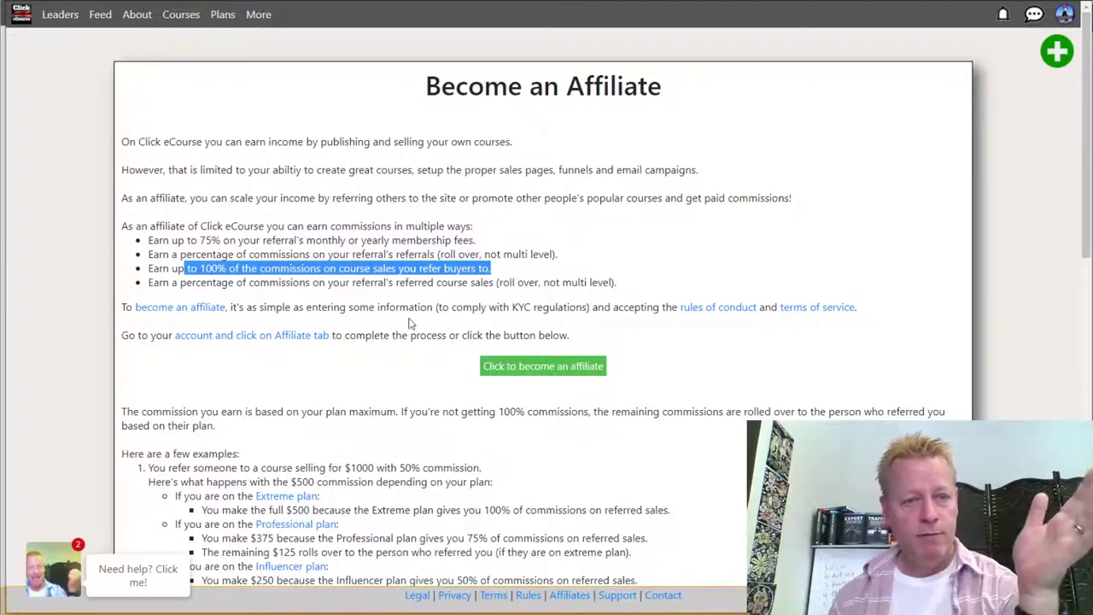
pyautogui.click(514, 369)
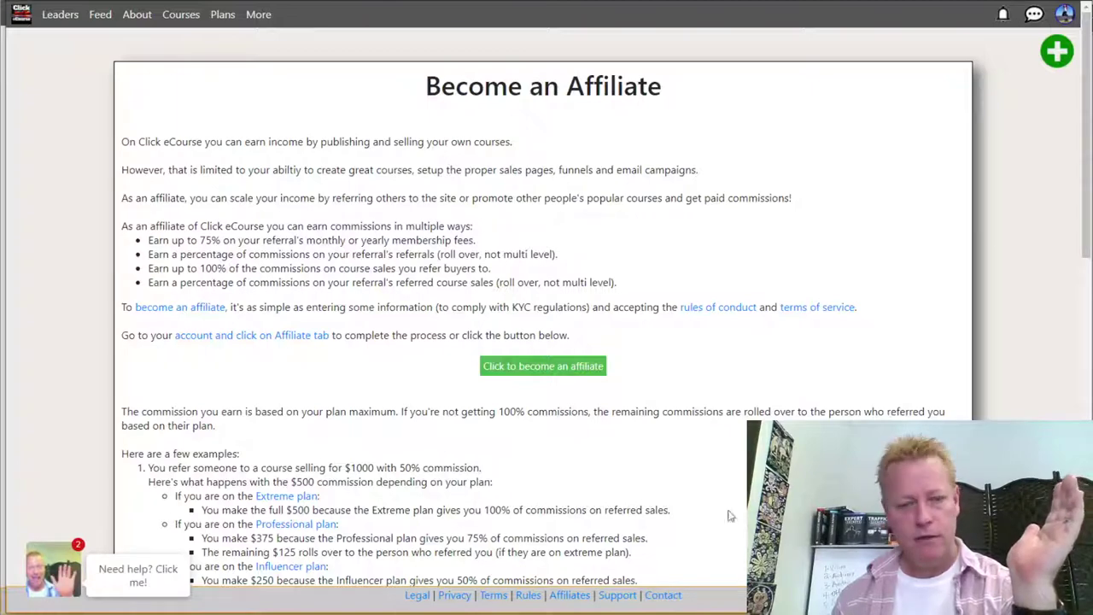
pyautogui.click(273, 571)
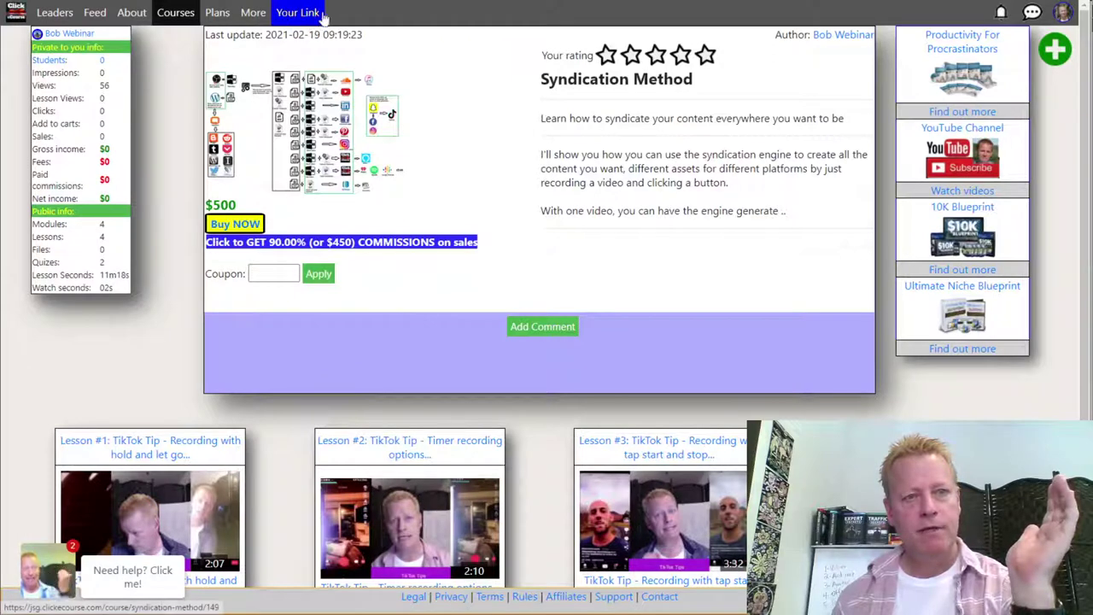
pyautogui.click(389, 244)
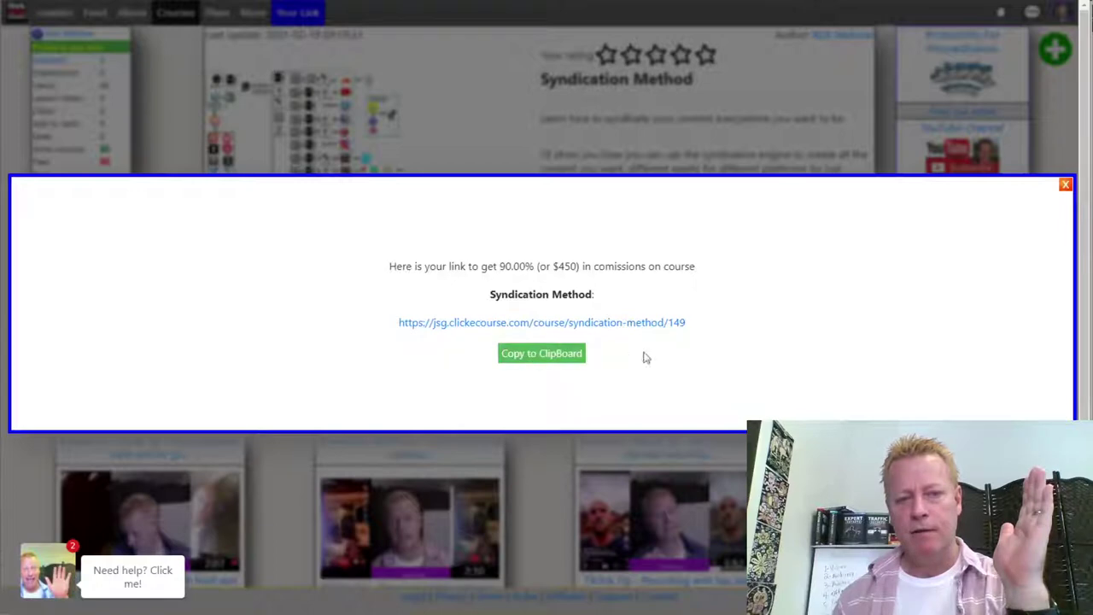
pyautogui.rightClick(508, 332)
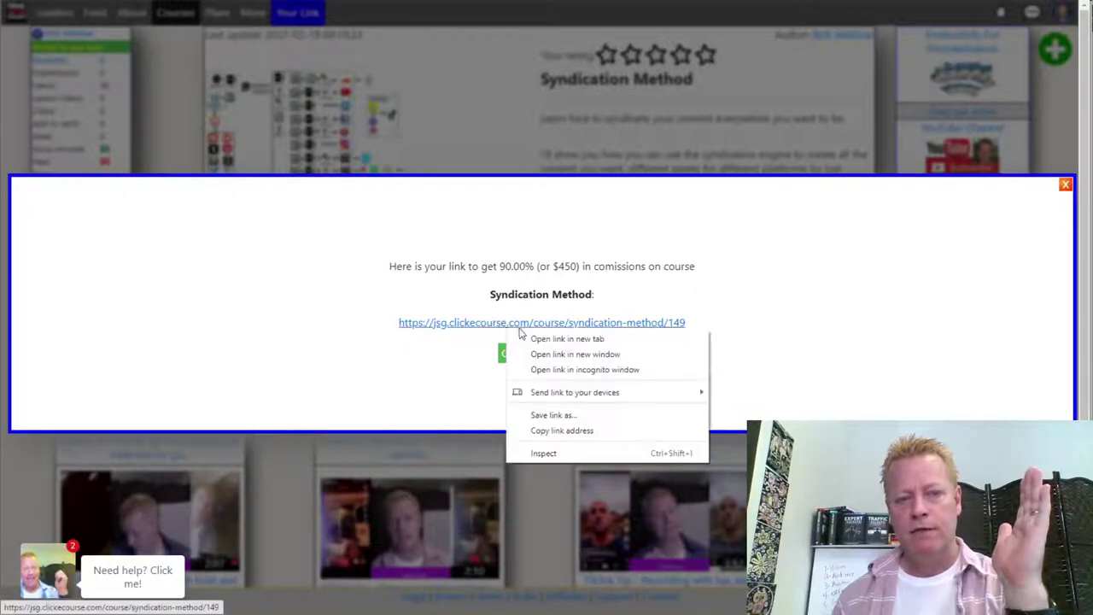
pyautogui.click(756, 362)
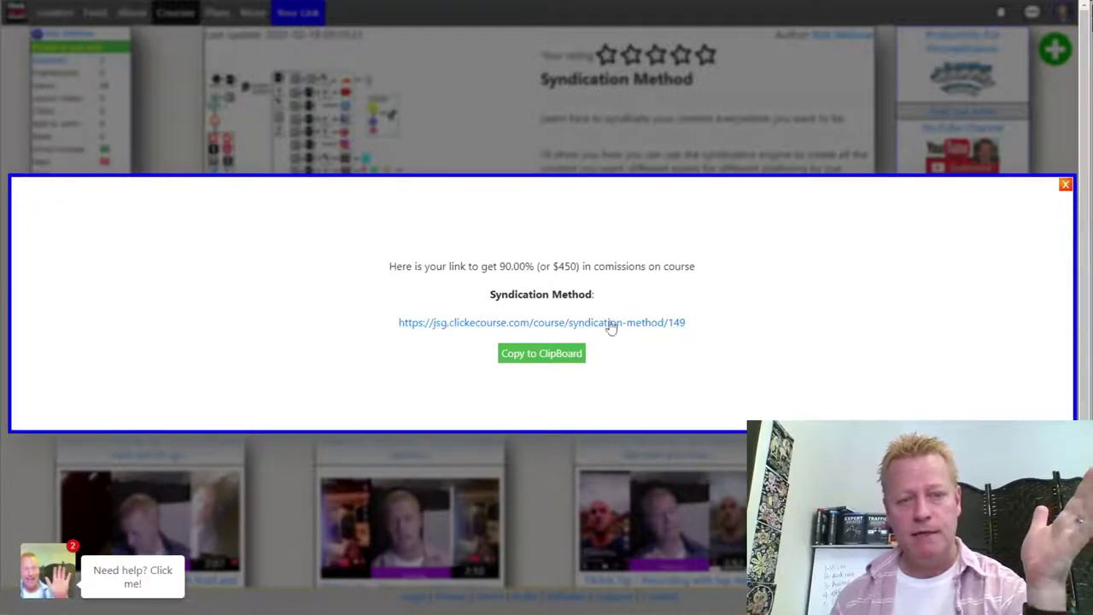
pyautogui.click(1064, 185)
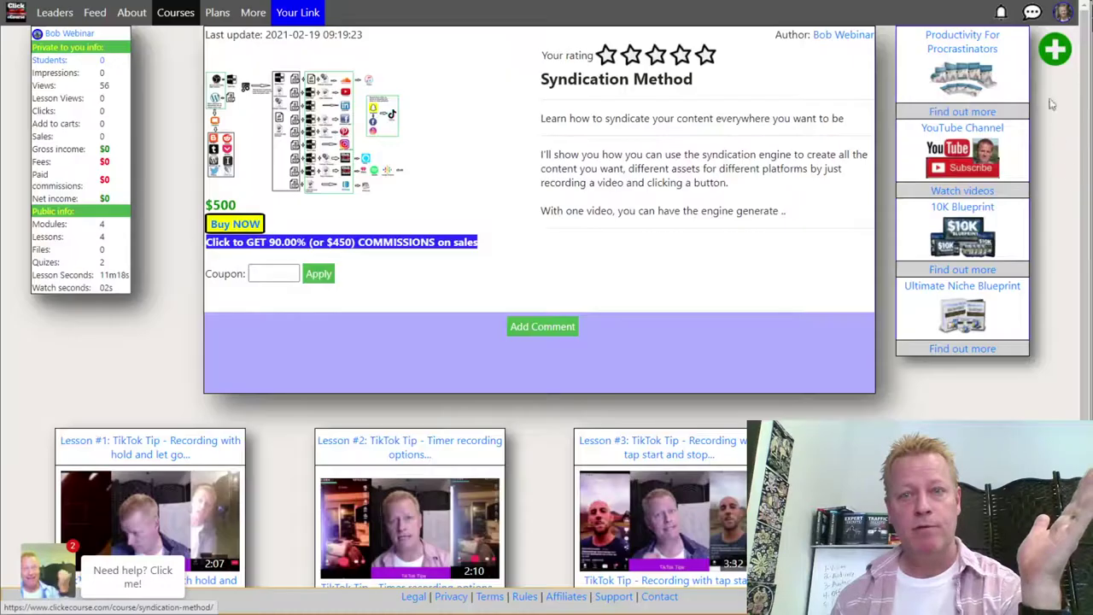
# Step: Go from the avatar menu's Courses page to the Plans page comparing six plans
pyautogui.click(1067, 11)
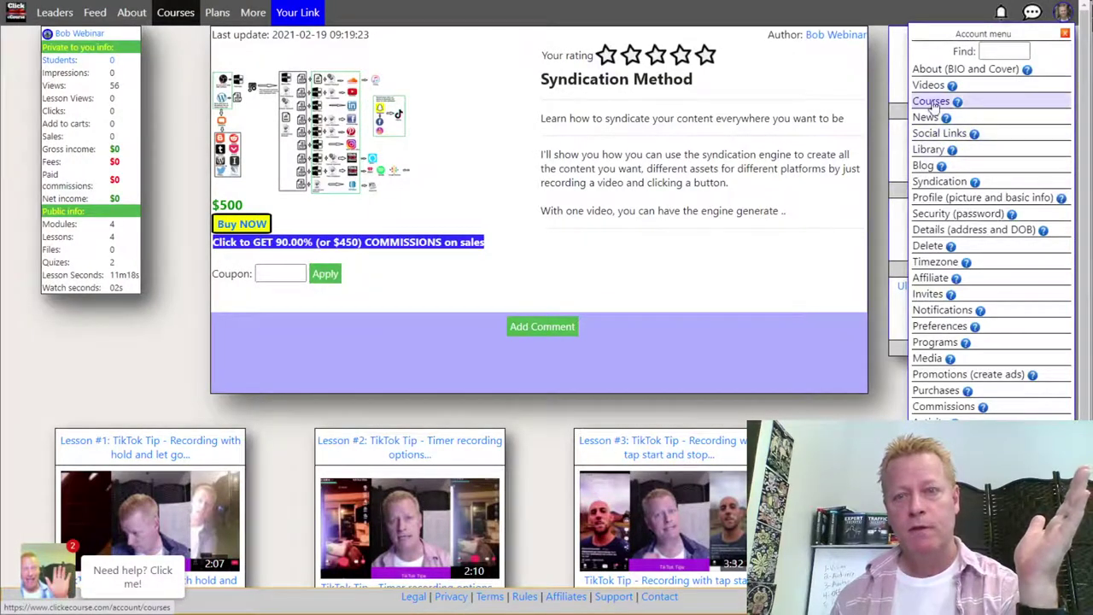
pyautogui.click(933, 103)
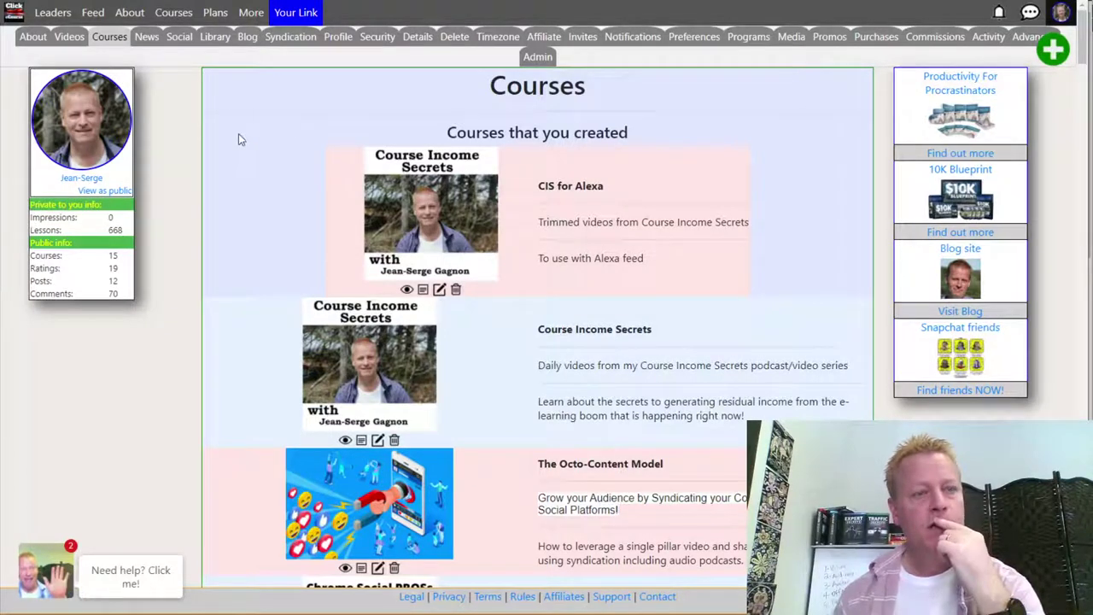
pyautogui.click(216, 15)
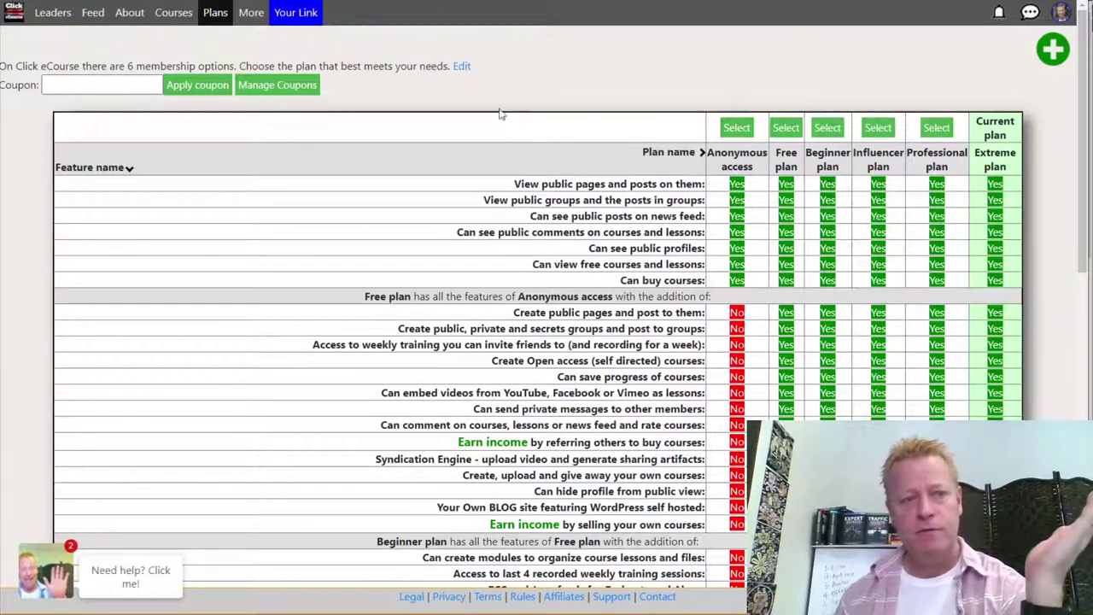
pyautogui.click(826, 127)
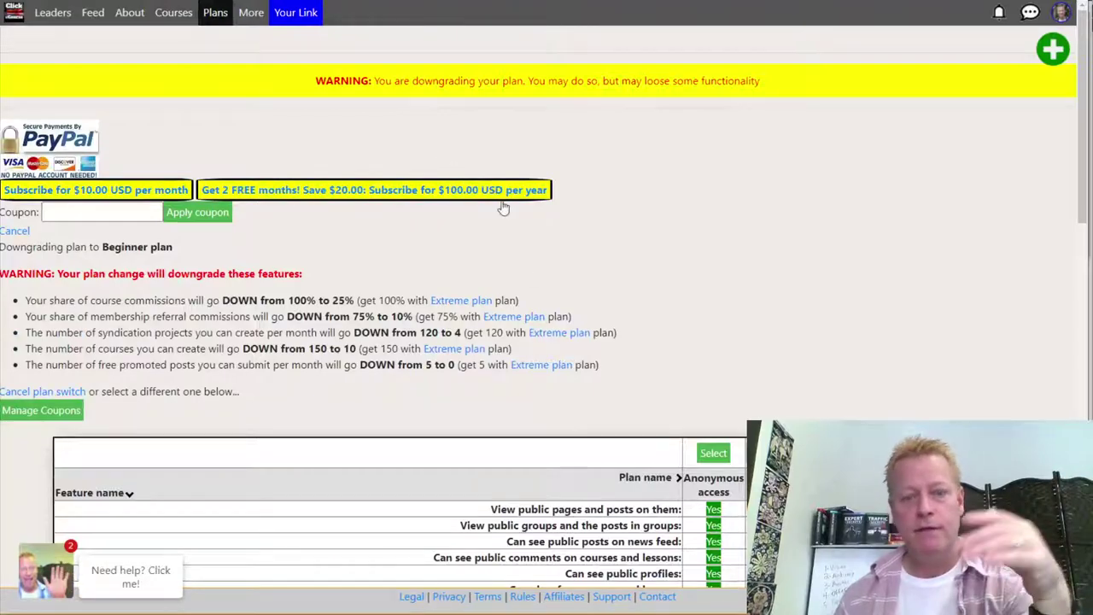
pyautogui.scroll(-6, 503, 208)
pyautogui.scroll(4, 604, 420)
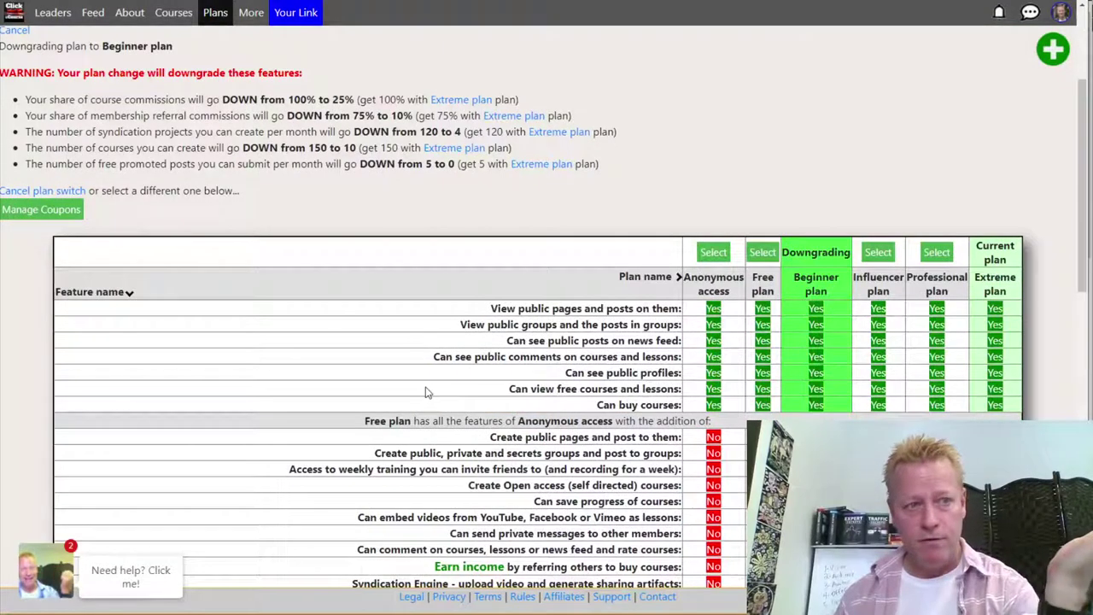
pyautogui.scroll(3, 425, 393)
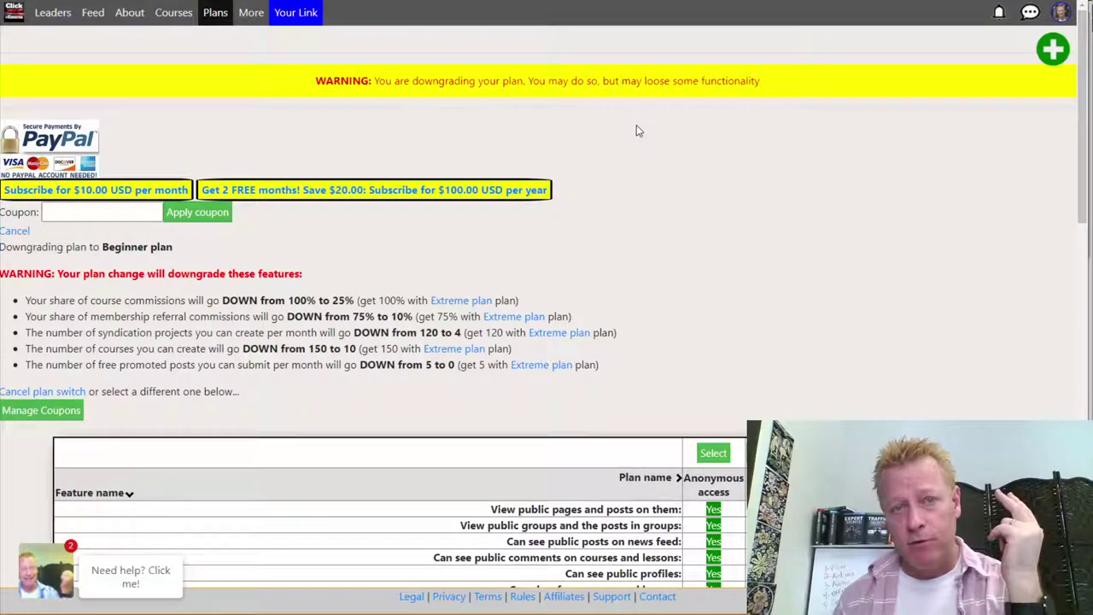
pyautogui.click(219, 10)
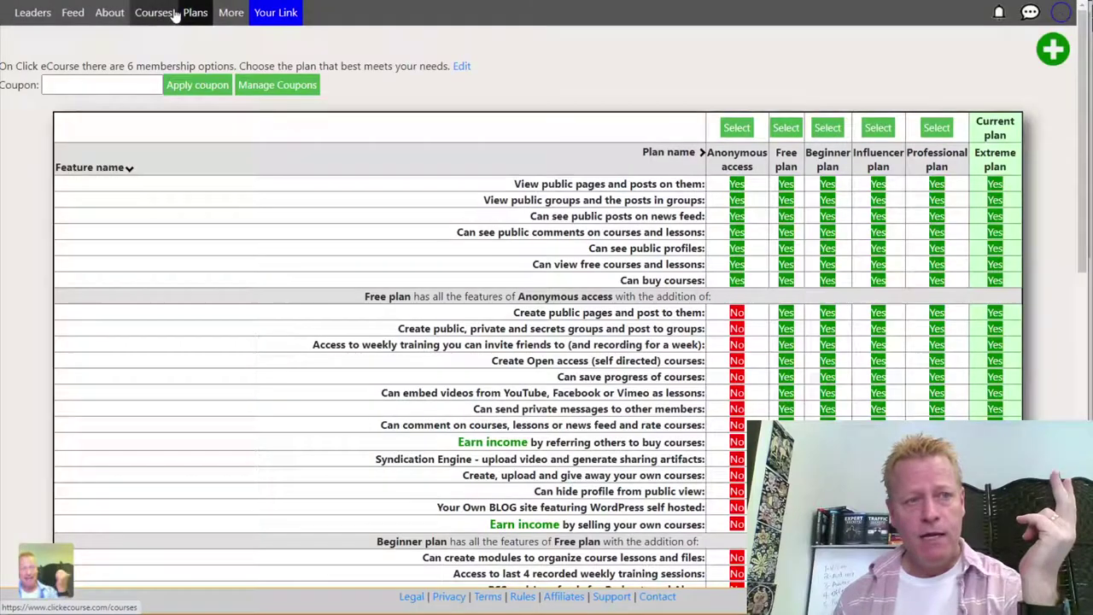
# Step: Go back to the public course catalogue, sorted by most expensive, and scroll through it
pyautogui.hotkey('alt', 'Left')
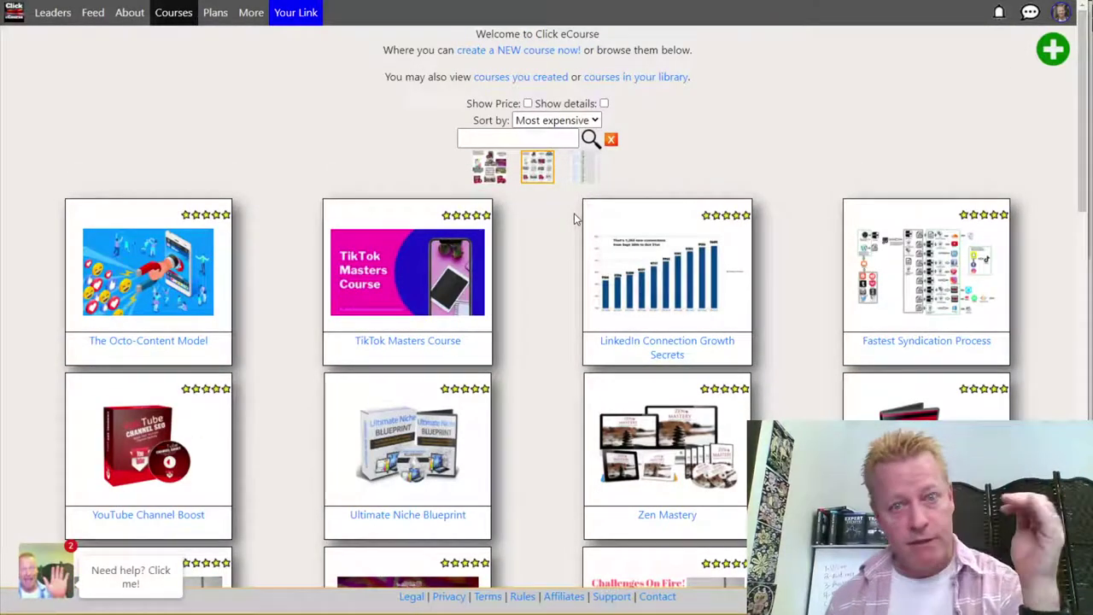
pyautogui.scroll(-10, 573, 219)
pyautogui.scroll(10, 543, 247)
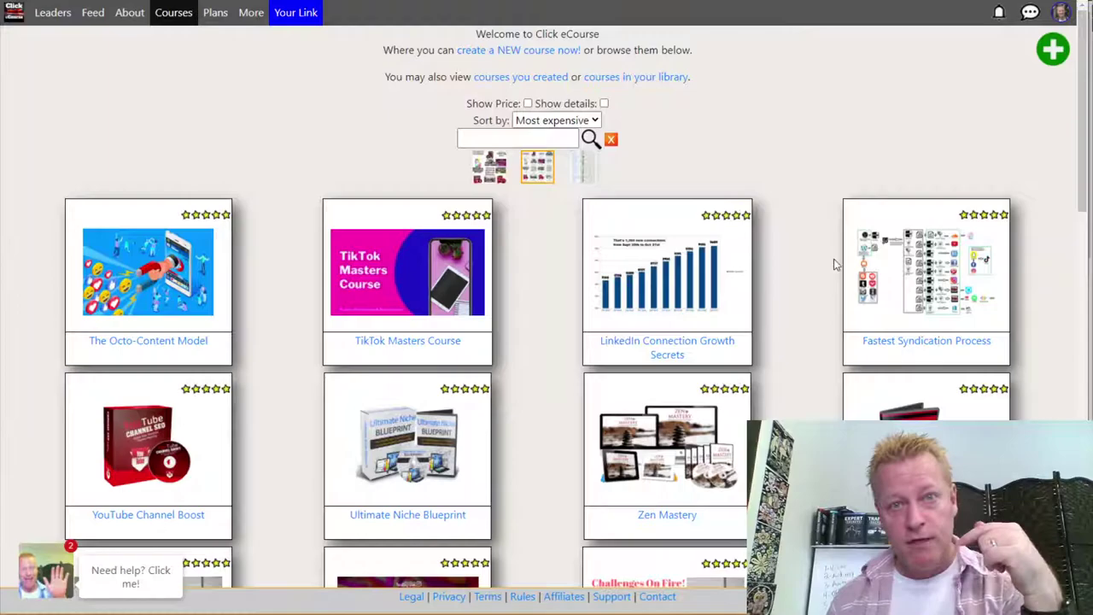
pyautogui.scroll(-8, 802, 237)
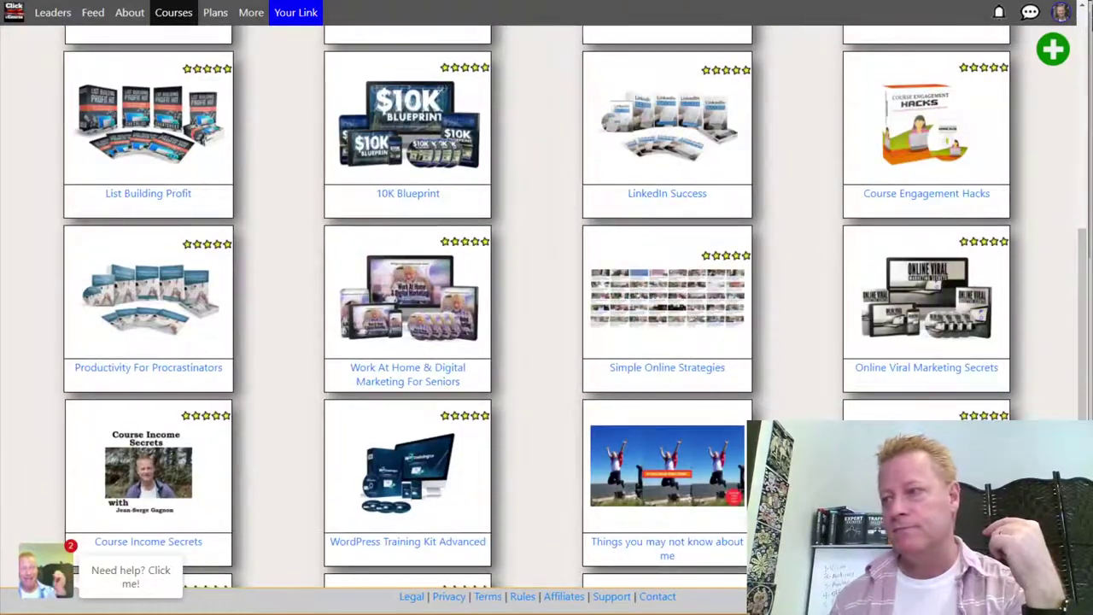